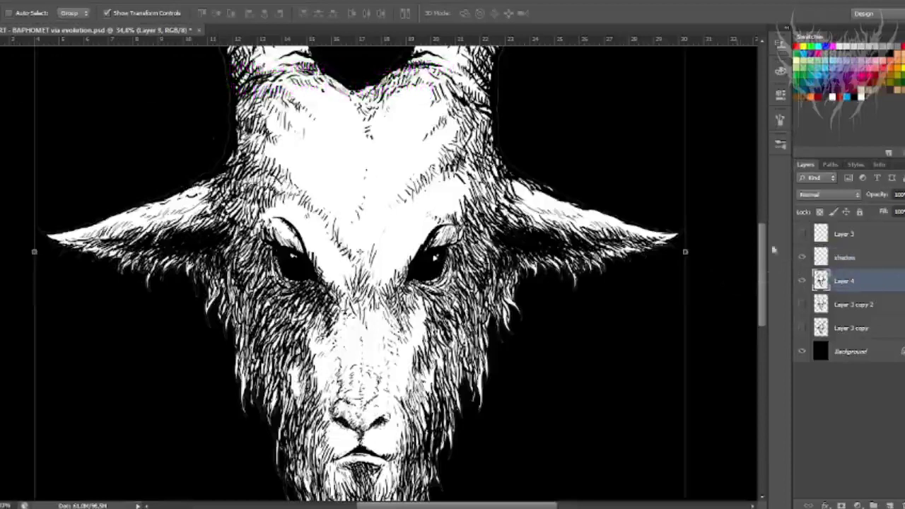
- Select the black area surrounding the goat head on Layer 4 with the Magic Wand and make the shadow layer active
key(b)
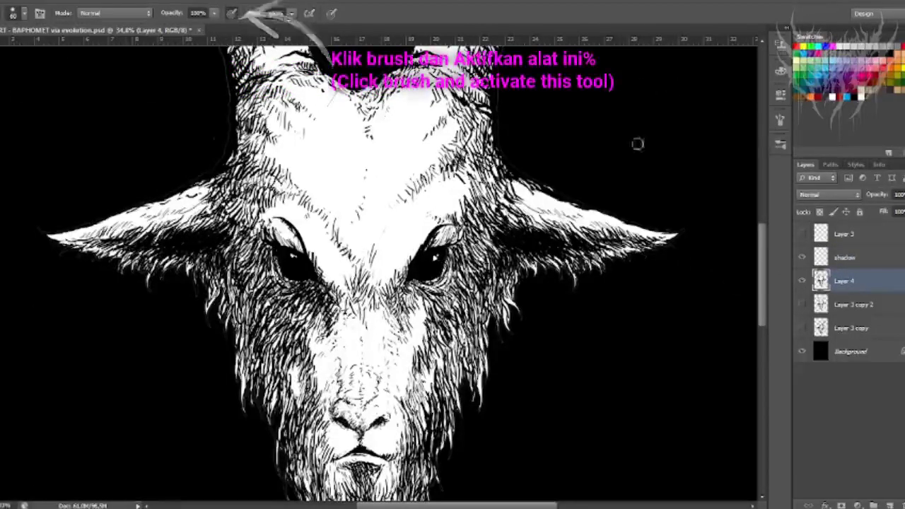
scroll(431, 120, right, 1)
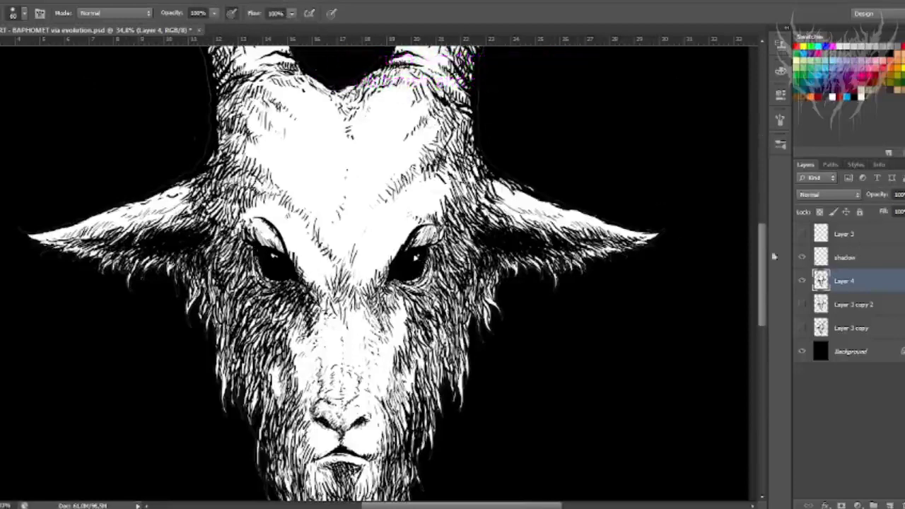
key(w)
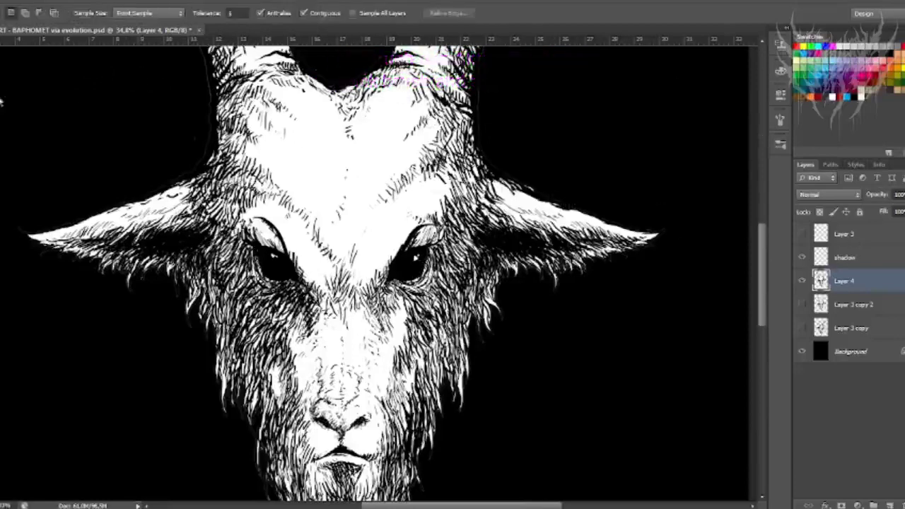
click(70, 94)
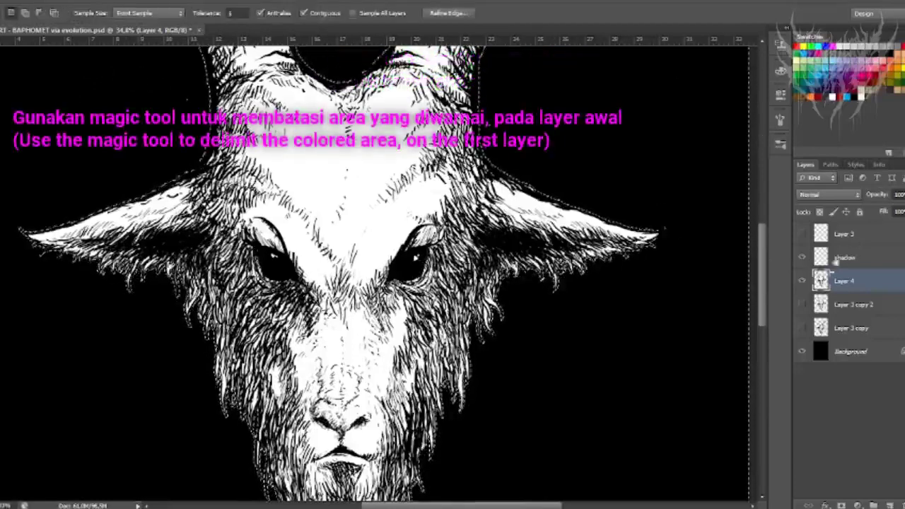
click(840, 258)
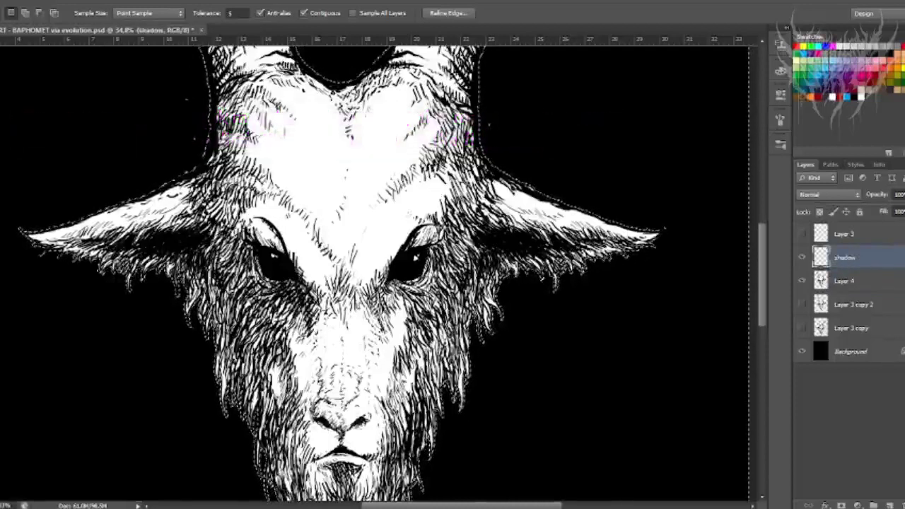
- Set up the Brush tool with a size of 62 px for painting on the shadow layer
key(b)
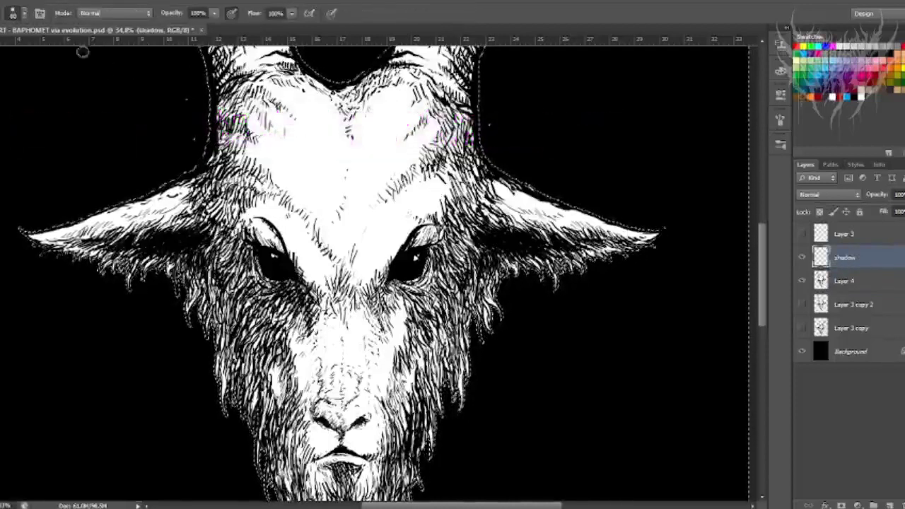
click(25, 13)
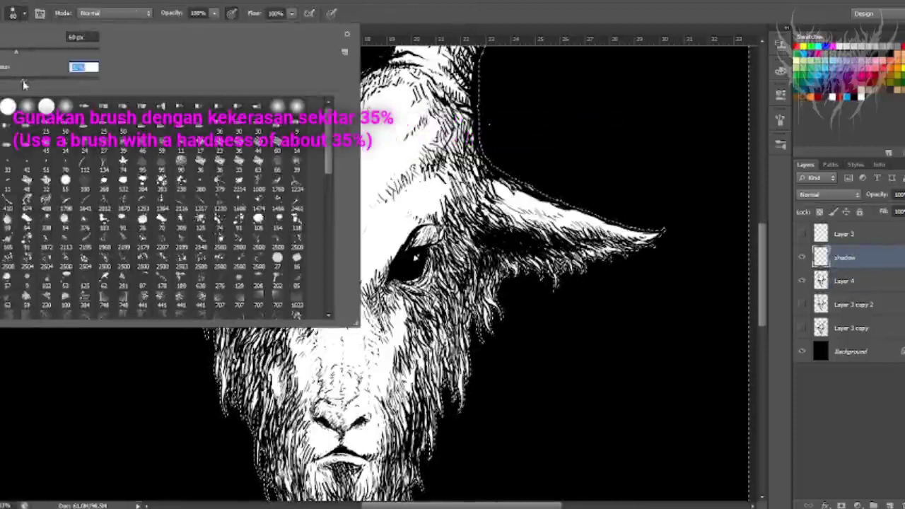
key(Tab)
text(62)
key(Tab)
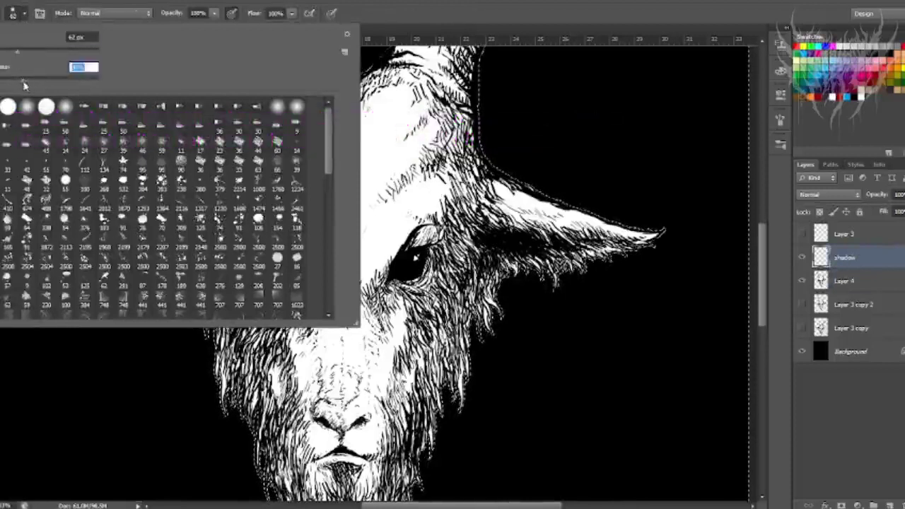
key(Return)
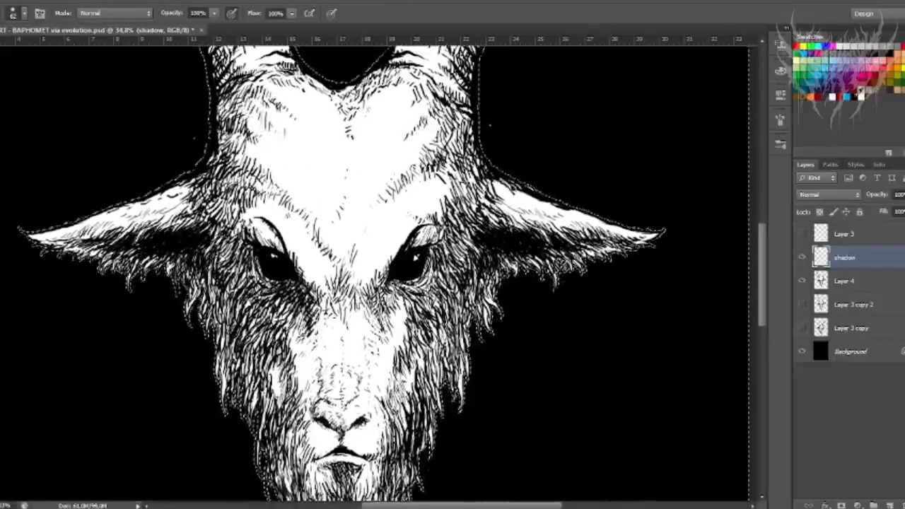
- Invert the selection to the goat and paint soft grey shadow strokes on the forehead's left side and near the left ear
click(126, 1)
click(167, 43)
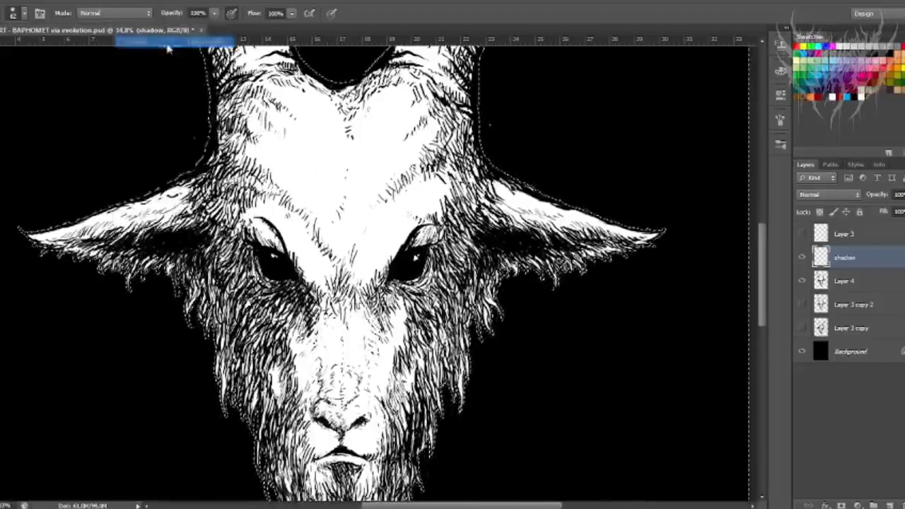
mouse_move(227, 89)
mouse_down()
mouse_move(225, 129)
mouse_move(267, 151)
mouse_move(271, 120)
mouse_up()
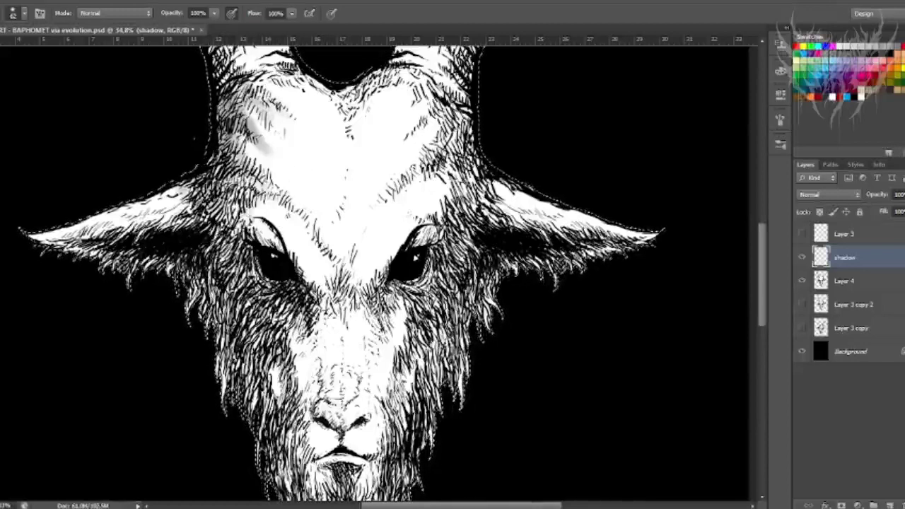
drag(249, 210, 234, 225)
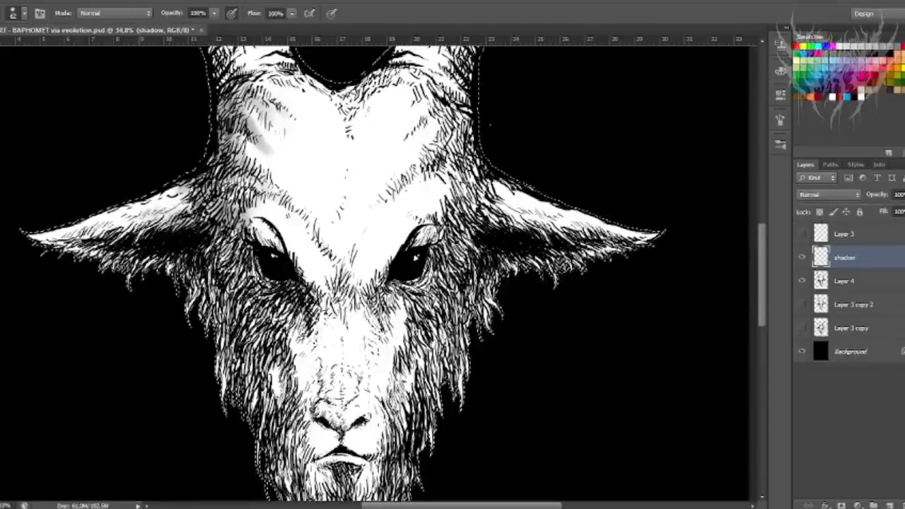
- Shade the upper left forehead with a 200 px brush and the left side of the muzzle with a 125 px brush
key(bracketright)
key(bracketright)
key(bracketright)
key(bracketright)
key(bracketright)
key(bracketright)
key(bracketright)
key(bracketright)
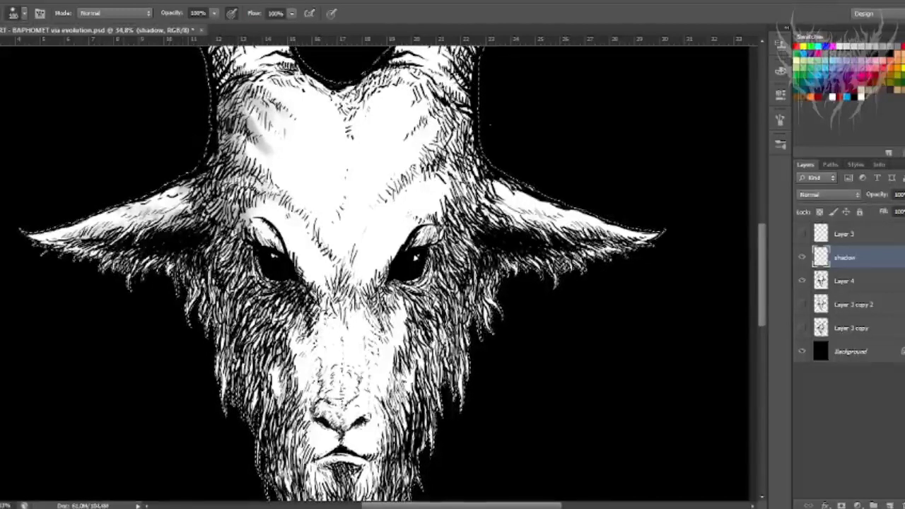
drag(336, 93, 260, 145)
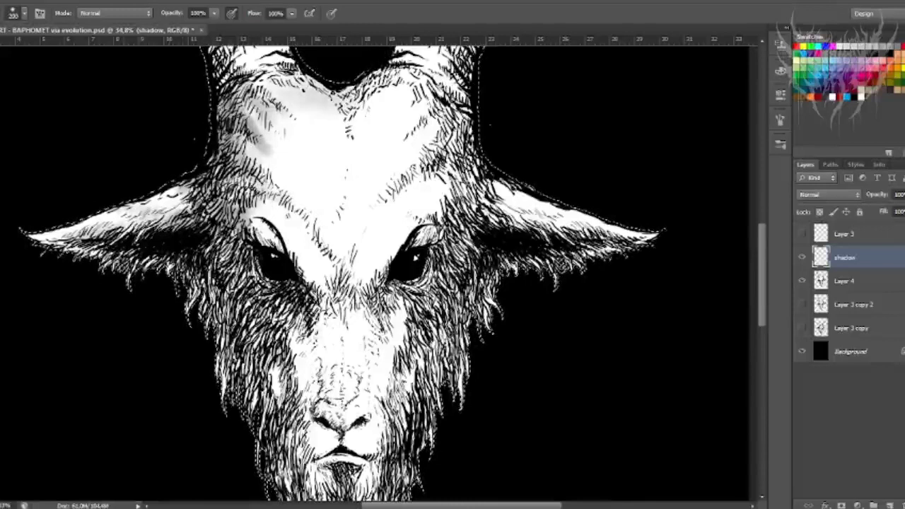
key(bracketleft)
drag(294, 315, 313, 458)
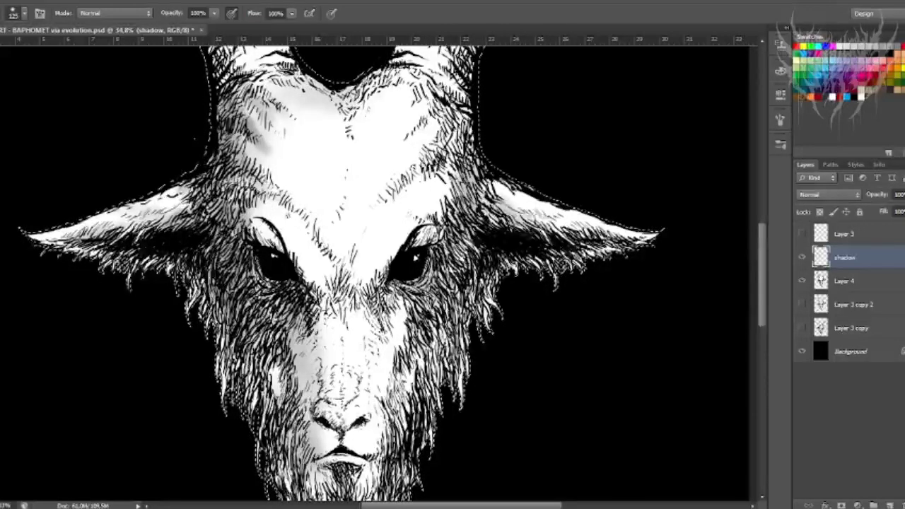
- Shade the outer edge of the left horn and the base of the left ear with a 100 px brush
scroll(729, 186, up, 5)
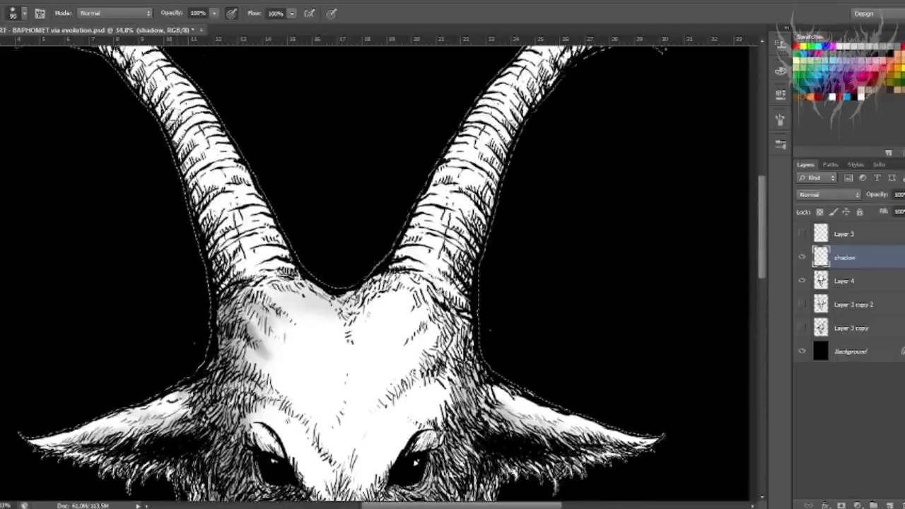
key(bracketright)
mouse_move(174, 117)
mouse_down()
mouse_move(218, 273)
mouse_move(182, 141)
mouse_move(141, 86)
mouse_move(197, 191)
mouse_move(193, 235)
mouse_up()
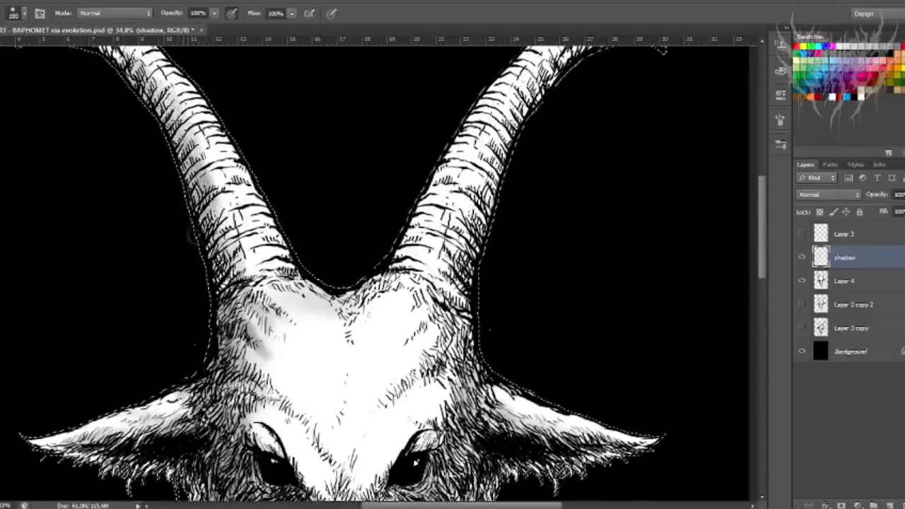
mouse_move(222, 350)
mouse_down()
mouse_move(71, 460)
mouse_move(162, 427)
mouse_move(64, 445)
mouse_move(163, 438)
mouse_up()
- Dismiss the CCleaner alert and return to the goat's lower face and beard
scroll(163, 439, down, 5)
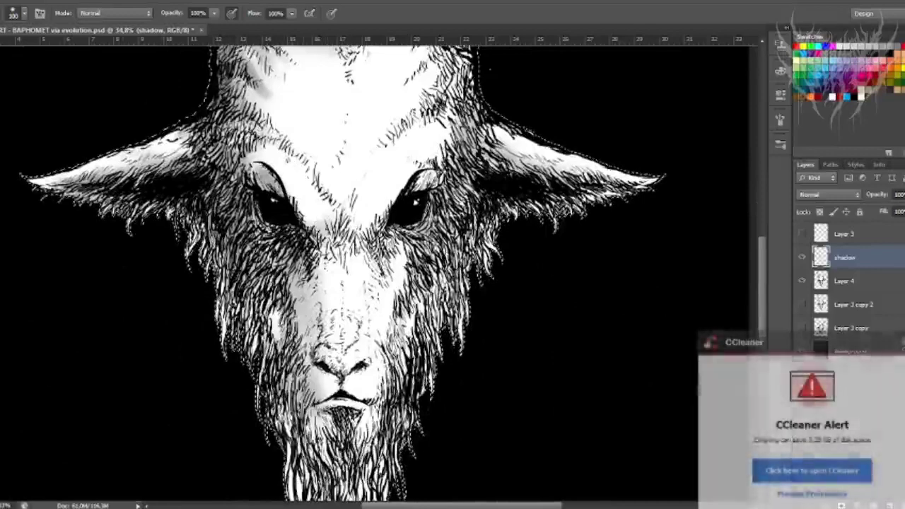
click(892, 342)
scroll(258, 270, down, 2)
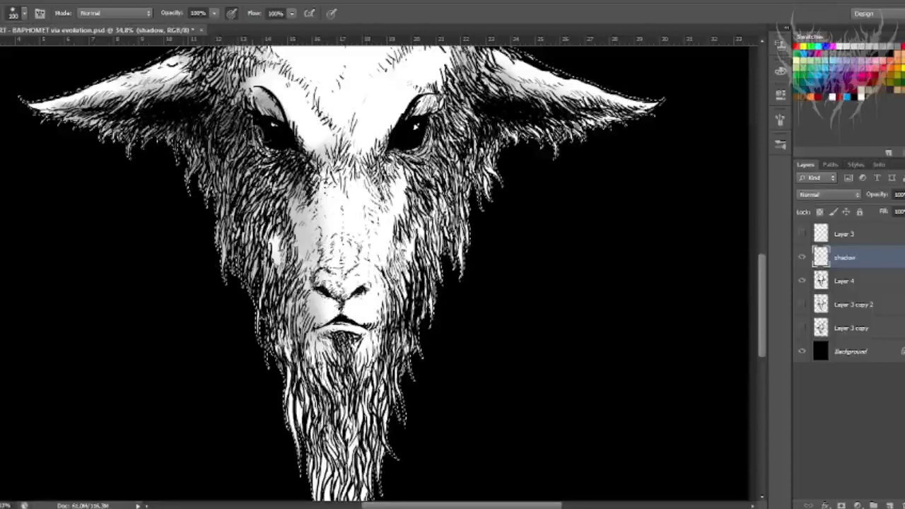
- Reduce the brush to about 45 px and shade the fur around the goat's left-hand eye
key(bracketleft)
key(bracketleft)
key(bracketleft)
key(bracketleft)
key(bracketleft)
key(bracketleft)
key(bracketleft)
key(bracketleft)
mouse_move(259, 140)
mouse_down()
mouse_move(284, 155)
mouse_move(269, 149)
mouse_up()
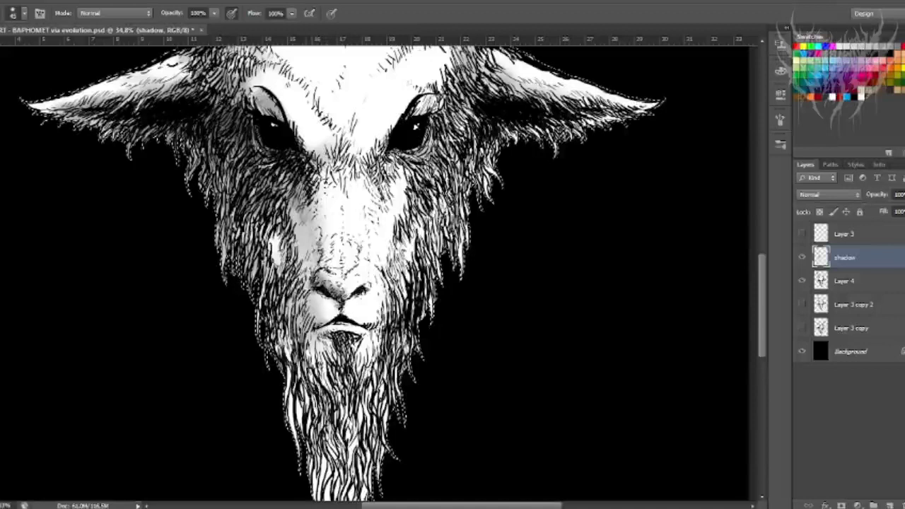
- Deepen the shadows on the chin, the left cheek fur and the left edge of the muzzle with a small brush
mouse_move(337, 341)
mouse_down()
mouse_move(307, 463)
mouse_move(280, 311)
mouse_move(278, 347)
mouse_move(286, 258)
mouse_move(266, 239)
mouse_move(258, 206)
mouse_move(280, 237)
mouse_up()
key(])
mouse_move(305, 282)
mouse_down()
mouse_move(307, 195)
mouse_move(312, 256)
mouse_move(291, 225)
mouse_move(247, 244)
mouse_move(215, 188)
mouse_up()
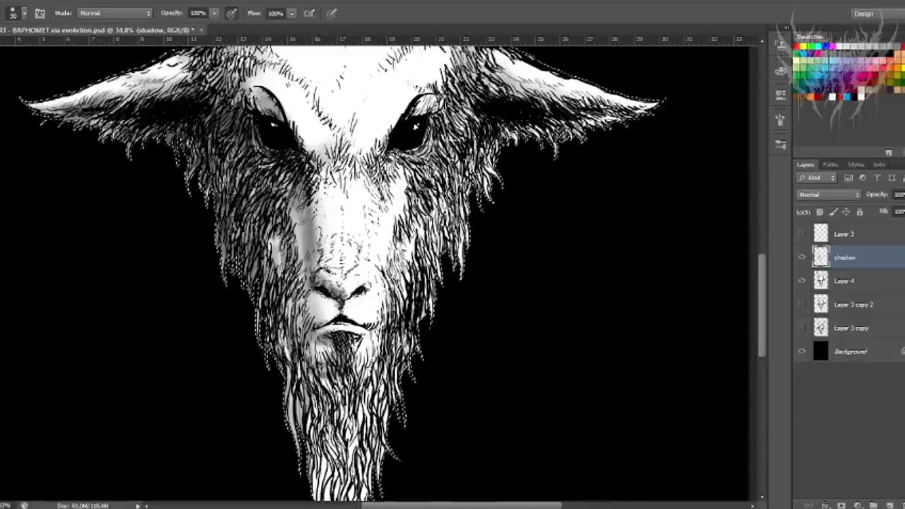
drag(292, 161, 287, 217)
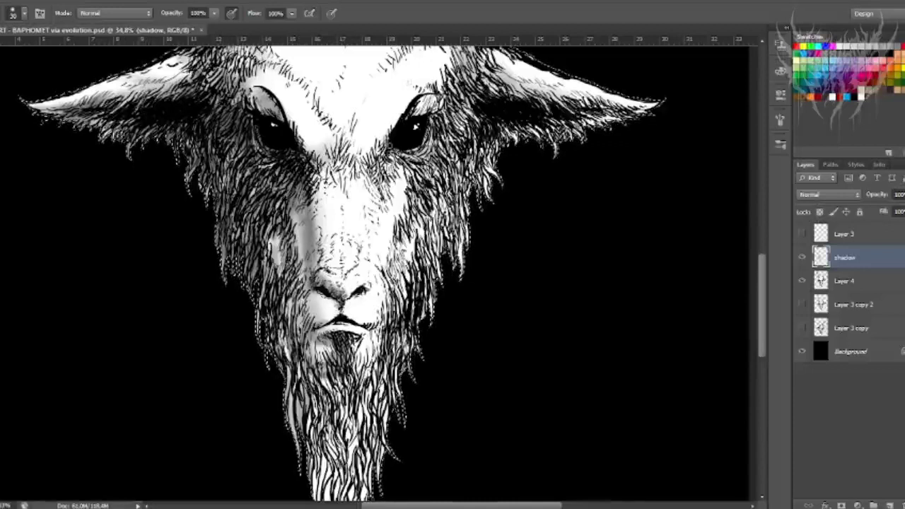
- Shade beneath the right-hand eye and across the nose bridge, and use an enlarged brush down the right side of the muzzle
drag(430, 124, 423, 154)
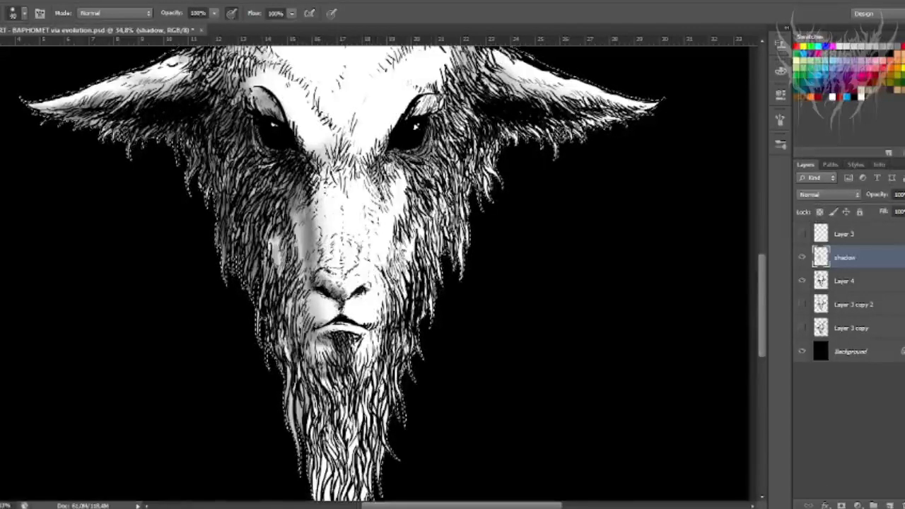
mouse_move(355, 163)
mouse_down()
mouse_move(375, 198)
mouse_move(394, 176)
mouse_up()
key(bracketright)
key(bracketright)
key(bracketright)
key(bracketright)
key(bracketright)
key(bracketright)
key(bracketright)
key(bracketright)
key(bracketright)
key(bracketright)
key(bracketright)
mouse_move(405, 248)
mouse_down()
mouse_move(428, 182)
mouse_move(435, 237)
mouse_move(420, 280)
mouse_move(375, 292)
mouse_move(382, 315)
mouse_move(363, 347)
mouse_up()
- Reduce the brush to 30 px and paint shadow bands between the ridges on the lower part of the left horn
key(bracketleft)
key(bracketleft)
key(bracketleft)
key(bracketleft)
key(bracketleft)
key(bracketleft)
key(bracketleft)
key(bracketleft)
key(bracketleft)
key(bracketleft)
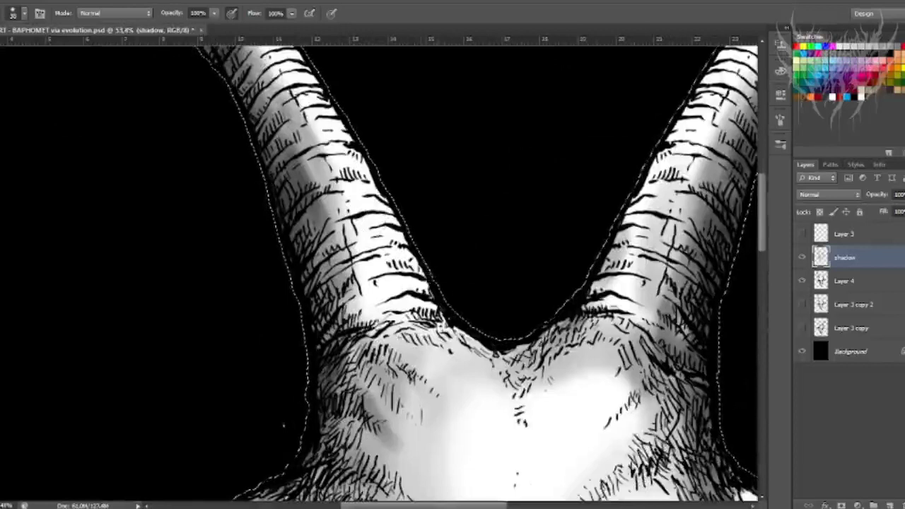
mouse_move(423, 271)
mouse_down()
mouse_move(387, 269)
mouse_move(361, 281)
mouse_up()
mouse_move(425, 287)
mouse_down()
mouse_move(359, 304)
mouse_move(353, 317)
mouse_up()
drag(423, 264, 357, 263)
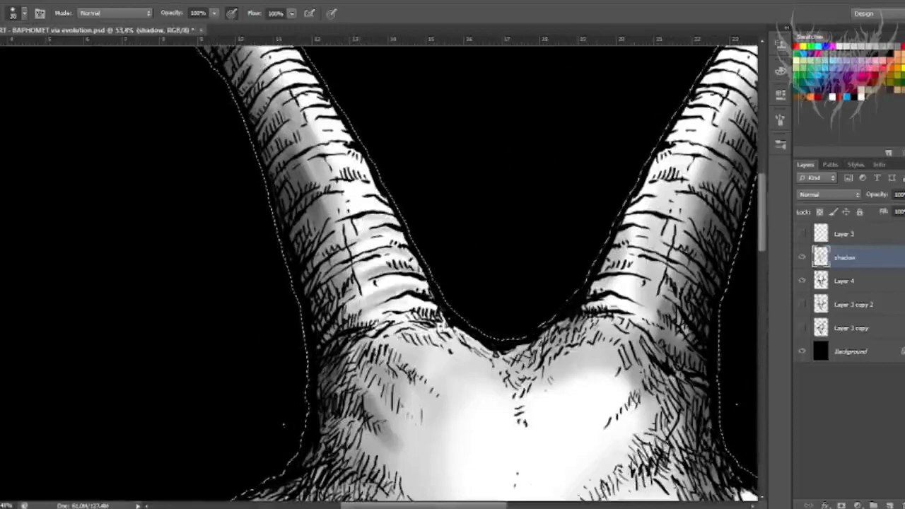
mouse_move(388, 192)
mouse_down()
mouse_move(332, 190)
mouse_move(348, 161)
mouse_move(297, 166)
mouse_move(351, 141)
mouse_move(303, 137)
mouse_move(337, 156)
mouse_up()
- Paint shadow bands between the ridges along the middle of the left horn
scroll(473, 176, left, 2)
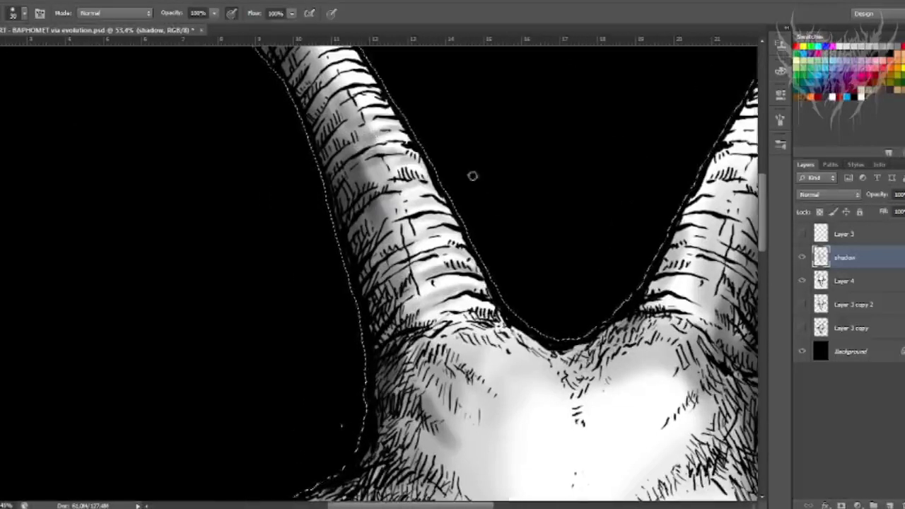
scroll(492, 167, up, 3)
scroll(509, 158, up, 1)
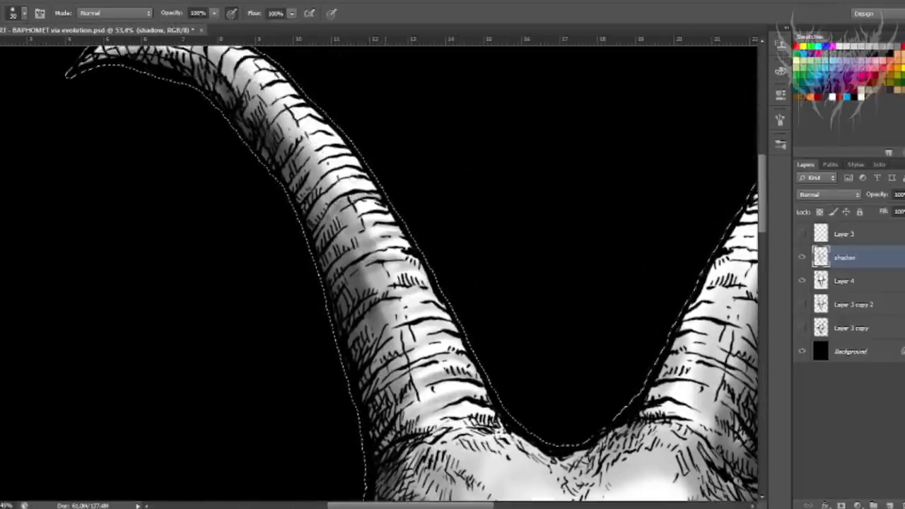
drag(358, 181, 314, 198)
drag(353, 164, 311, 175)
drag(346, 148, 316, 161)
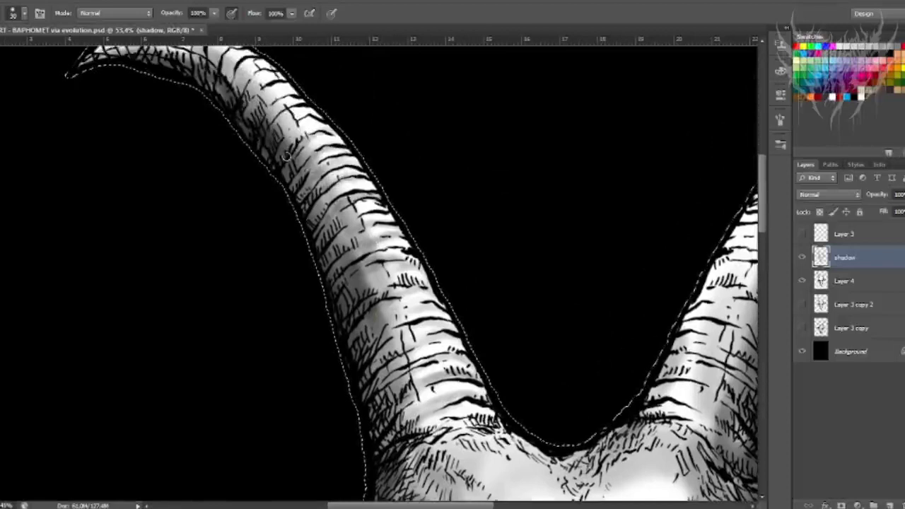
- Shade the ridges on the upper curve of the left horn toward its tip
scroll(302, 114, left, 2)
scroll(302, 115, up, 1)
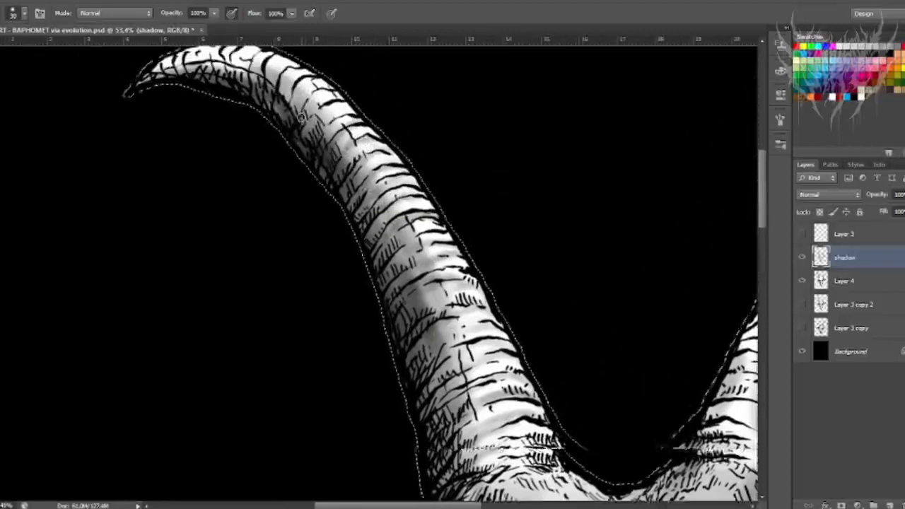
scroll(302, 117, up, 1)
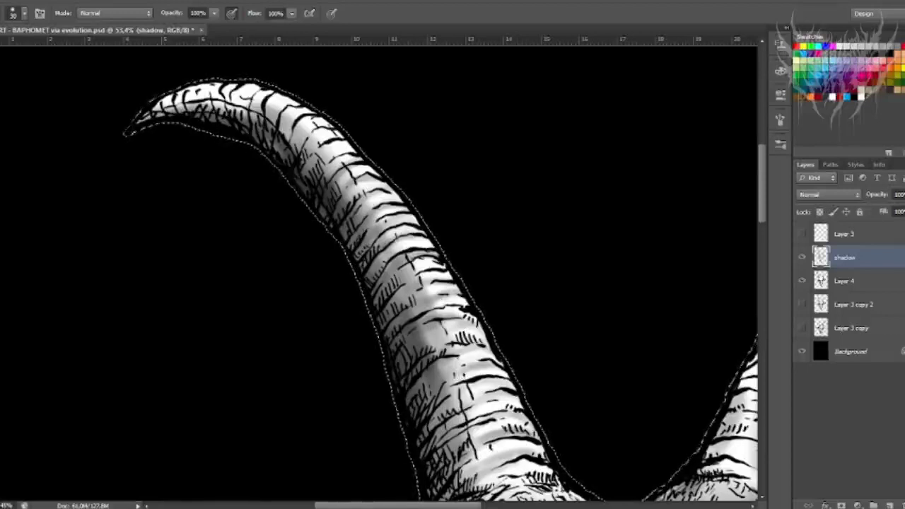
mouse_move(345, 131)
mouse_down()
mouse_move(315, 149)
mouse_move(290, 141)
mouse_up()
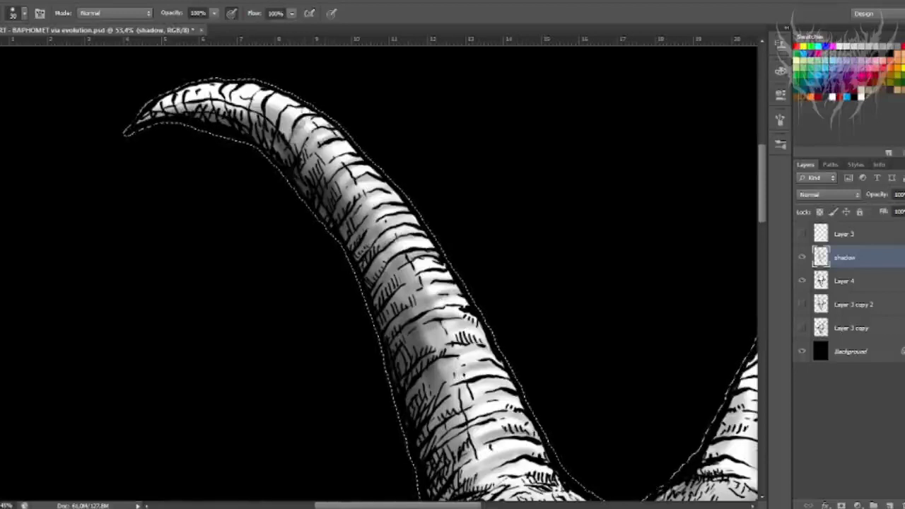
drag(290, 110, 281, 130)
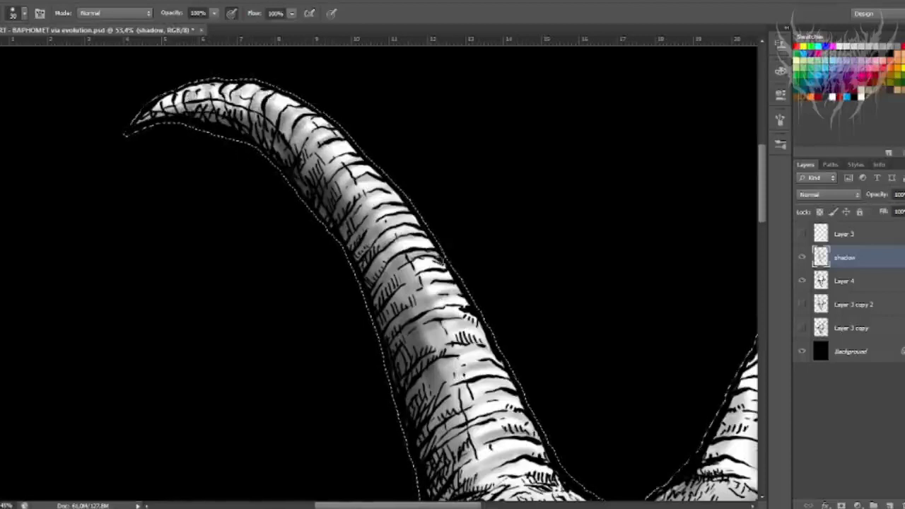
- Darken the shadows between the mid-to-lower ridges of the left horn with additional brush strokes
drag(438, 258, 398, 277)
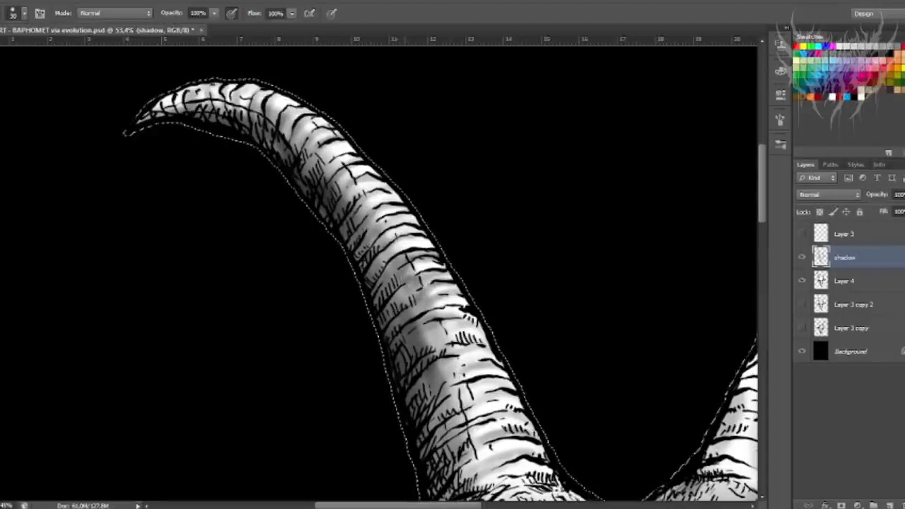
drag(447, 317, 410, 343)
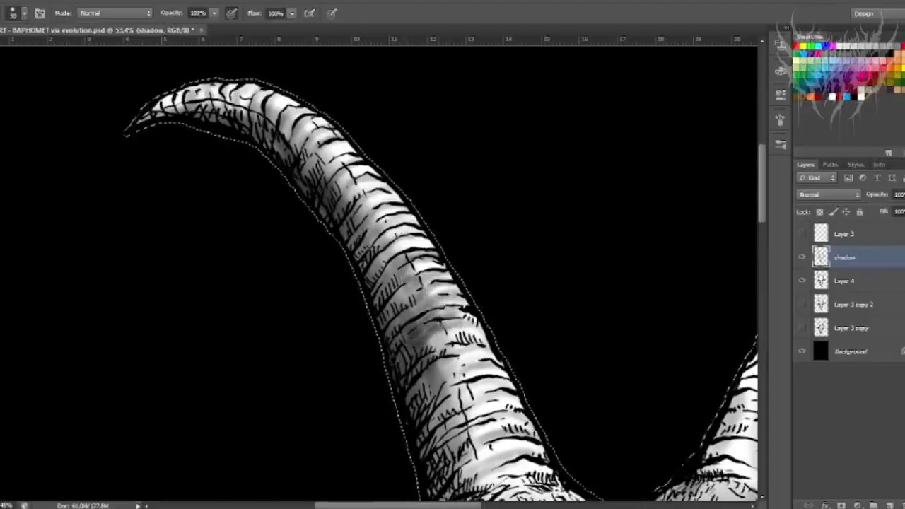
drag(497, 368, 453, 364)
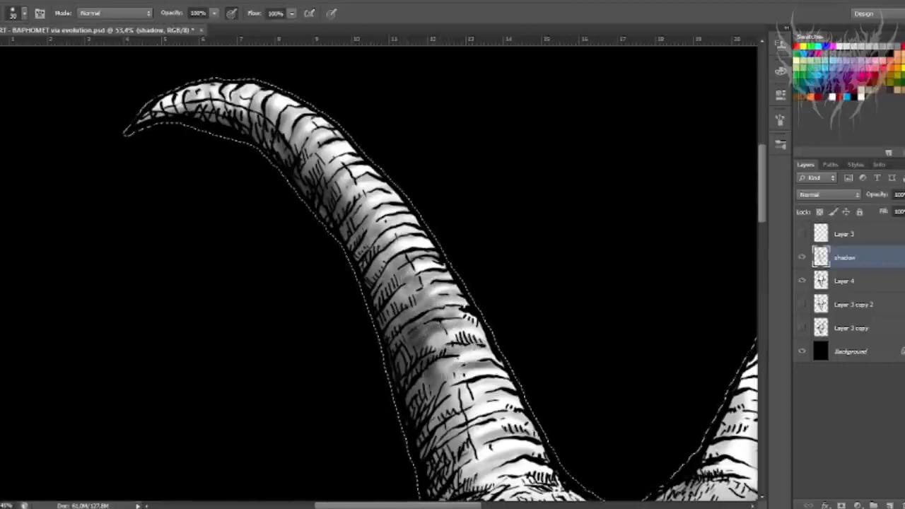
- Reduce the brush to 20 px and paint shadow bands between the ridges at the base of the left horn
mouse_move(433, 395)
mouse_down()
mouse_move(485, 376)
mouse_move(450, 413)
mouse_up()
scroll(434, 290, up, 3)
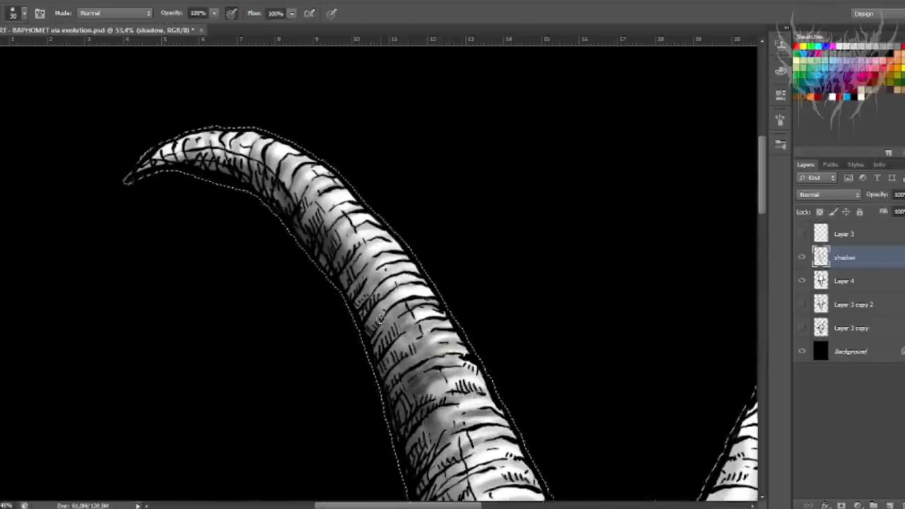
key(ctrl+s)
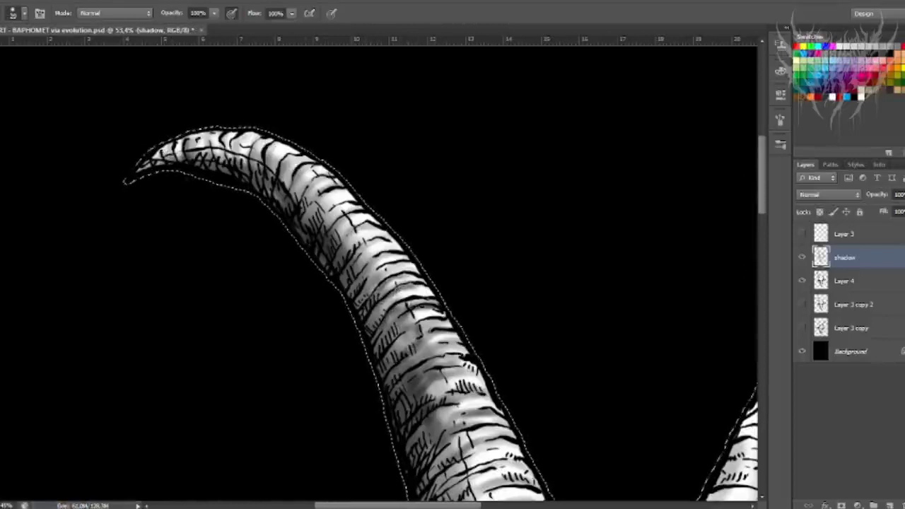
scroll(379, 269, down, 5)
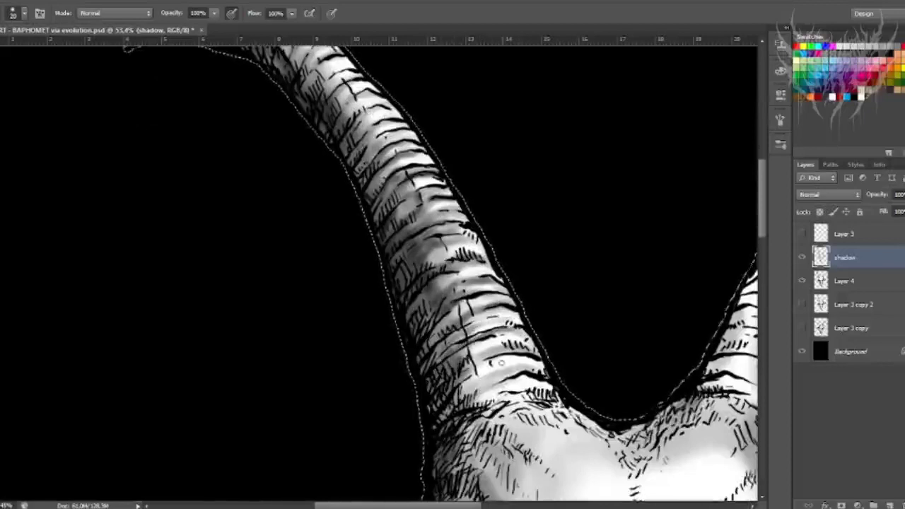
drag(500, 362, 523, 359)
drag(497, 387, 550, 379)
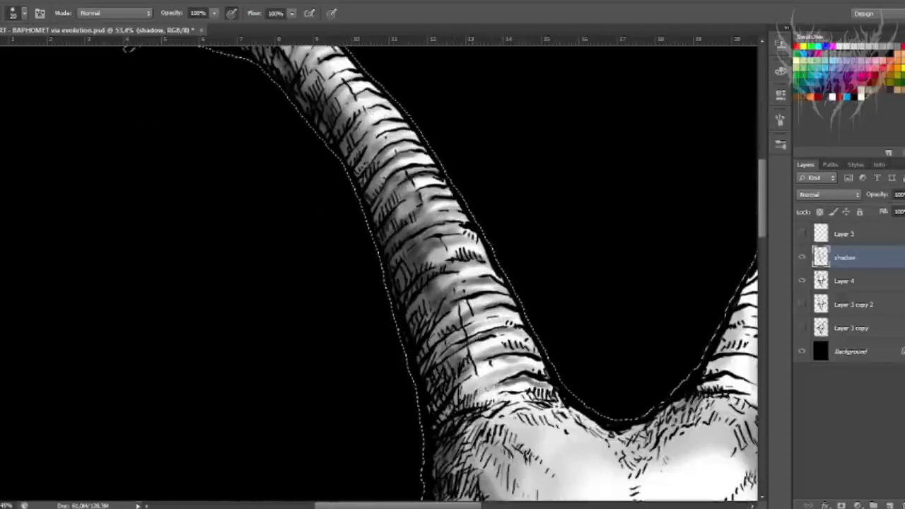
mouse_move(466, 403)
mouse_down()
mouse_move(510, 380)
mouse_move(519, 399)
mouse_up()
- Add small shadow strokes between the ridges near the tip and along the upper curve of the left horn
drag(762, 204, 761, 203)
scroll(762, 203, up, 5)
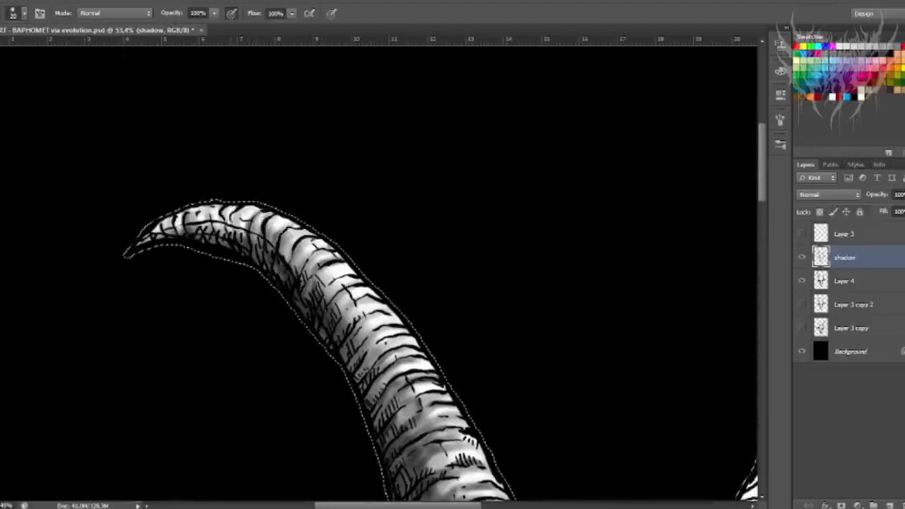
drag(199, 206, 187, 221)
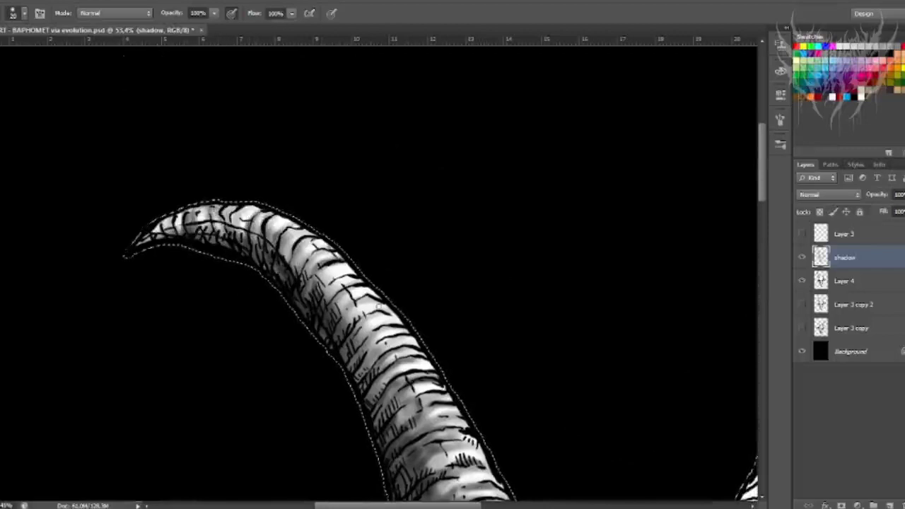
drag(347, 288, 372, 317)
- Shade between the ridges of the right horn from its base up to the tip with a 25 px brush
scroll(372, 284, down, 4)
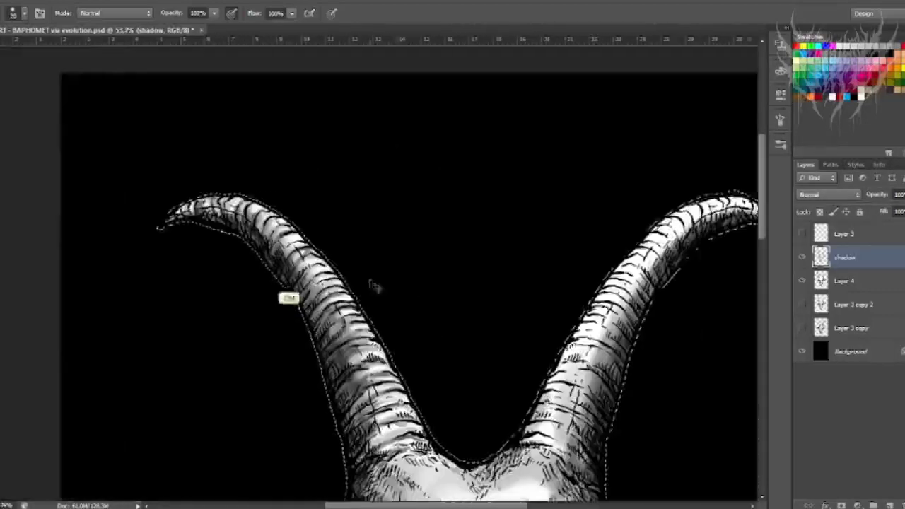
scroll(511, 323, up, 3)
scroll(271, 288, right, 2)
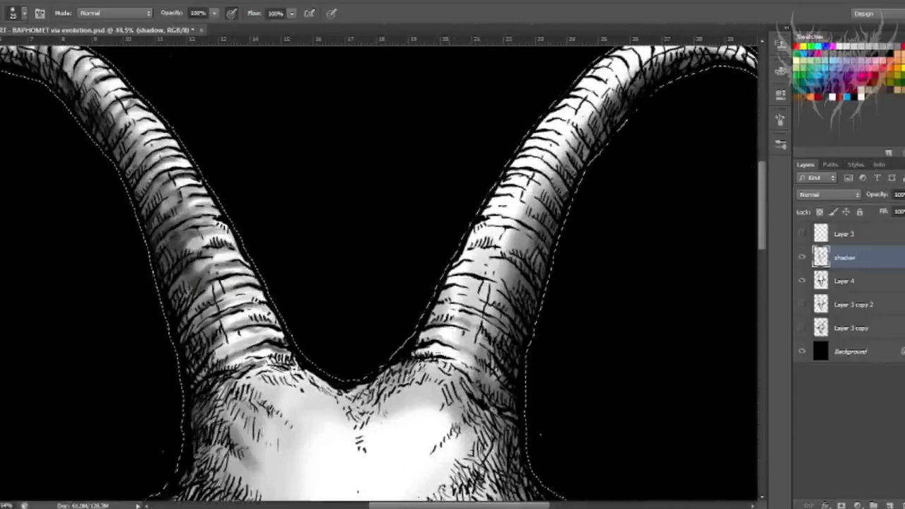
drag(441, 301, 465, 288)
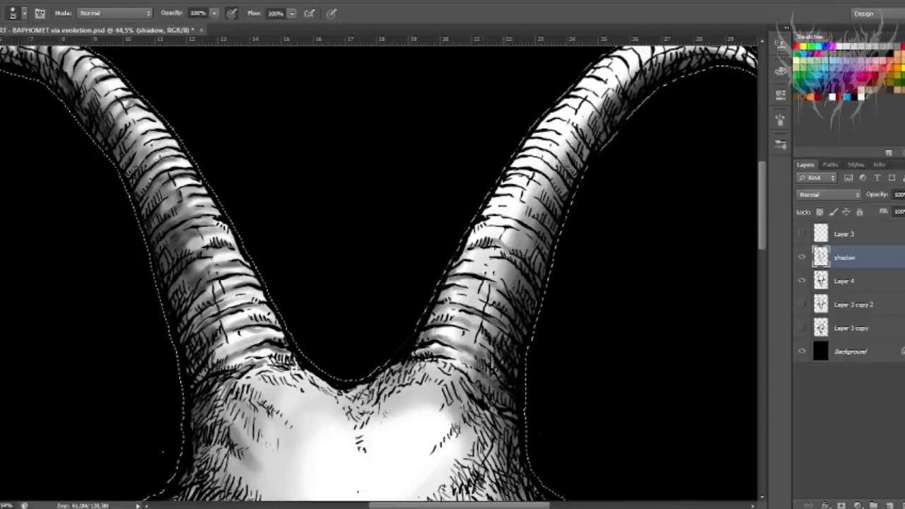
scroll(379, 275, up, 2)
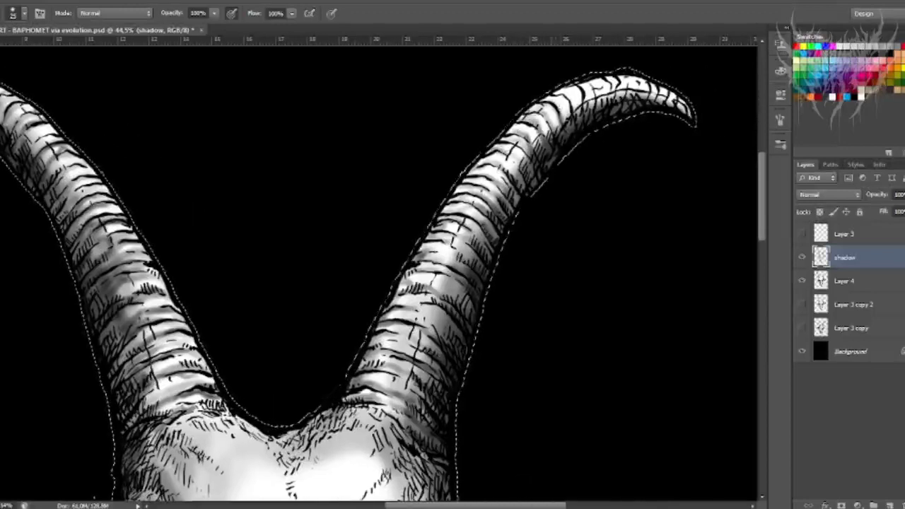
drag(590, 111, 607, 106)
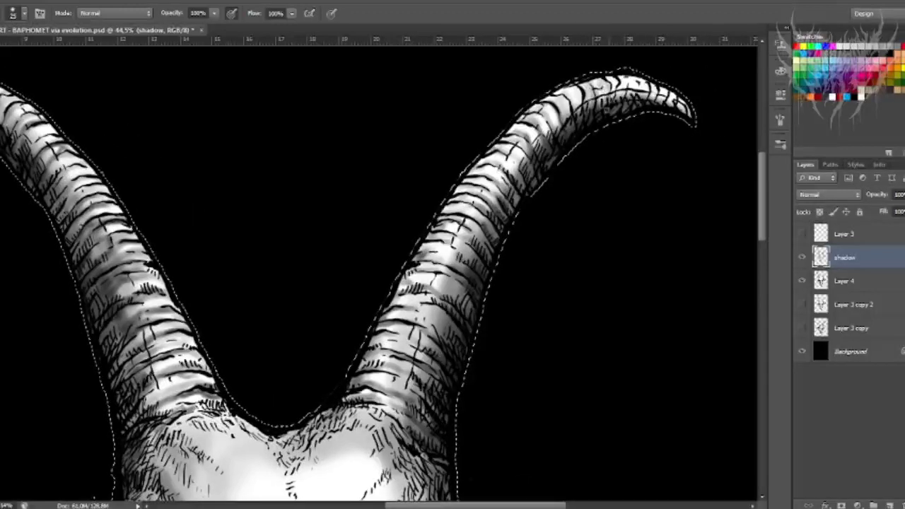
mouse_move(628, 76)
mouse_down()
mouse_move(630, 104)
mouse_move(644, 88)
mouse_up()
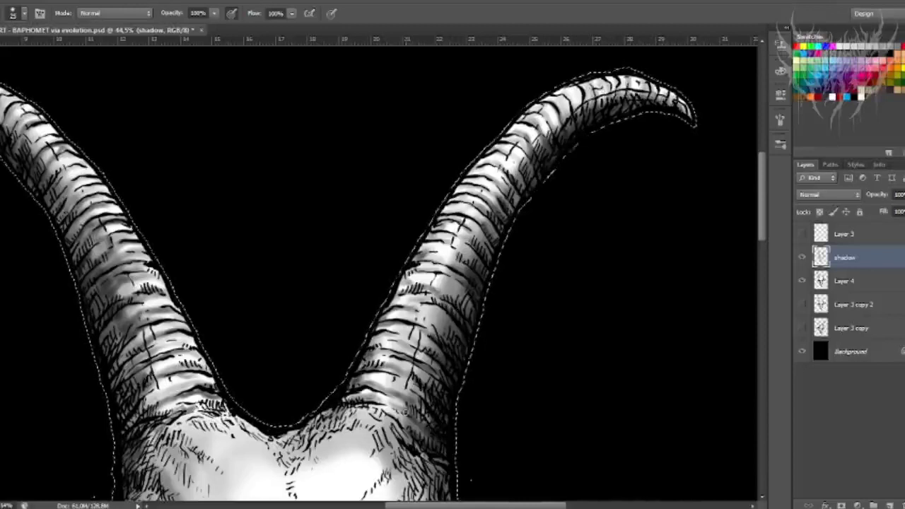
- Shade the forehead and the brow above the right eye, reducing the brush to 30 px for finer strokes
scroll(379, 273, down, 8)
scroll(379, 273, left, 1)
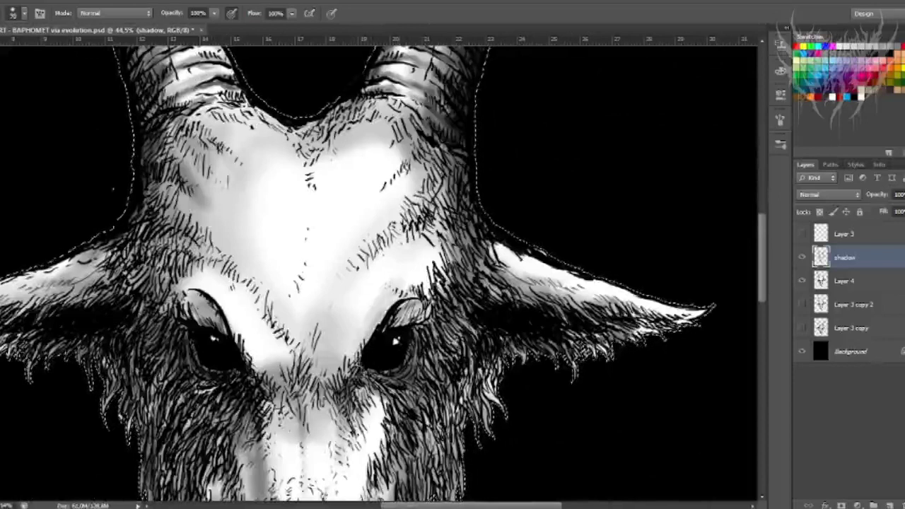
mouse_move(341, 346)
mouse_down()
mouse_move(390, 262)
mouse_move(336, 315)
mouse_up()
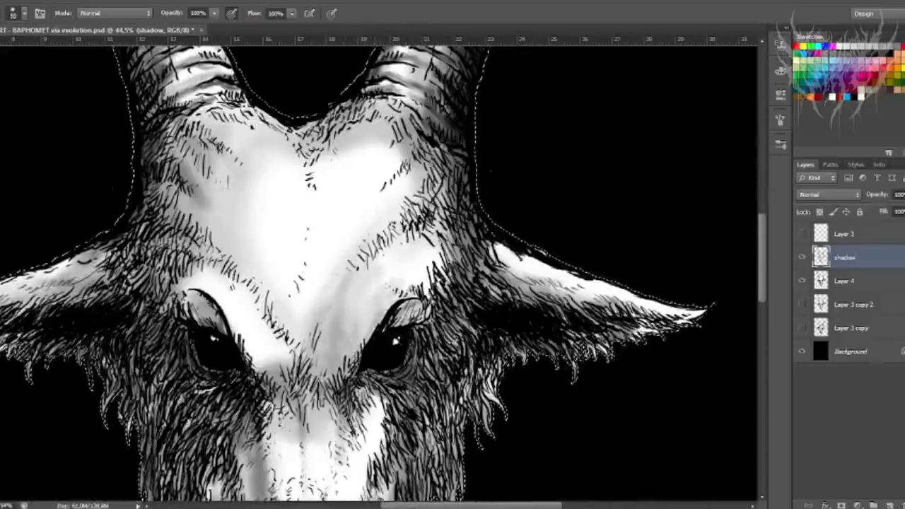
key(bracketleft)
key(bracketleft)
mouse_move(396, 278)
mouse_down()
mouse_move(349, 355)
mouse_move(364, 297)
mouse_up()
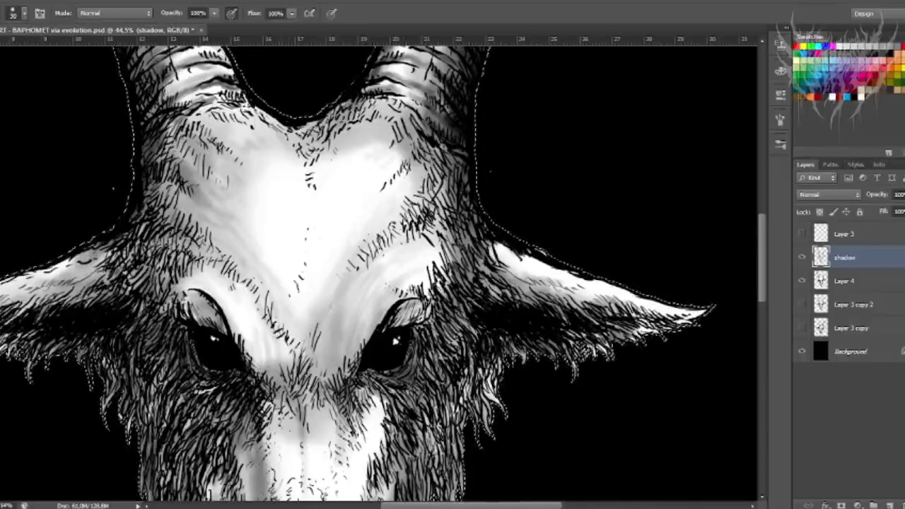
- Enlarge the brush to 200 px and lay broad soft grey shading over both sides and the middle of the forehead
scroll(290, 205, down, 3)
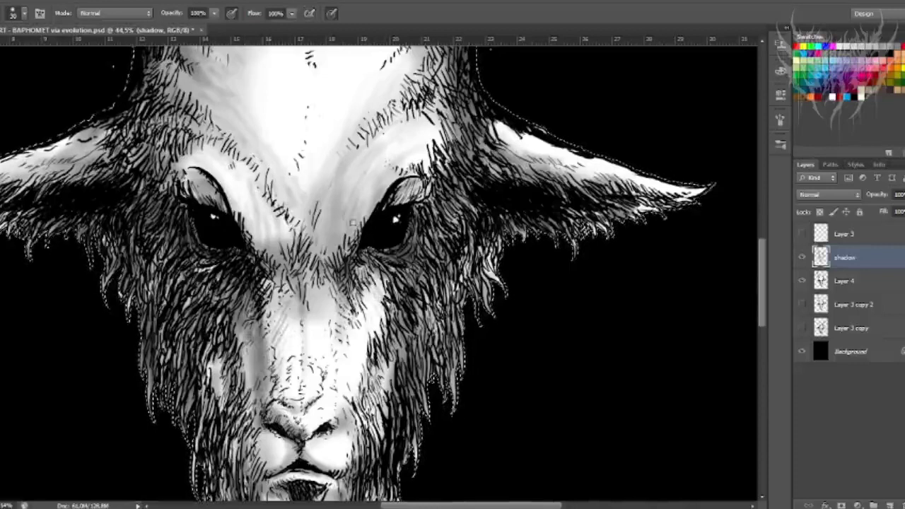
scroll(379, 275, up, 2)
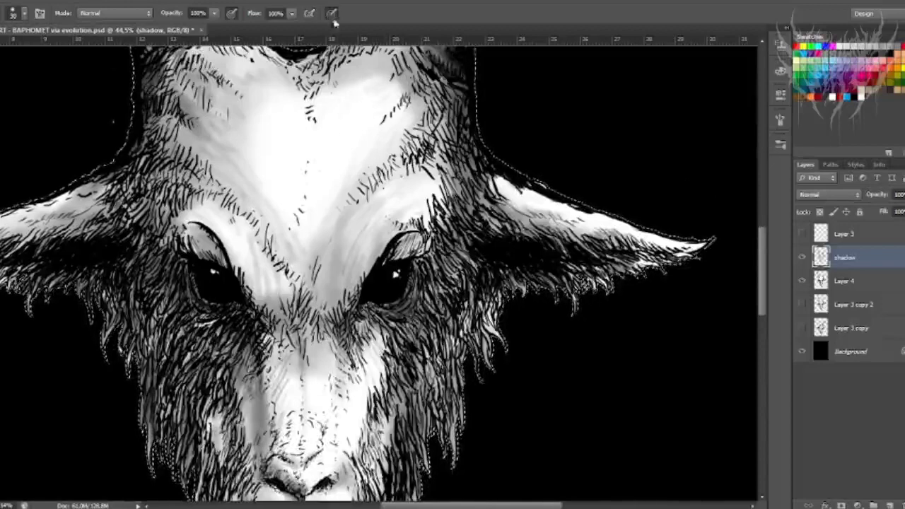
key(bracketright)
key(bracketright)
key(bracketright)
key(bracketright)
key(bracketright)
key(bracketright)
key(bracketright)
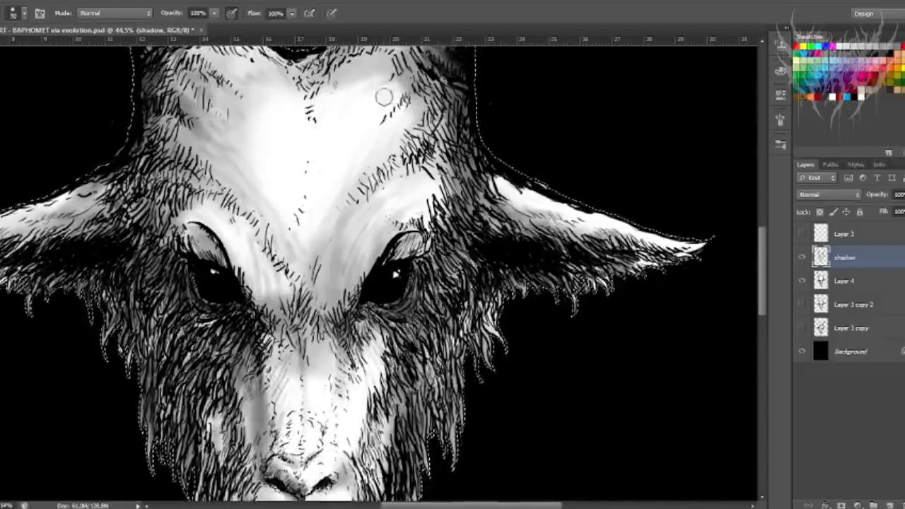
key(bracketright)
key(bracketright)
key(bracketright)
key(bracketright)
drag(170, 74, 240, 187)
drag(274, 145, 288, 212)
mouse_move(375, 92)
mouse_down()
mouse_move(375, 152)
mouse_move(357, 176)
mouse_up()
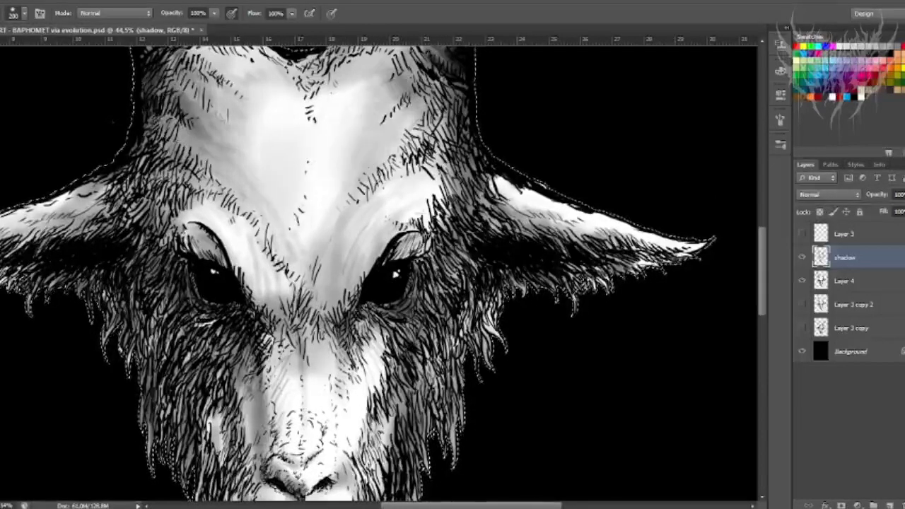
- Reduce the brush to 30 px and review the shading across the forehead, face and muzzle
scroll(527, 191, down, 4)
scroll(354, 269, down, 1)
scroll(367, 262, up, 2)
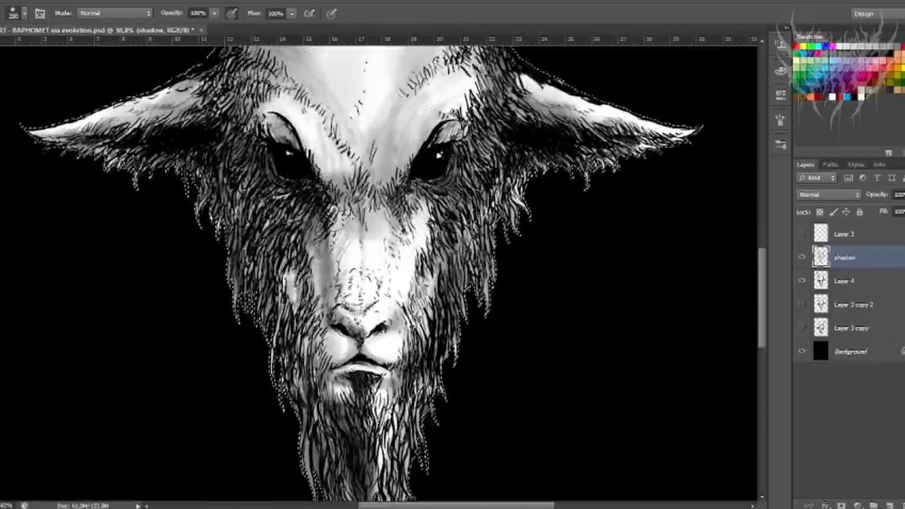
key(bracketleft)
key(bracketleft)
key(bracketleft)
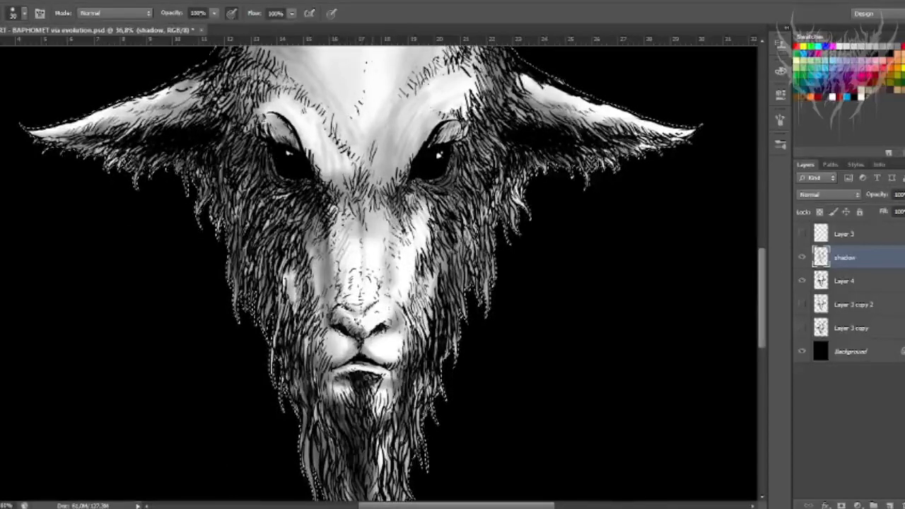
scroll(329, 107, down, 2)
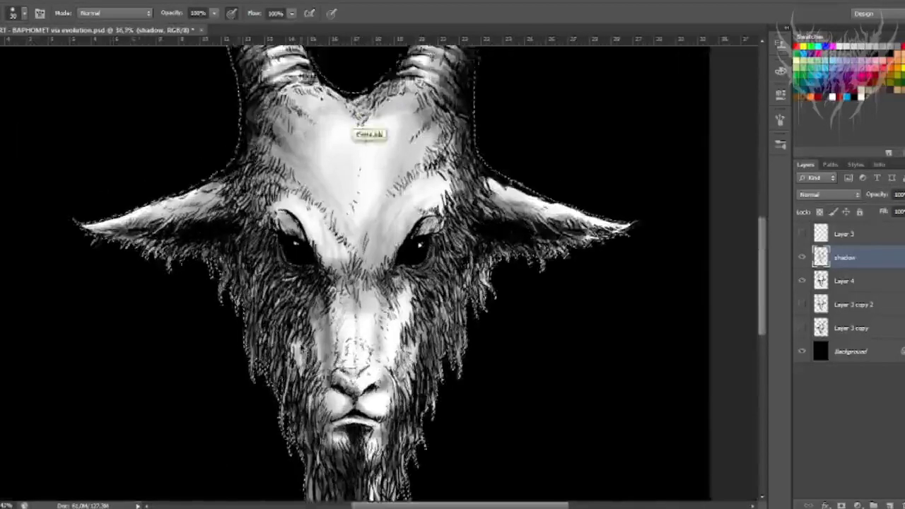
scroll(361, 119, up, 2)
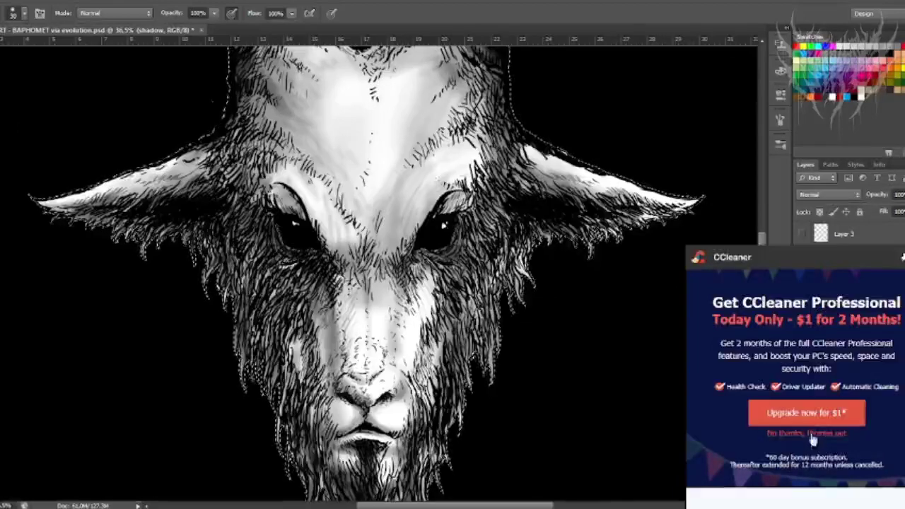
- Decline the CCleaner upgrade offer and save the document with the whole goat head in view
click(812, 436)
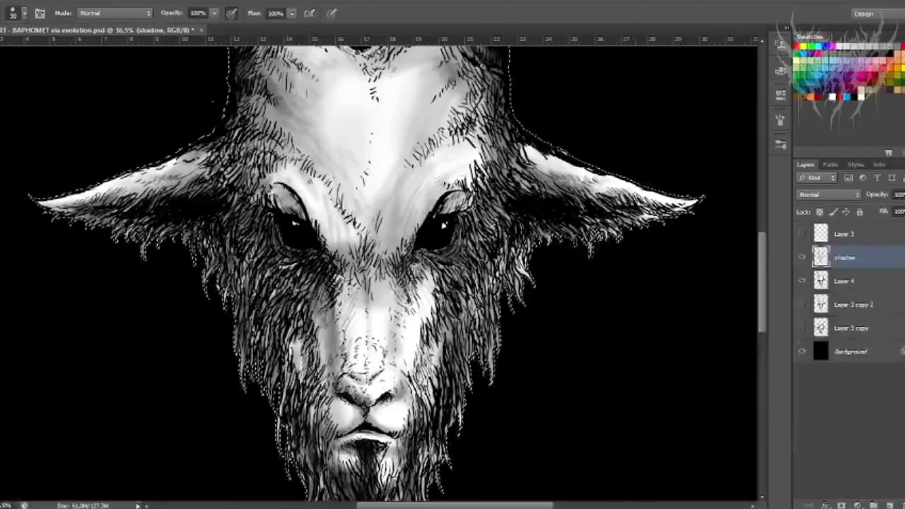
alt+scroll(566, 237, down, 3)
drag(533, 51, 534, 187)
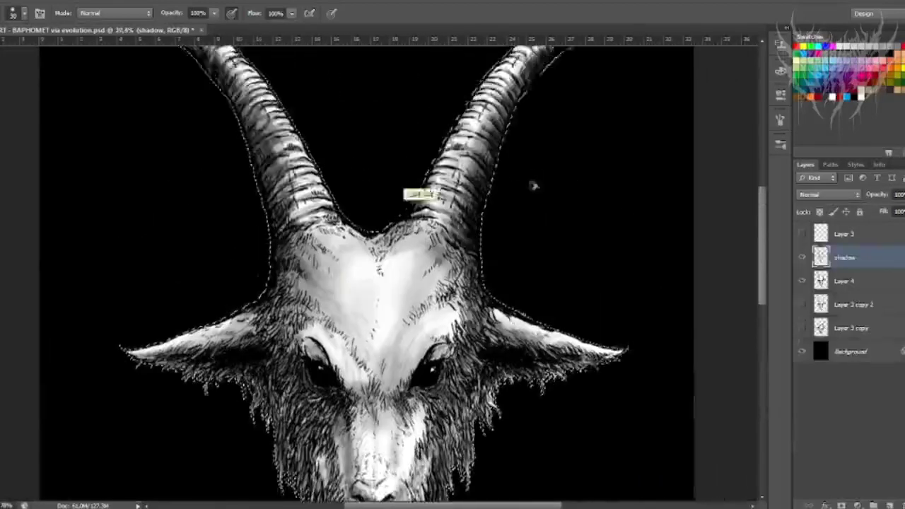
alt+scroll(530, 181, down, 3)
key(ctrl+s)
scroll(520, 187, right, 1)
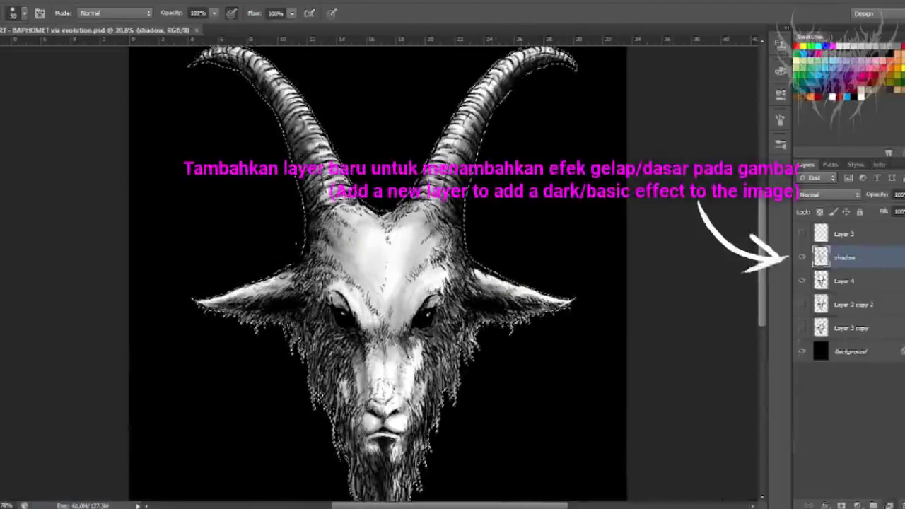
- Add a new layer above the shadow layer, fill the goat head selection with mid grey and set its blend mode to Multiply
click(889, 505)
key(g)
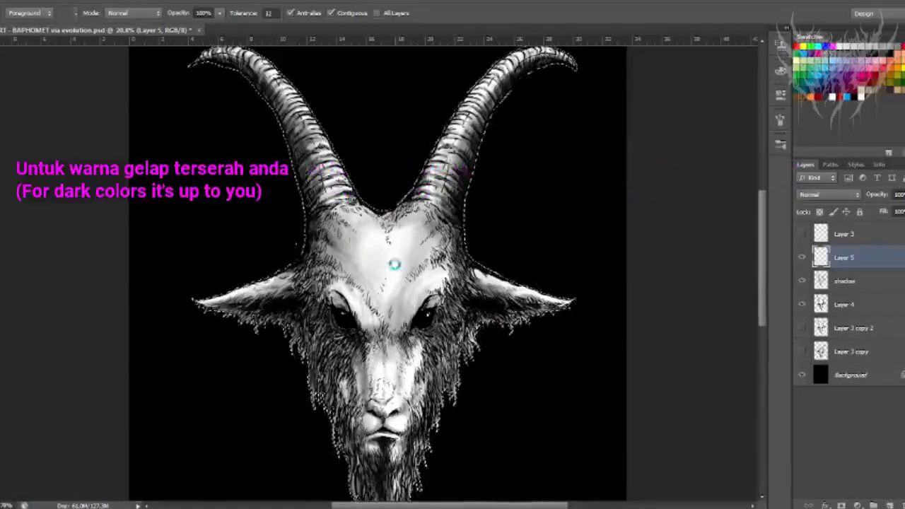
click(828, 194)
click(814, 233)
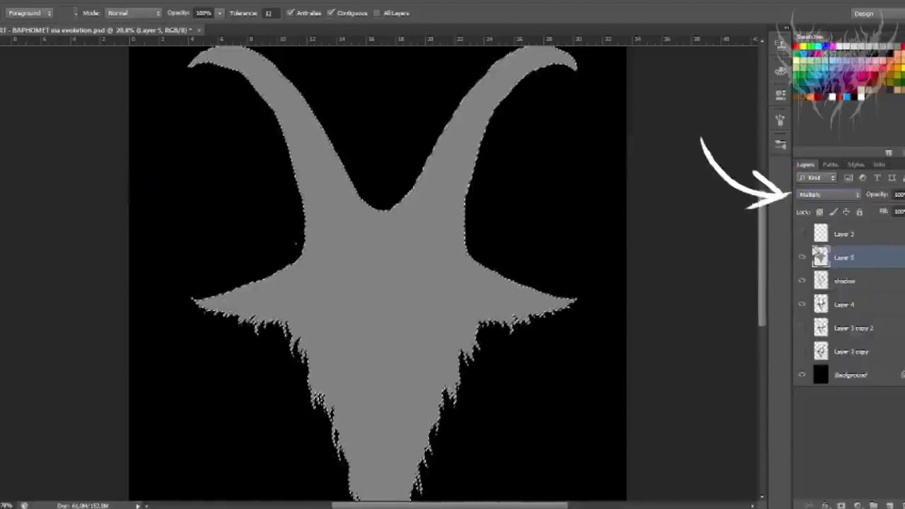
- Add another new layer above the grey Multiply layer and name it light
key(b)
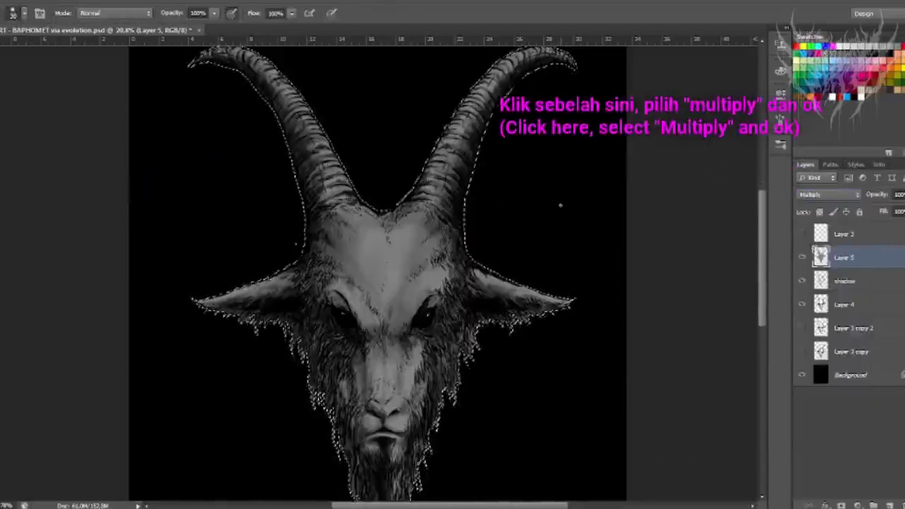
click(874, 503)
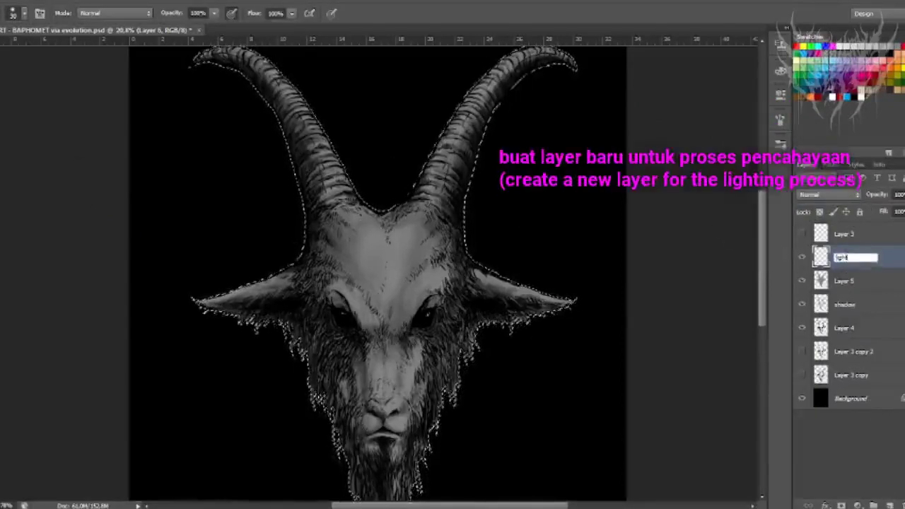
- Paint soft highlights on the light layer over the middle of the forehead and the right brow with a large brush
scroll(446, 176, up, 5)
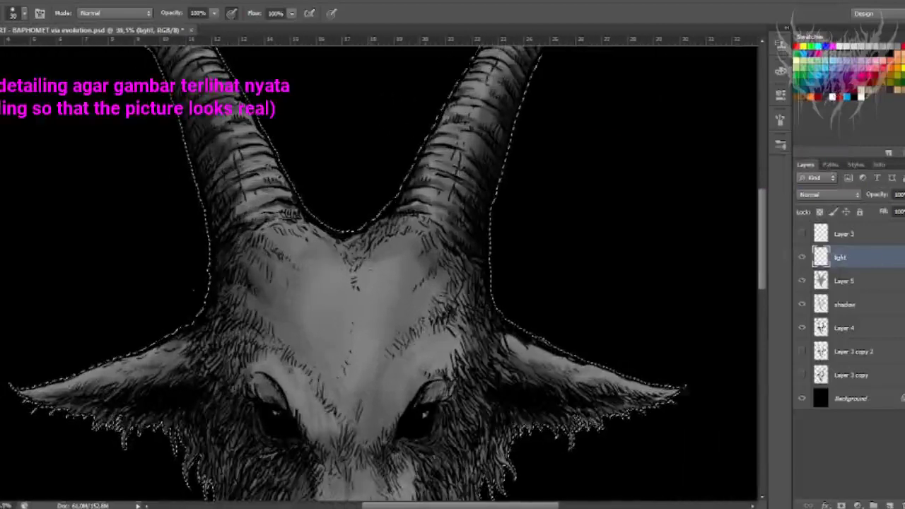
key(g)
key(b)
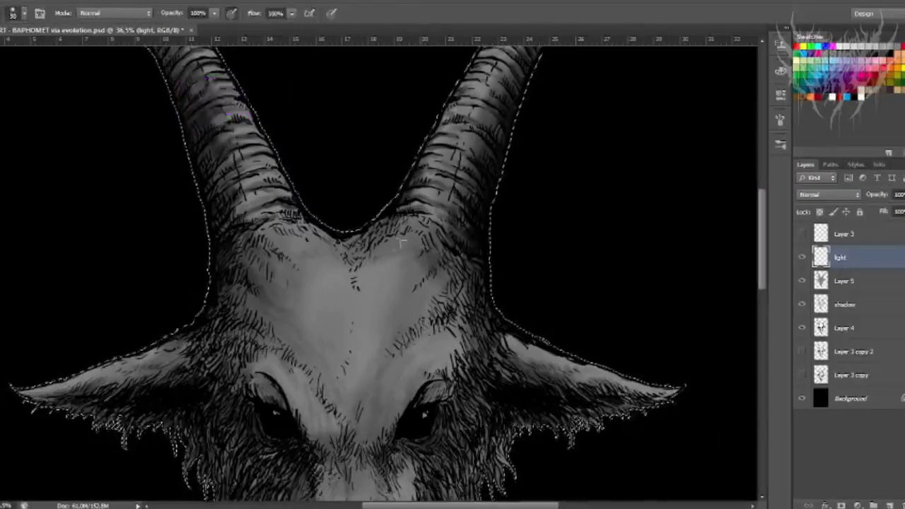
scroll(391, 246, down, 1)
scroll(392, 245, down, 1)
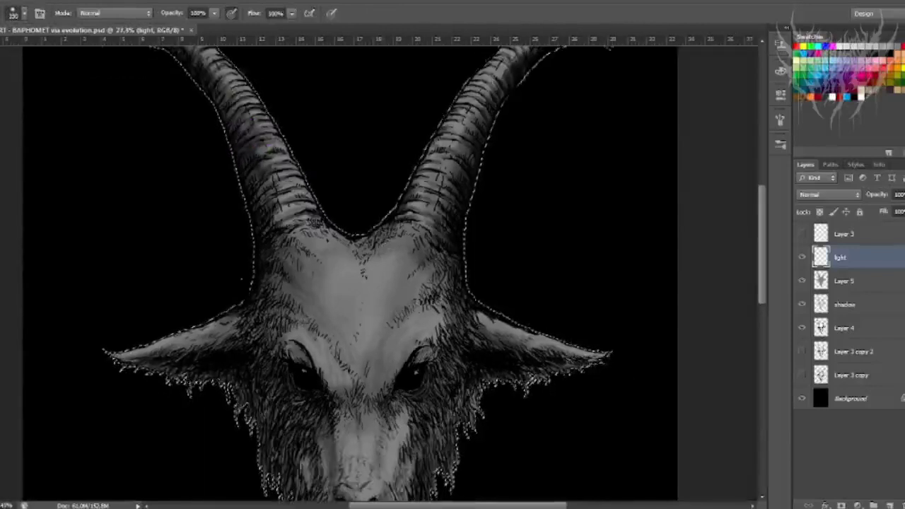
drag(374, 274, 372, 318)
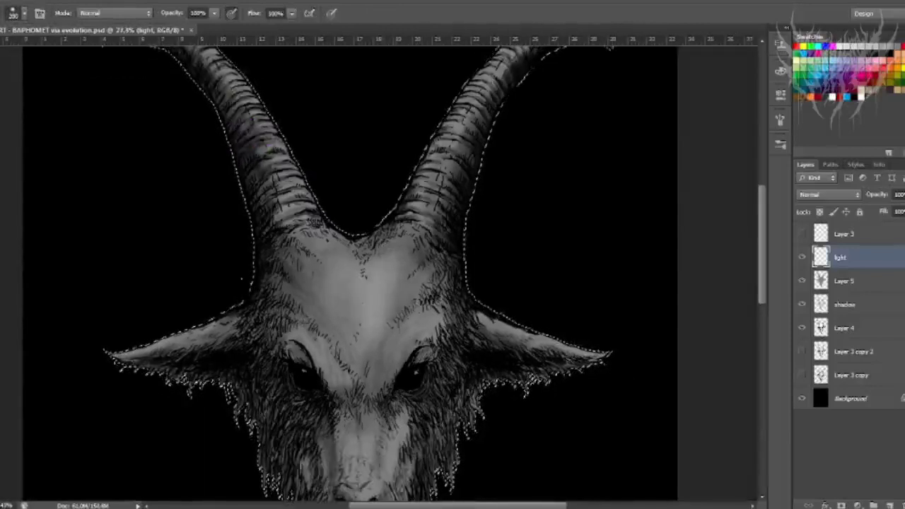
drag(763, 286, 763, 309)
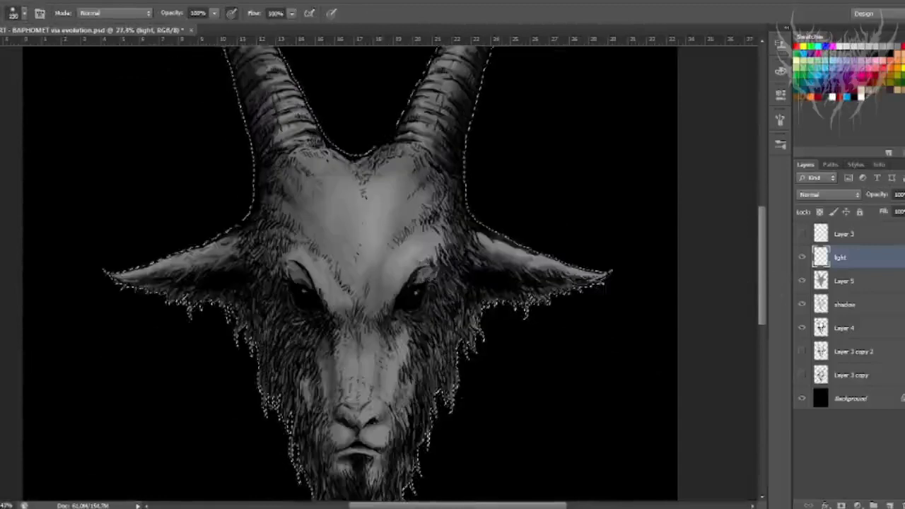
- Paint a soft highlight down the bridge of the nose on the light layer with a smaller brush
key(bracketleft)
key(bracketleft)
key(bracketleft)
key(bracketleft)
key(bracketleft)
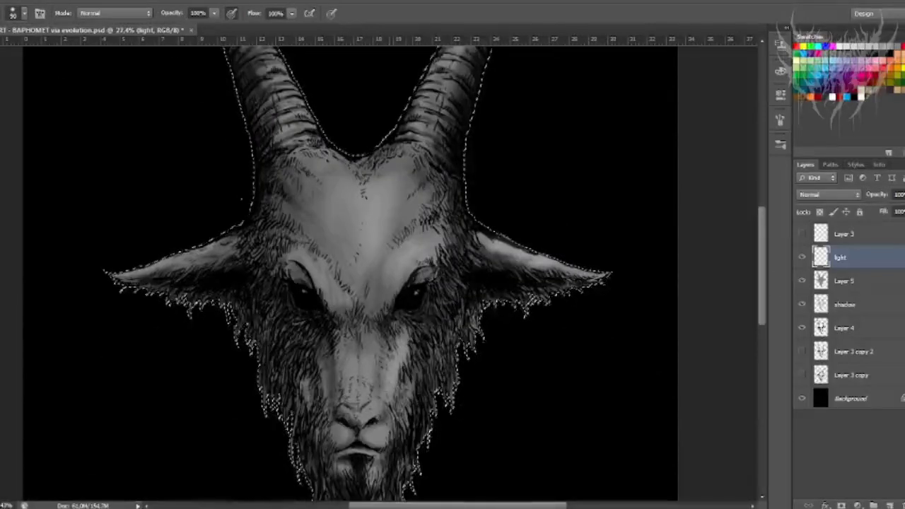
drag(368, 405, 367, 416)
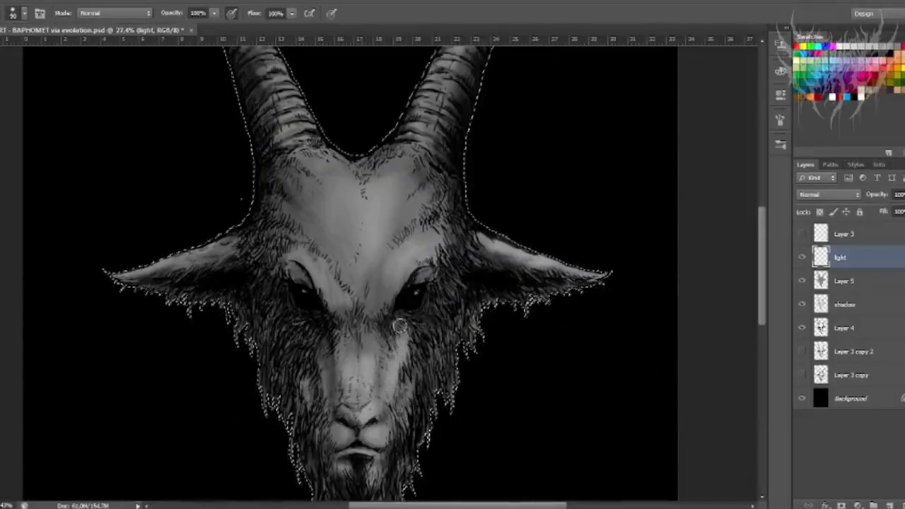
- Change the light layer's blend mode to Color Dodge
scroll(350, 273, up, 2)
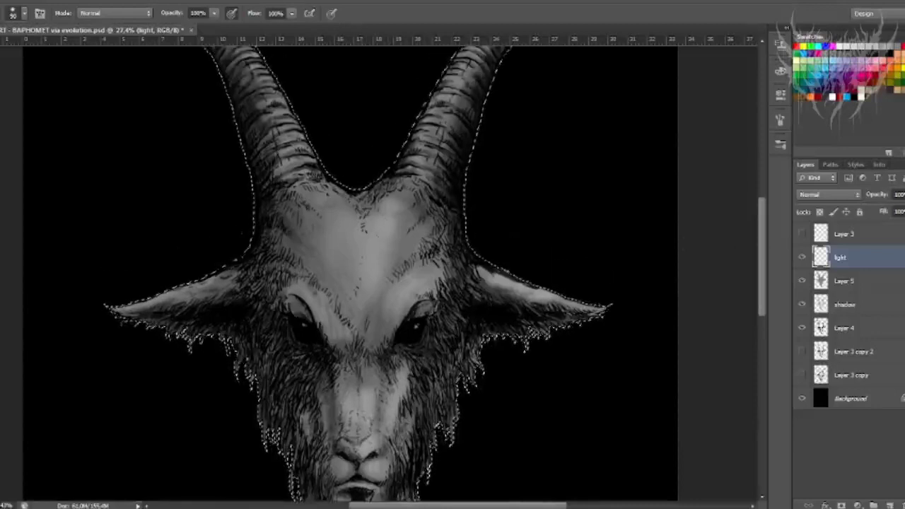
scroll(350, 272, up, 6)
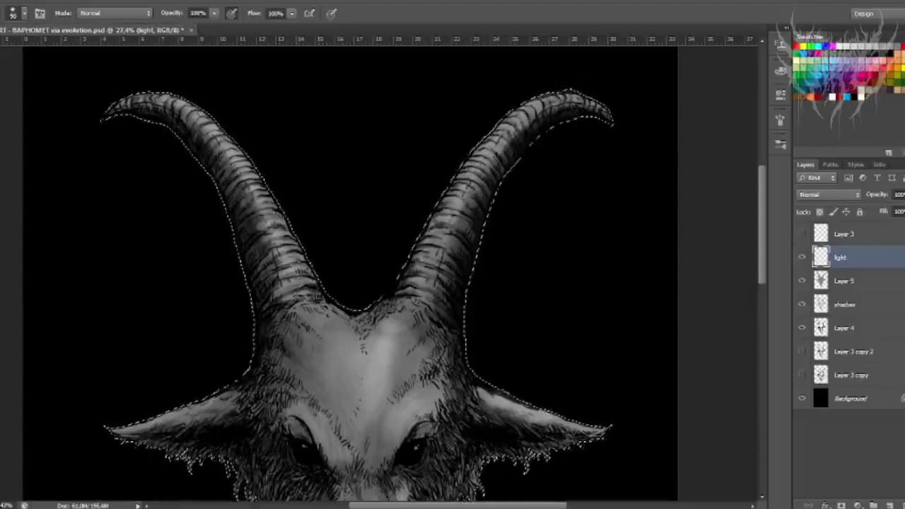
click(828, 194)
click(820, 230)
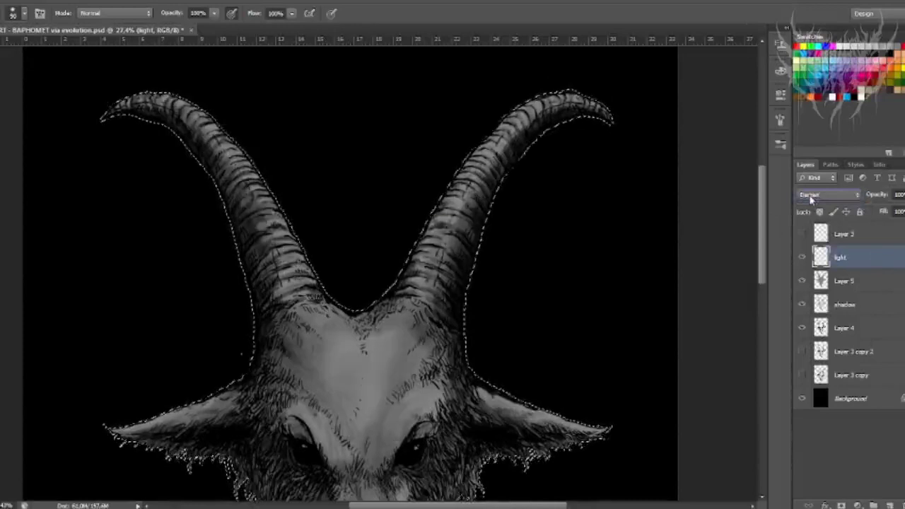
key(Down)
key(Down)
key(Down)
key(Down)
key(Down)
key(Down)
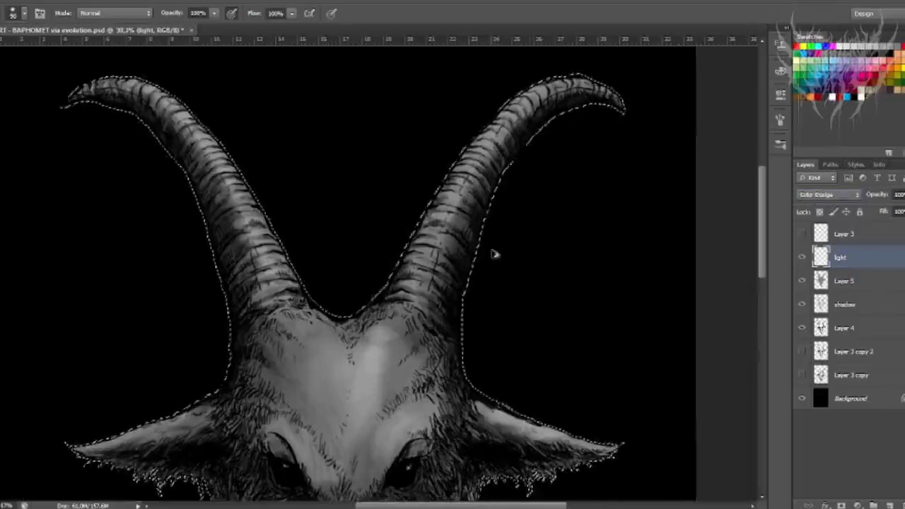
- Brighten the brow above the right-hand eye on the light layer with a reduced brush
scroll(491, 251, up, 1)
scroll(484, 249, down, 4)
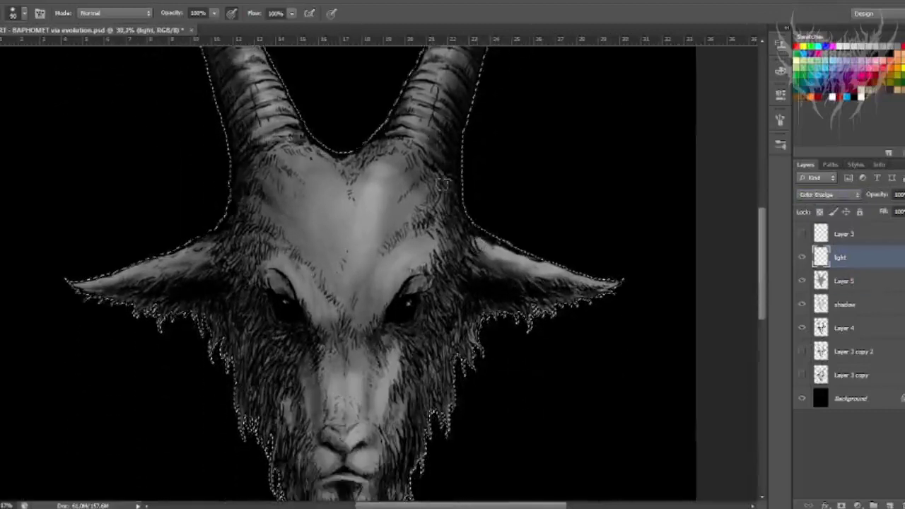
key([)
key([)
key([)
drag(419, 245, 396, 276)
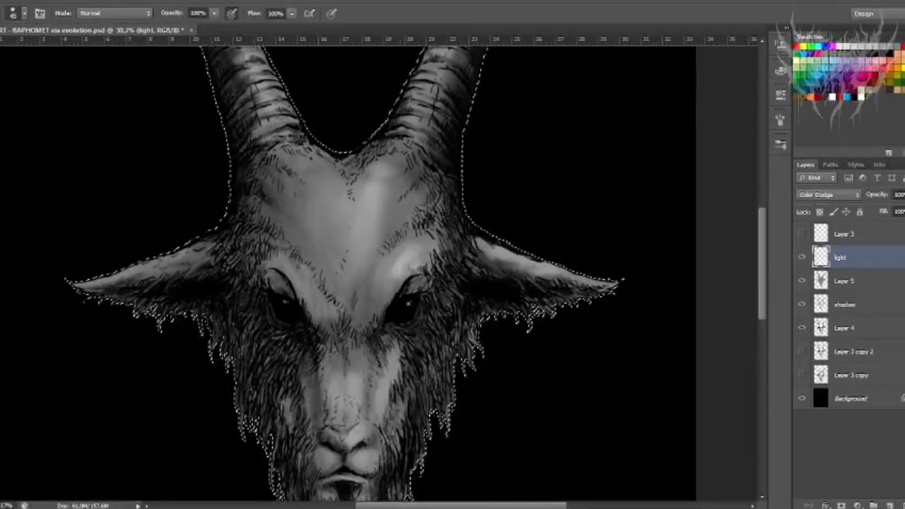
- Dab small glints into both pupils and brighten the forehead with a slightly larger brush
key([)
key([)
key([)
click(409, 303)
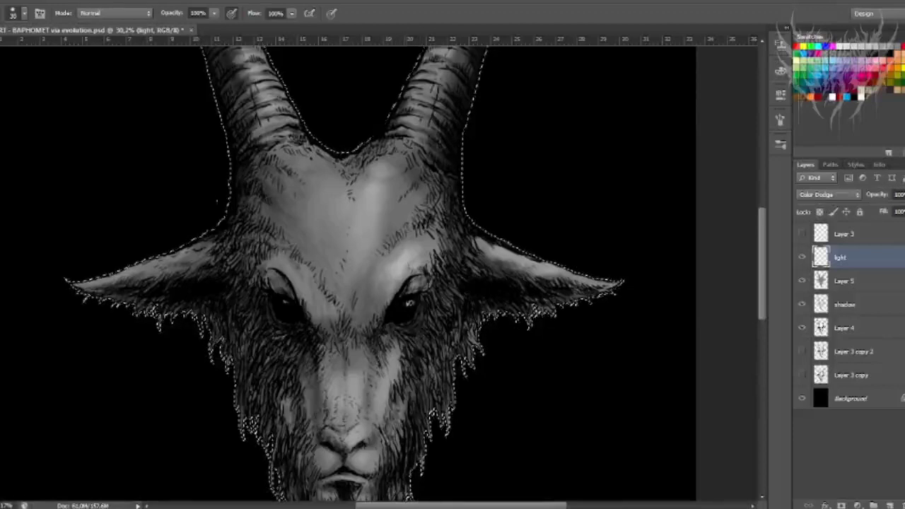
click(286, 302)
key(])
key(])
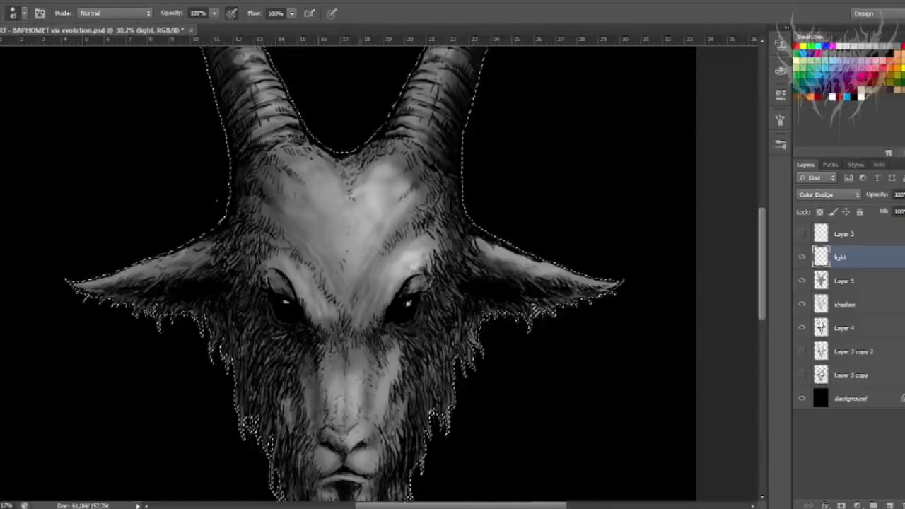
- Paint highlights on the nose, muzzle, lips and chin, and save the document
scroll(347, 272, down, 2)
scroll(347, 272, down, 3)
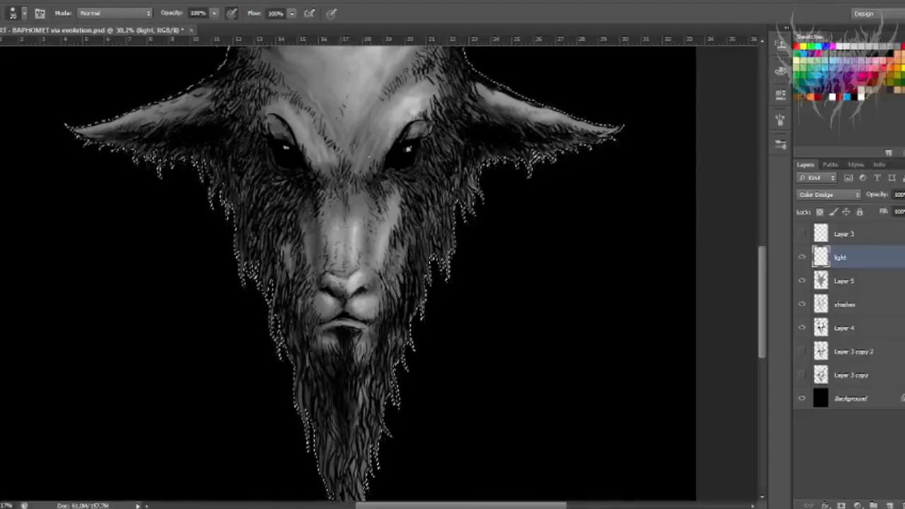
key(bracketright)
key(bracketright)
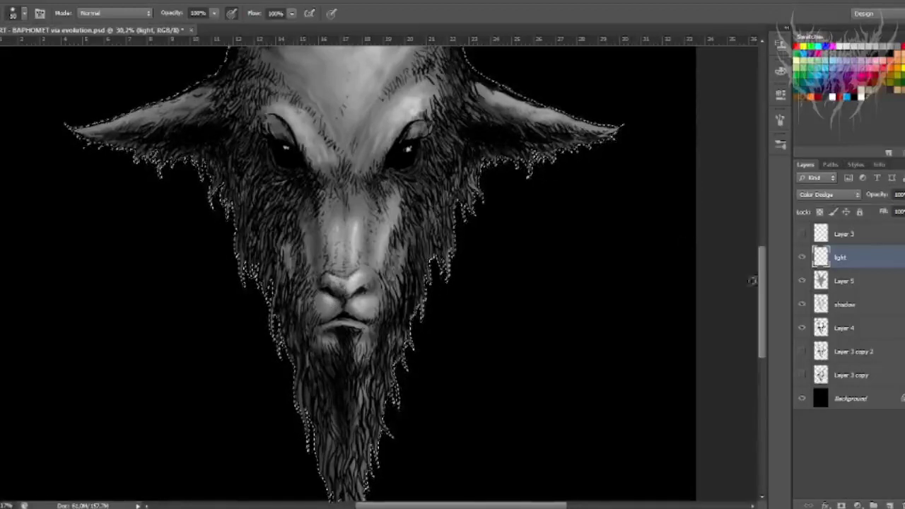
scroll(347, 273, down, 3)
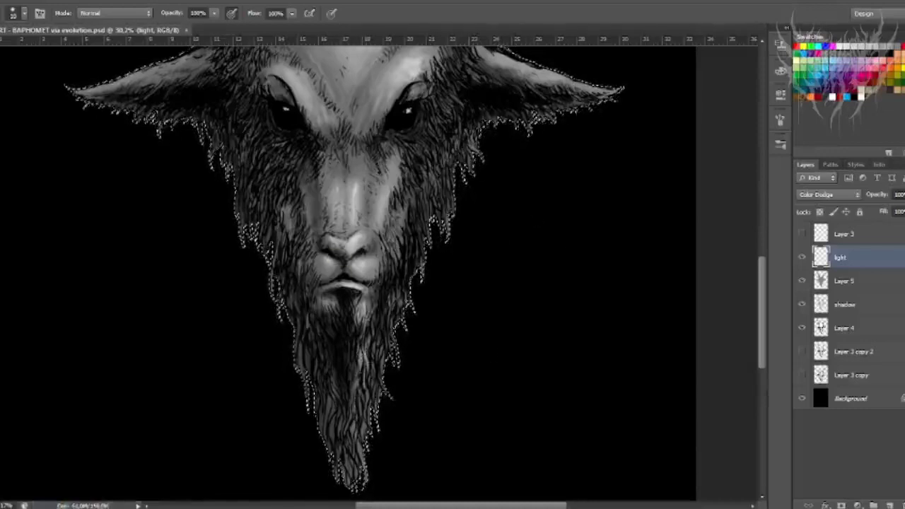
key(alt+Tab)
click(904, 432)
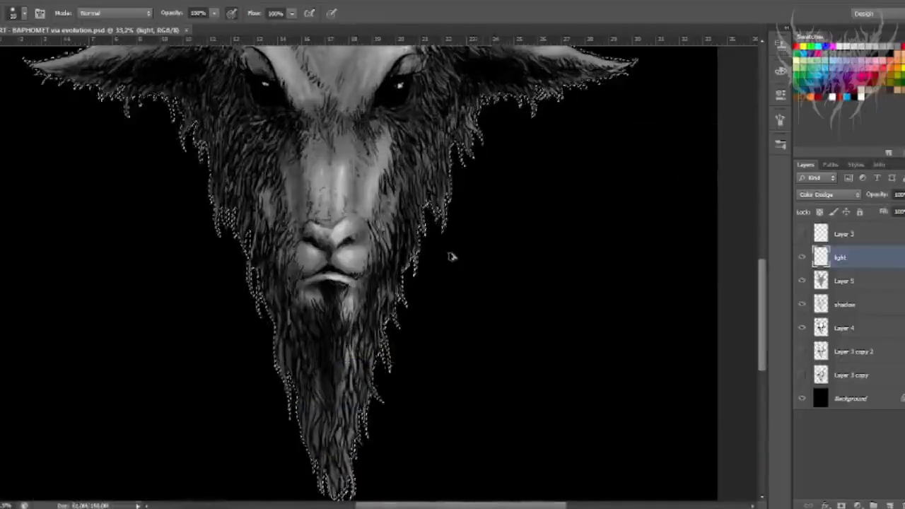
- Paint light strands down the beard to its tip and on the fur tuft beside the right-hand cheek
scroll(450, 255, up, 2)
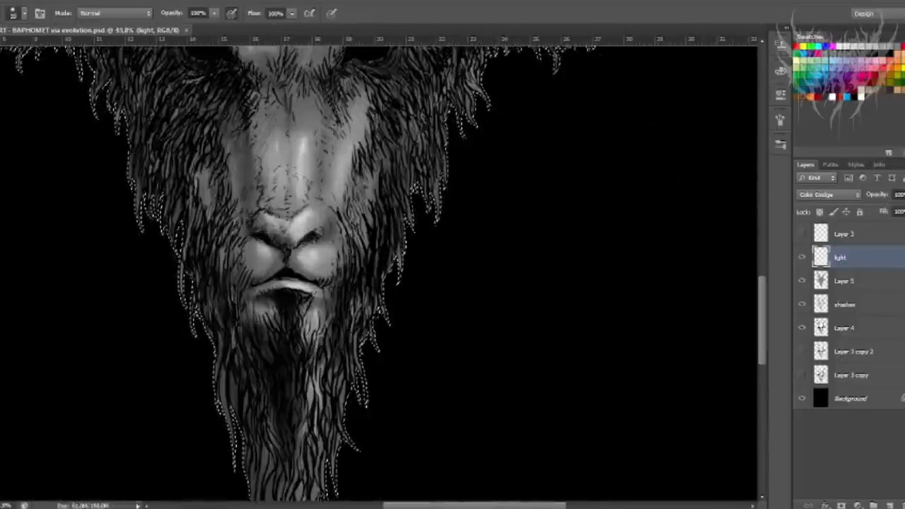
drag(763, 304, 764, 316)
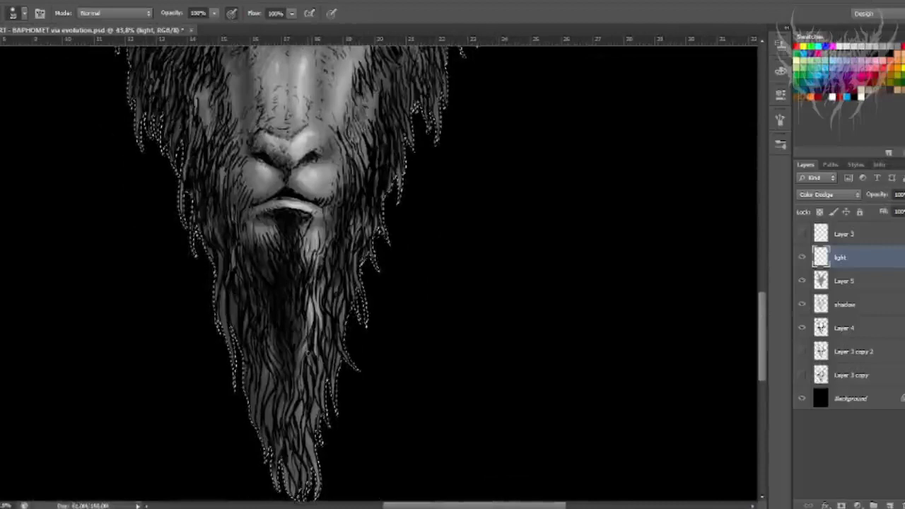
mouse_move(306, 344)
mouse_down()
mouse_move(303, 431)
mouse_move(317, 484)
mouse_up()
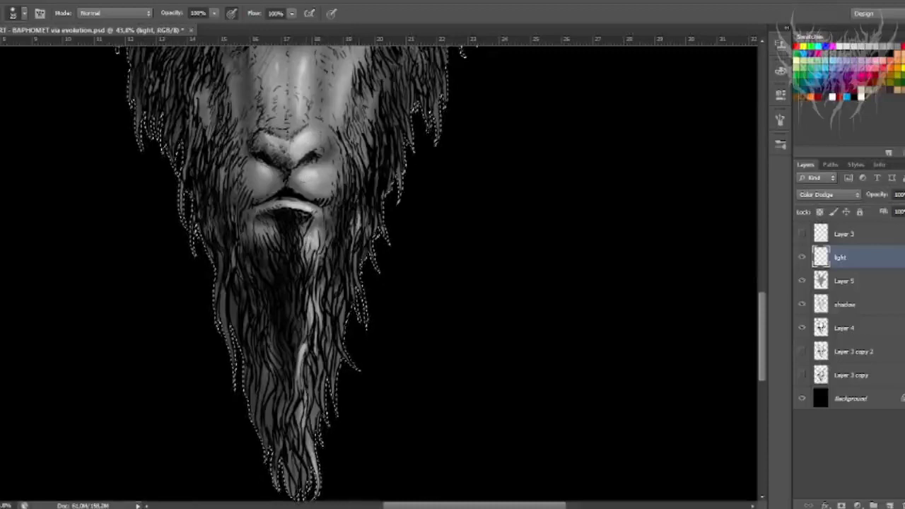
drag(398, 167, 388, 193)
drag(399, 171, 401, 201)
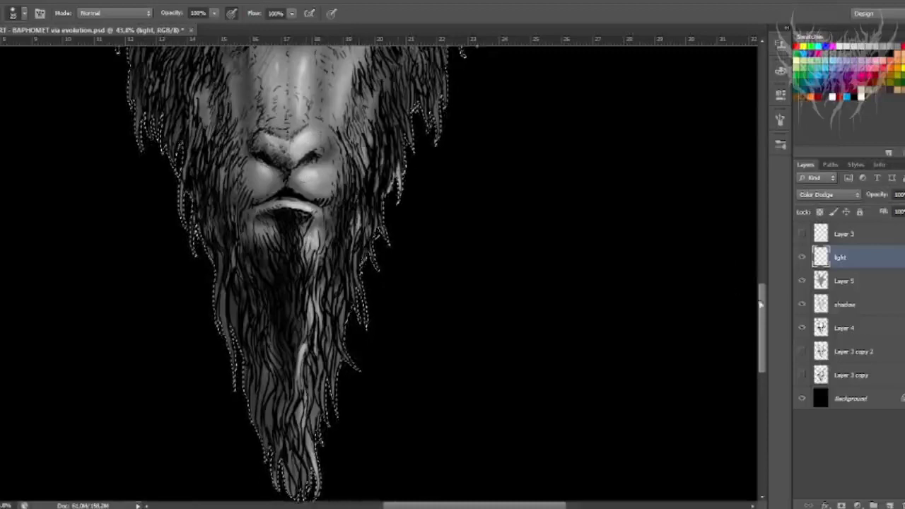
- Strengthen the highlights on both brows above the eyes with a larger brush
scroll(546, 218, up, 5)
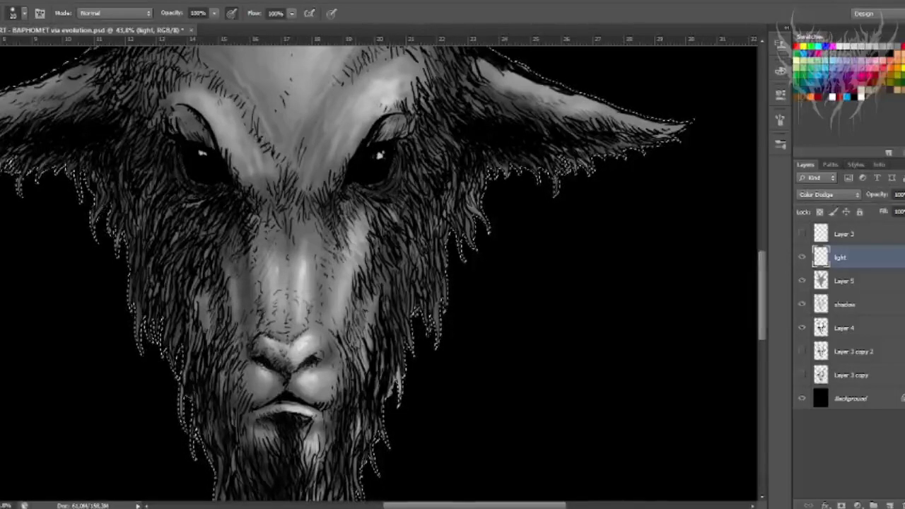
drag(763, 263, 765, 242)
key(bracketright)
key(bracketright)
drag(386, 202, 389, 191)
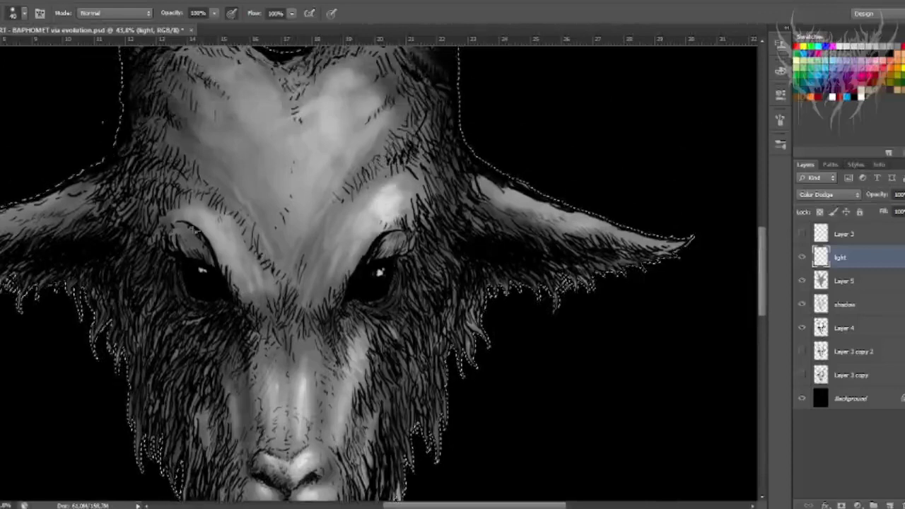
mouse_move(199, 218)
mouse_down()
mouse_move(215, 221)
mouse_move(222, 247)
mouse_up()
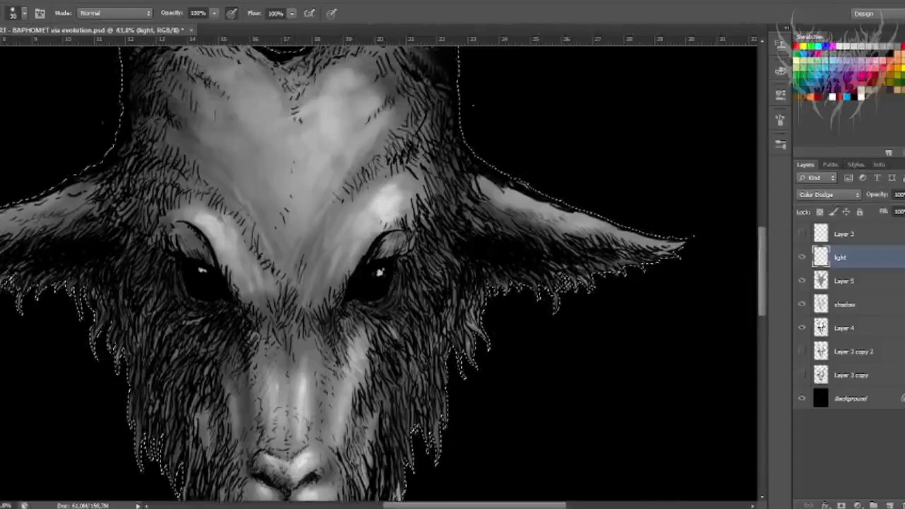
- Paint a bright highlight along the upper edge of the right-hand ear with a smaller brush
key(bracketleft)
key(bracketleft)
key(bracketleft)
drag(491, 184, 516, 199)
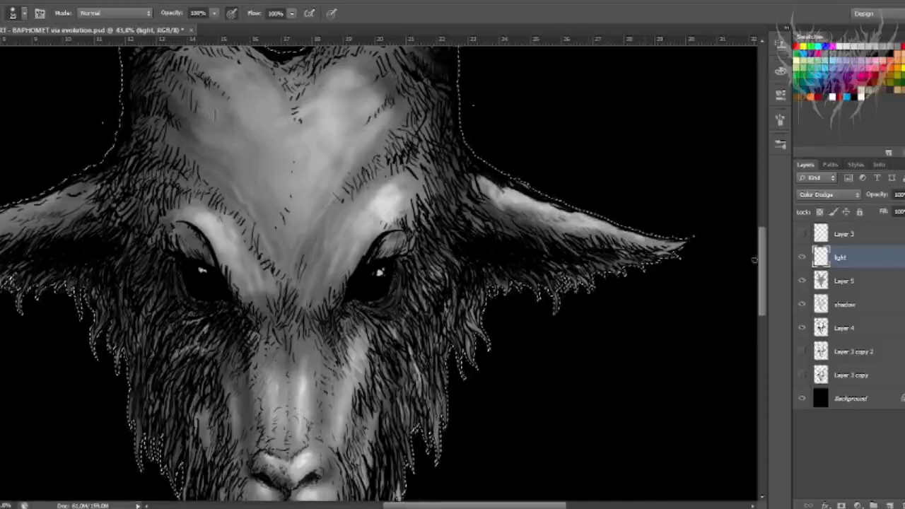
- Add highlights to the top of the forehead below the right-hand horn and to the lowest ridges of that horn
scroll(576, 208, up, 3)
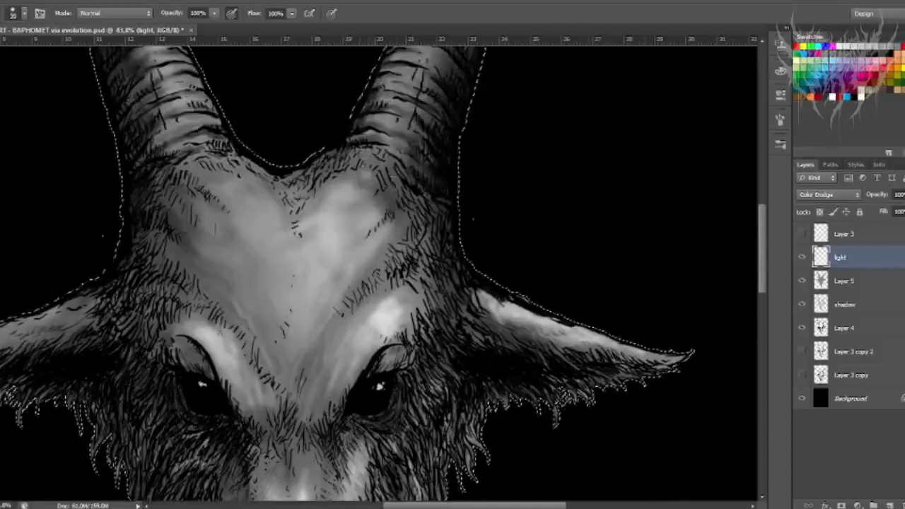
mouse_move(365, 174)
mouse_down()
mouse_move(388, 164)
mouse_move(379, 197)
mouse_up()
mouse_move(376, 154)
mouse_down()
mouse_move(397, 168)
mouse_move(407, 158)
mouse_up()
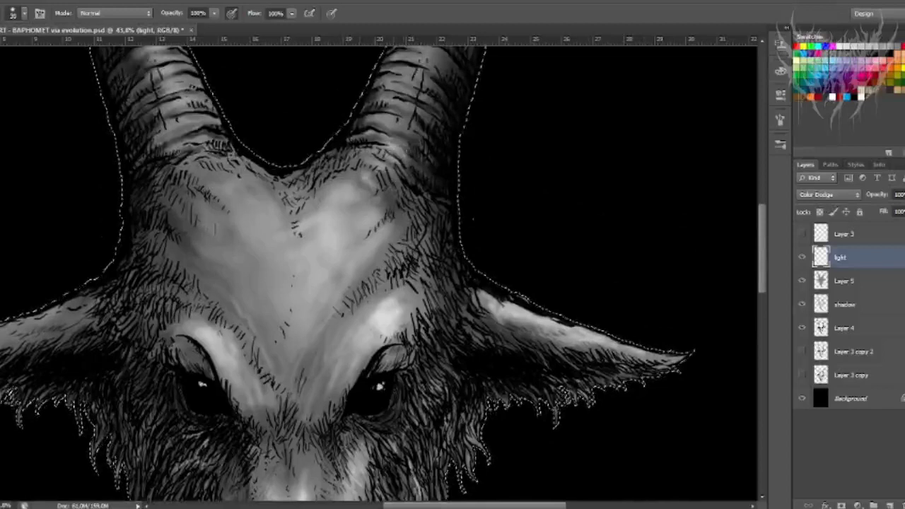
drag(371, 134, 415, 135)
key([)
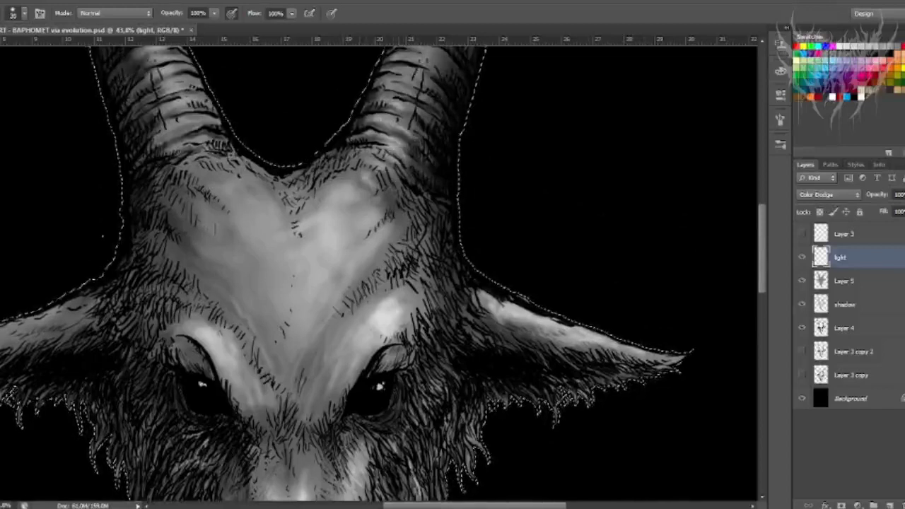
mouse_move(386, 94)
mouse_down()
mouse_move(405, 106)
mouse_move(406, 90)
mouse_up()
- Paint highlights along the centre of the lower ridges of the right-hand horn
scroll(424, 240, up, 5)
scroll(452, 163, up, 5)
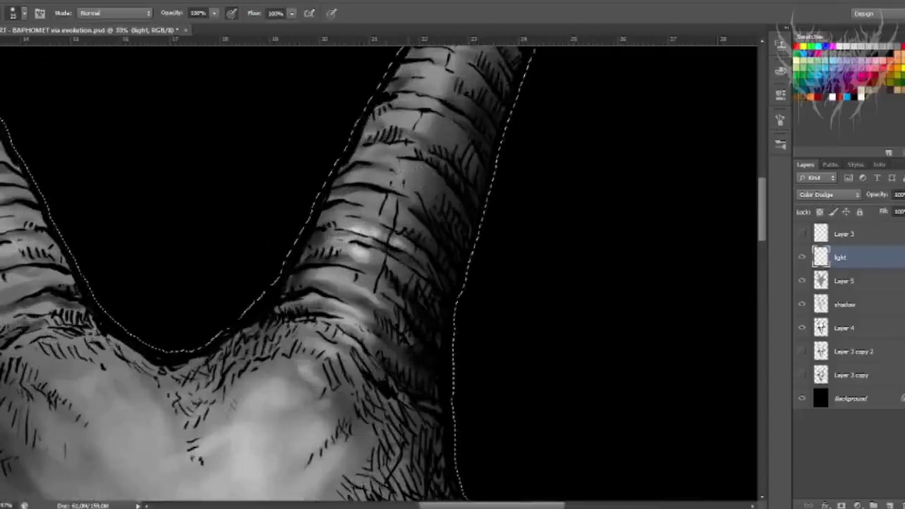
drag(392, 183, 405, 184)
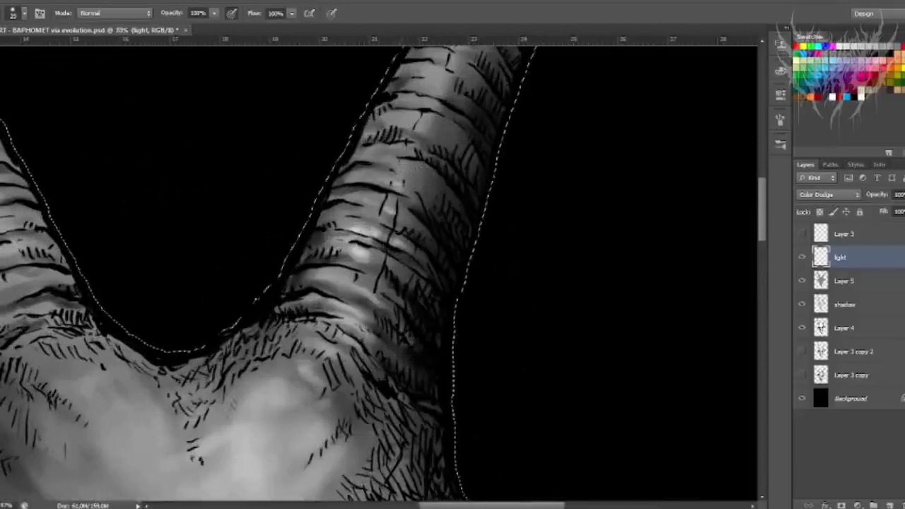
key(])
drag(420, 125, 420, 133)
mouse_move(369, 152)
mouse_down()
mouse_move(416, 149)
mouse_move(416, 190)
mouse_up()
drag(407, 165, 444, 188)
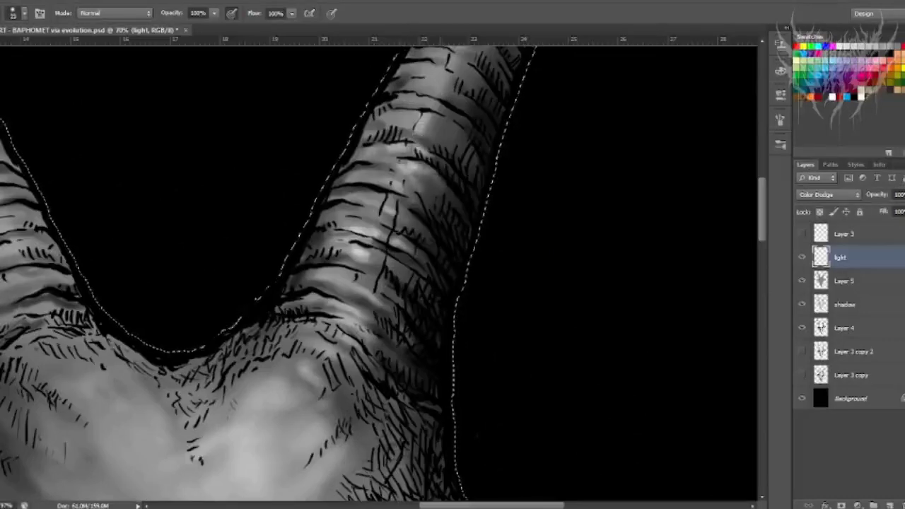
drag(365, 167, 382, 167)
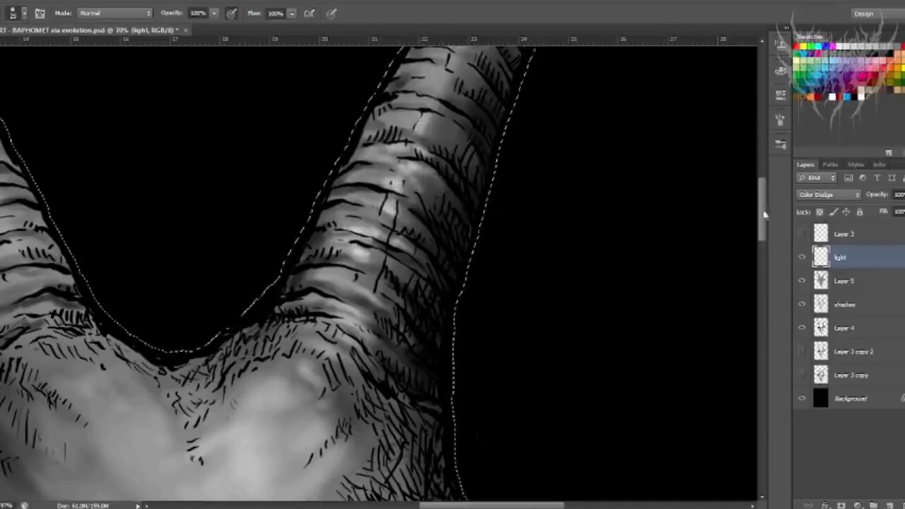
- Continue the highlights up the middle ridges of the right-hand horn toward its bend
scroll(764, 214, up, 5)
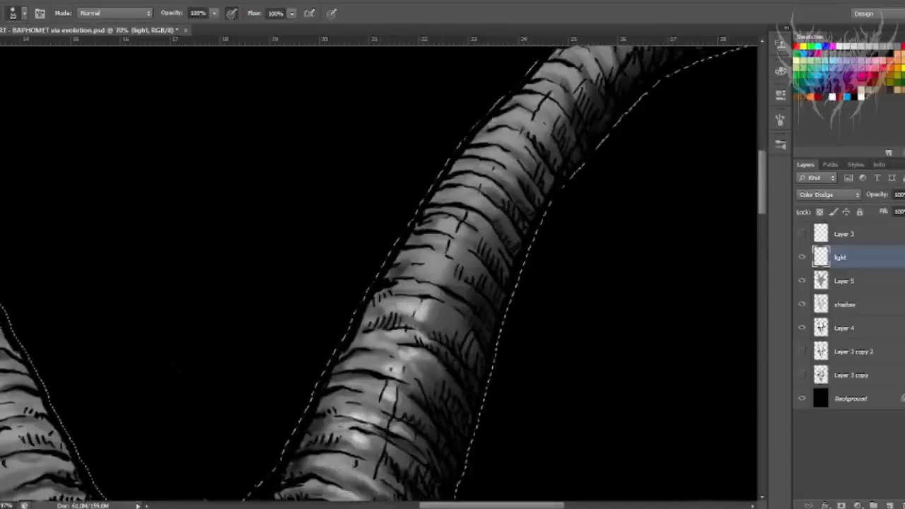
drag(425, 315, 447, 310)
drag(416, 342, 447, 352)
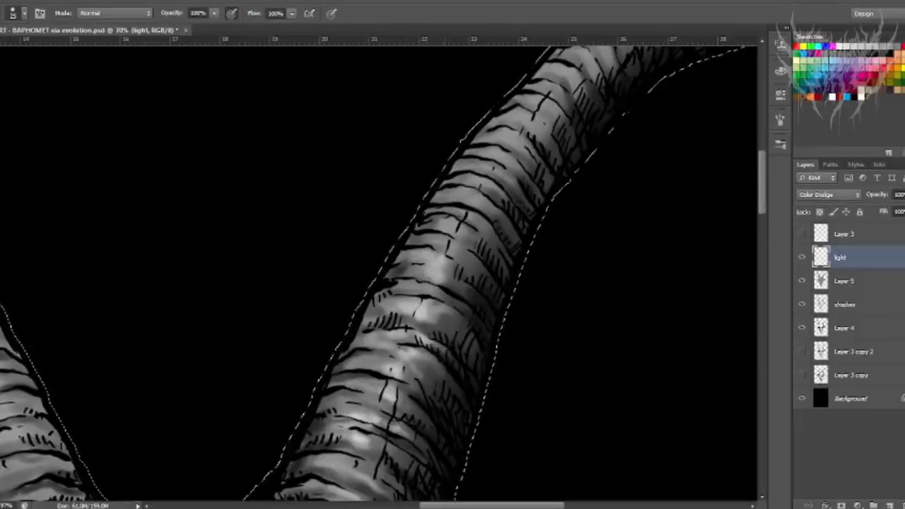
drag(439, 261, 466, 284)
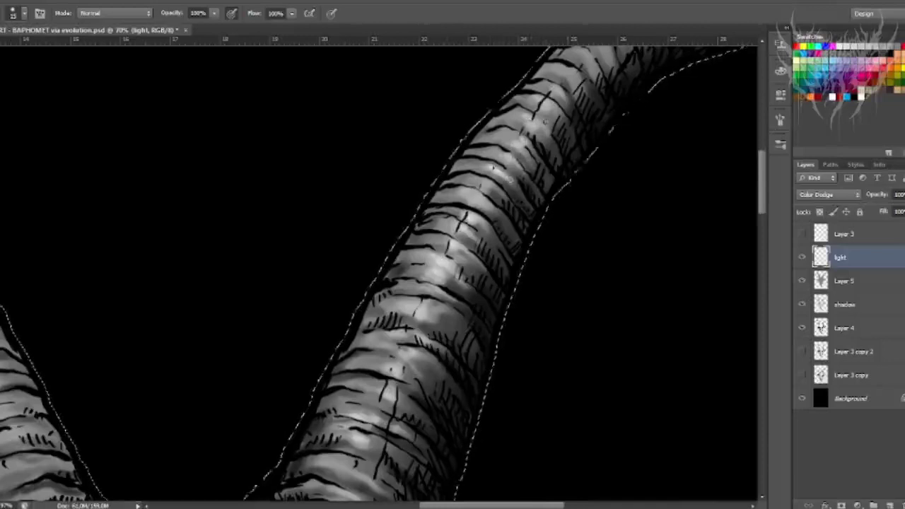
- Highlight the curved upper ridges of the right-hand horn near its tip and return to the forehead and both horn bases
scroll(532, 126, down, 5)
scroll(532, 126, up, 5)
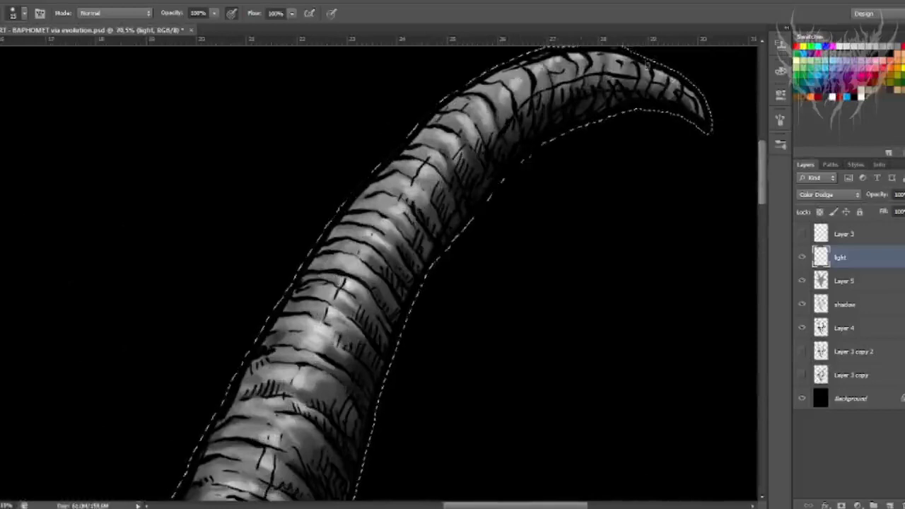
mouse_move(603, 58)
mouse_down()
mouse_move(535, 83)
mouse_move(515, 106)
mouse_up()
drag(490, 88, 494, 102)
drag(476, 104, 481, 111)
scroll(434, 179, down, 5)
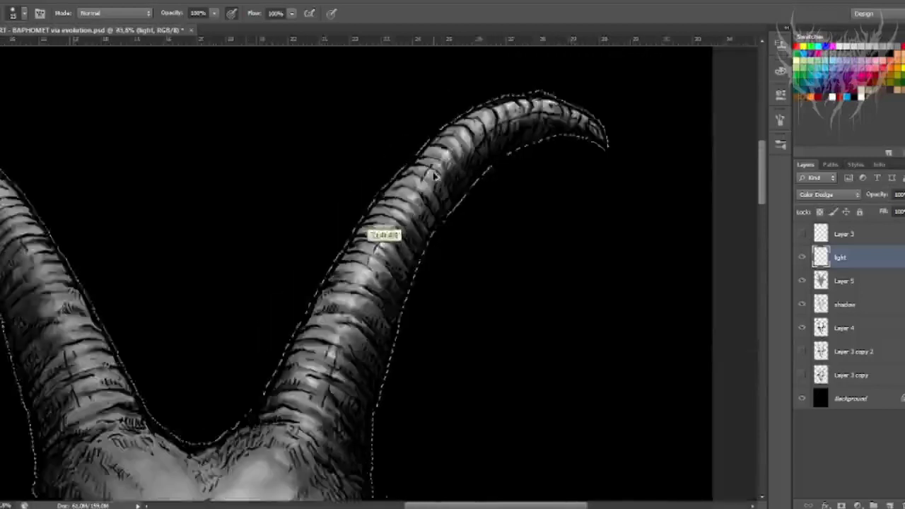
drag(351, 302, 433, 174)
scroll(255, 312, up, 3)
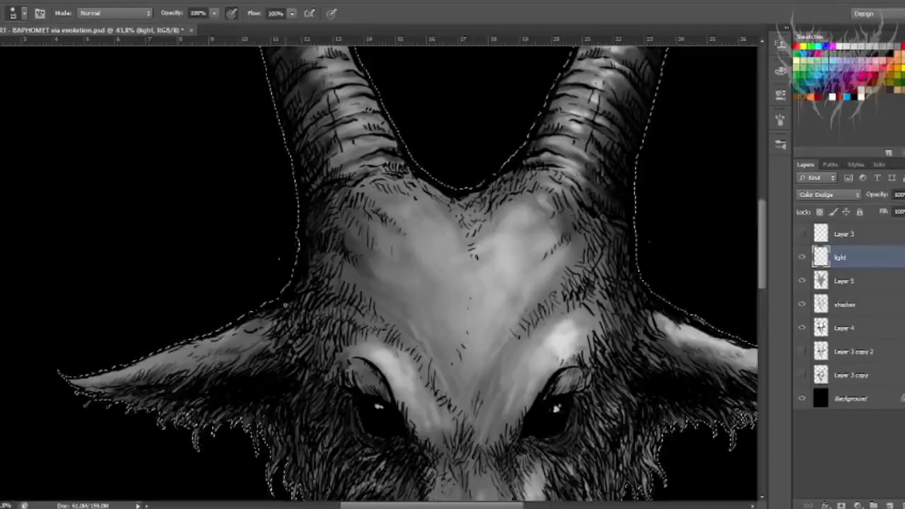
- Highlight the upper edge of the left-hand ear and the lower forehead above the left-hand brow
mouse_move(246, 341)
mouse_down()
mouse_move(187, 347)
mouse_move(131, 368)
mouse_move(234, 338)
mouse_move(181, 347)
mouse_up()
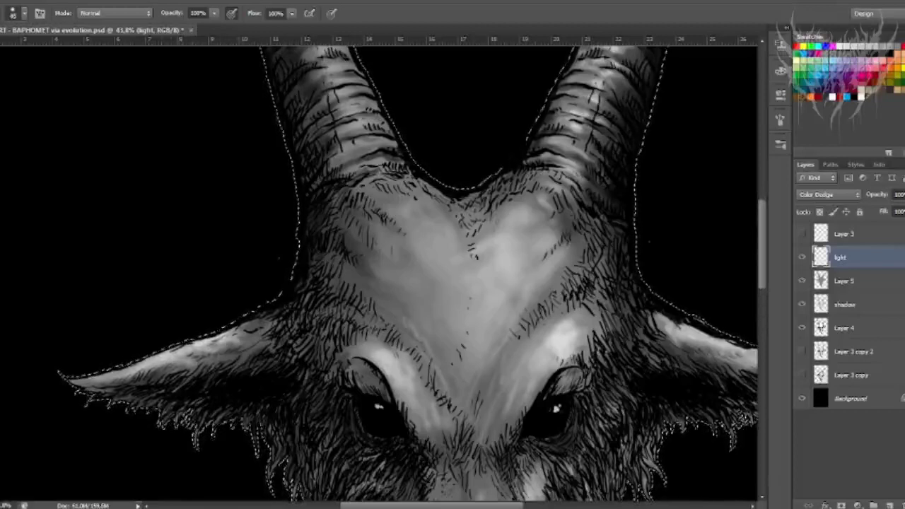
drag(433, 355, 410, 312)
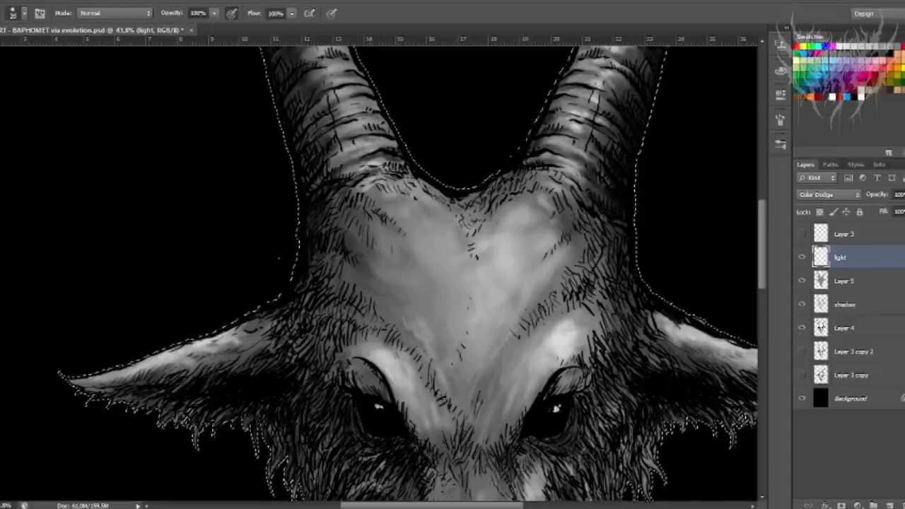
scroll(429, 215, down, 3)
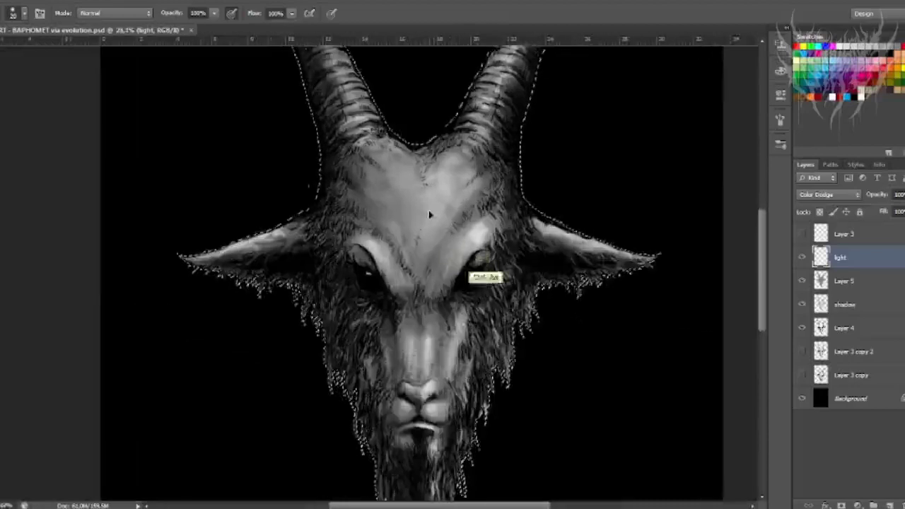
scroll(429, 215, up, 1)
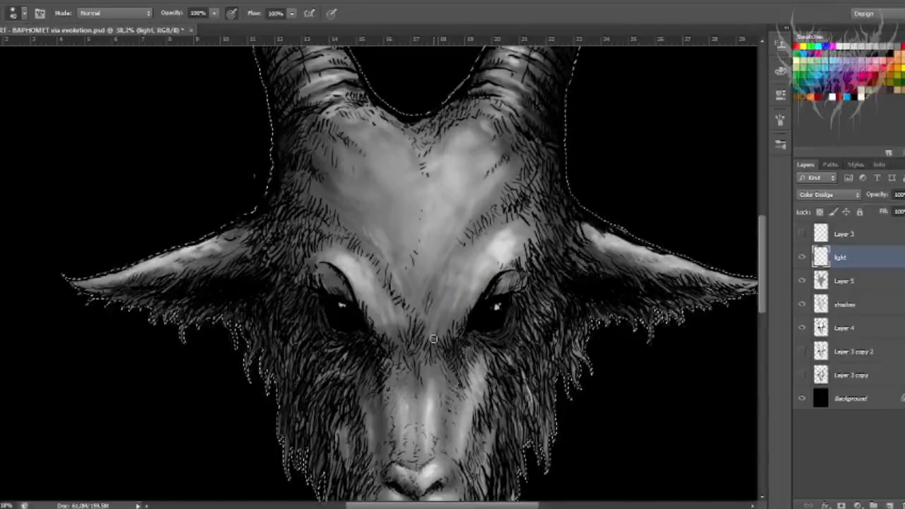
scroll(433, 339, up, 3)
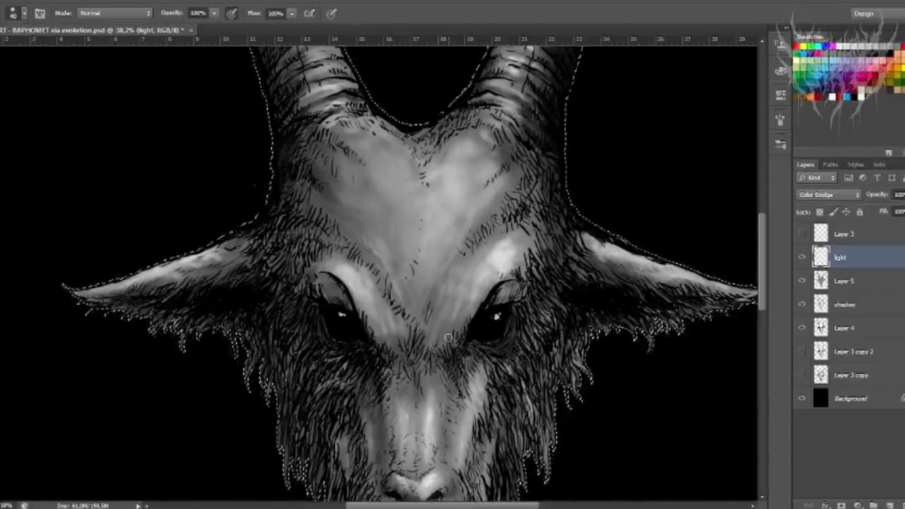
- With a smaller brush, paint highlights on the lower and middle ridges of the left-hand horn
scroll(439, 164, up, 3)
scroll(488, 127, up, 4)
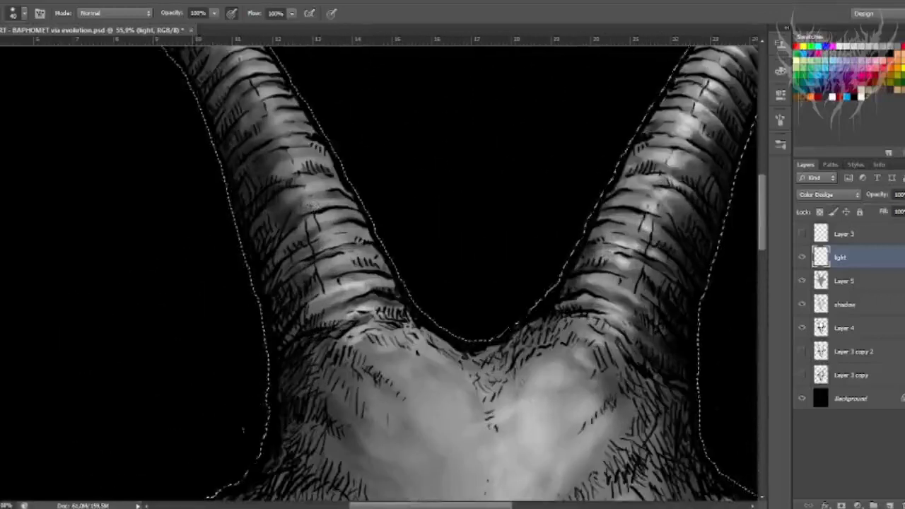
key(bracketleft)
key(bracketleft)
key(bracketleft)
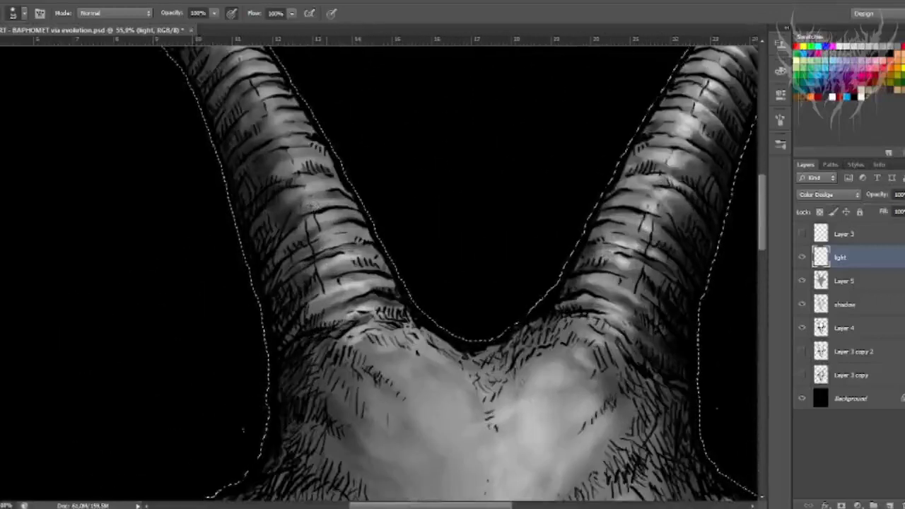
drag(344, 229, 302, 242)
drag(338, 216, 308, 224)
drag(330, 205, 288, 220)
drag(314, 184, 332, 183)
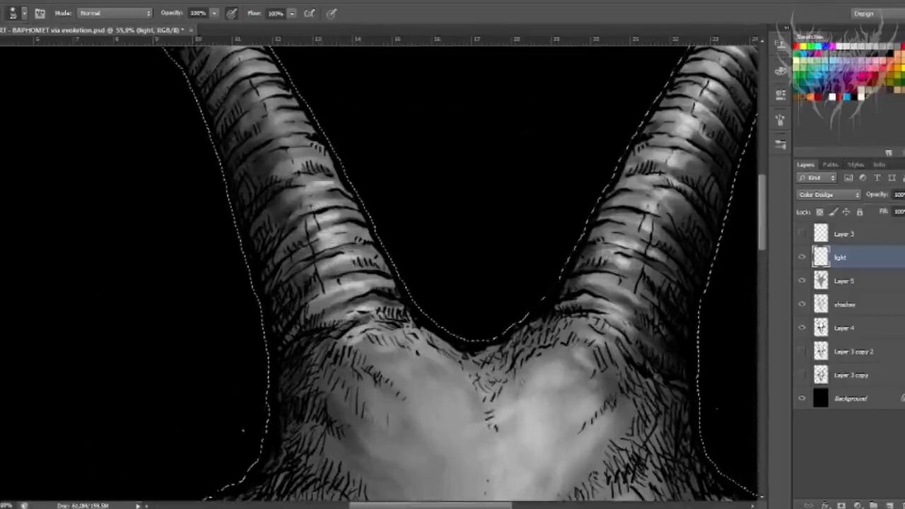
- Continue the highlights up the left-hand horn's ridges and around its bend toward the tip
mouse_move(282, 164)
mouse_down()
mouse_move(265, 151)
mouse_move(249, 130)
mouse_move(267, 97)
mouse_up()
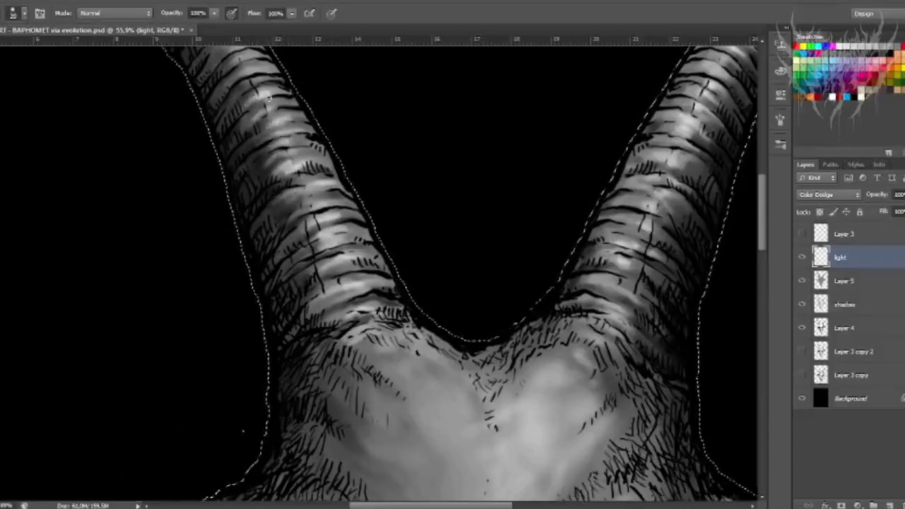
drag(176, 49, 295, 105)
drag(289, 66, 292, 94)
scroll(291, 94, up, 3)
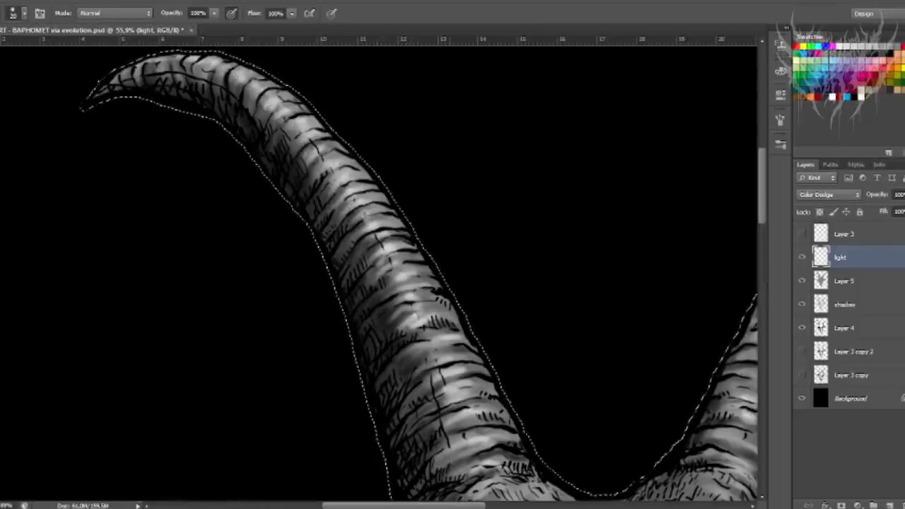
- Brighten the ridges near the base of the left-hand horn
mouse_move(431, 392)
mouse_down()
mouse_move(439, 383)
mouse_move(461, 423)
mouse_up()
mouse_move(428, 436)
mouse_down()
mouse_move(449, 425)
mouse_move(471, 440)
mouse_up()
drag(445, 457, 470, 448)
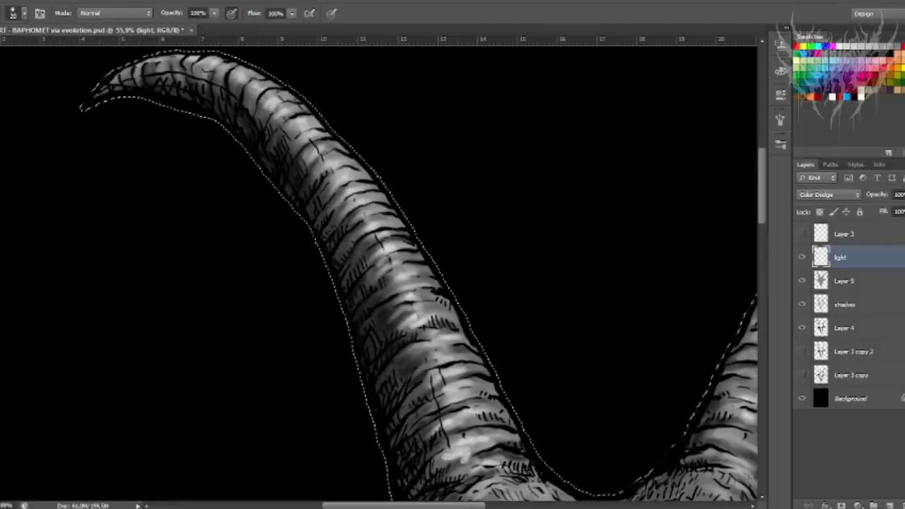
- Highlight the top edge of the forehead from below the left-hand horn to the dip between the horns
scroll(484, 325, down, 3)
scroll(474, 333, down, 1)
scroll(467, 339, right, 2)
scroll(456, 343, up, 3)
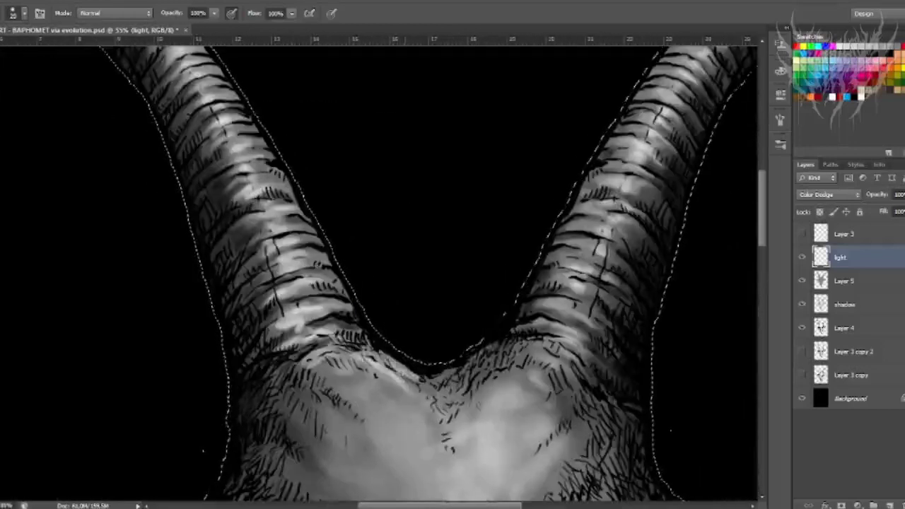
mouse_move(399, 361)
mouse_down()
mouse_move(375, 378)
mouse_move(404, 399)
mouse_up()
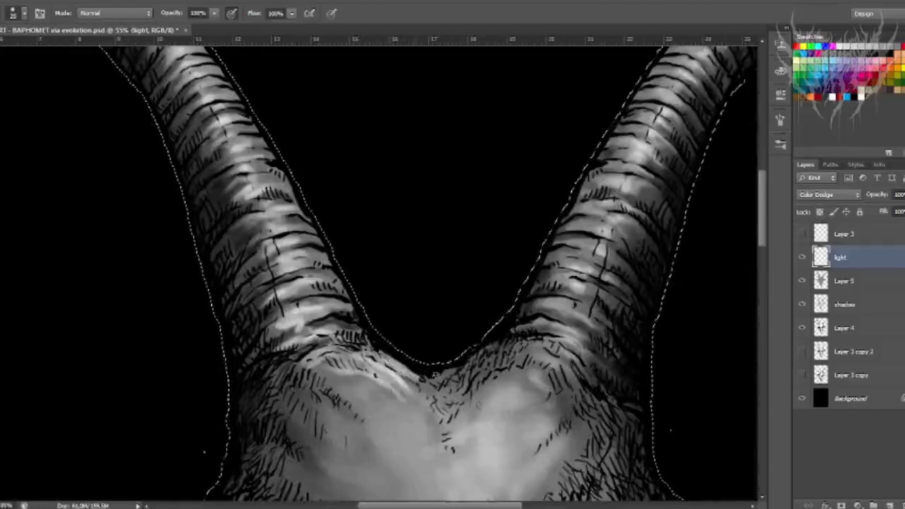
key(bracketleft)
drag(454, 371, 431, 379)
drag(364, 356, 381, 365)
drag(327, 353, 305, 359)
- Intensify the highlights on the lowest three ridges of the left-hand horn
drag(314, 314, 286, 321)
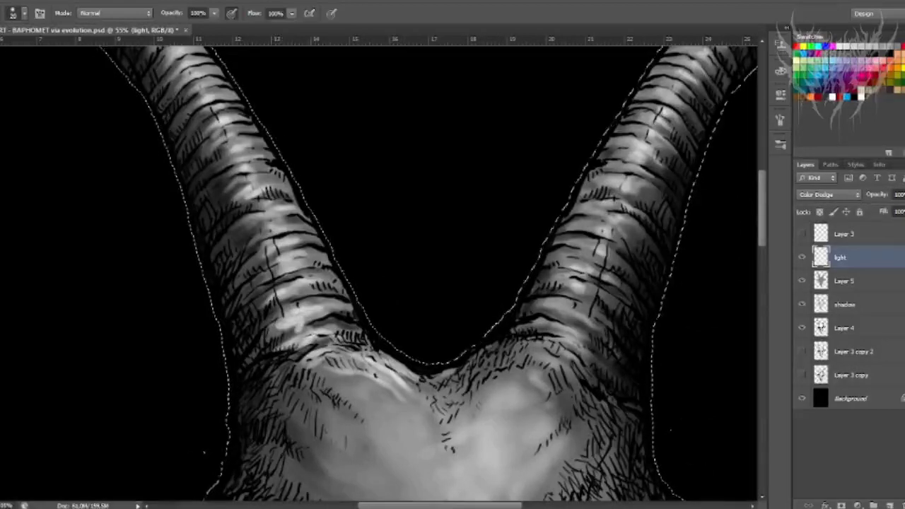
drag(307, 286, 278, 302)
drag(302, 270, 281, 276)
- With a slightly larger brush, highlight the fur and upper forehead around the base of the right-hand horn
key(bracketright)
scroll(408, 190, down, 3)
scroll(408, 189, down, 3)
scroll(408, 189, right, 1)
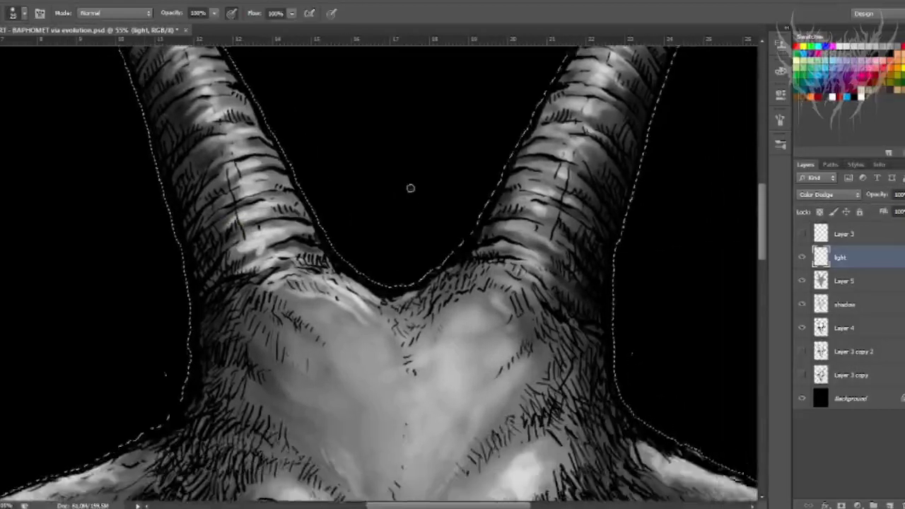
drag(515, 179, 533, 191)
drag(500, 184, 519, 212)
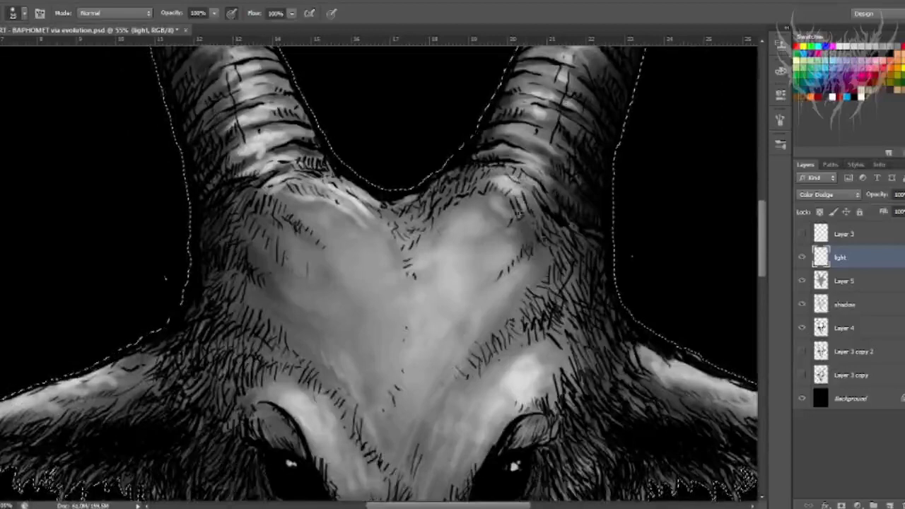
drag(597, 241, 565, 221)
- With a small brush, add light strands to the fur on the right-hand cheek and beside the mouth
scroll(613, 302, down, 5)
scroll(580, 306, down, 5)
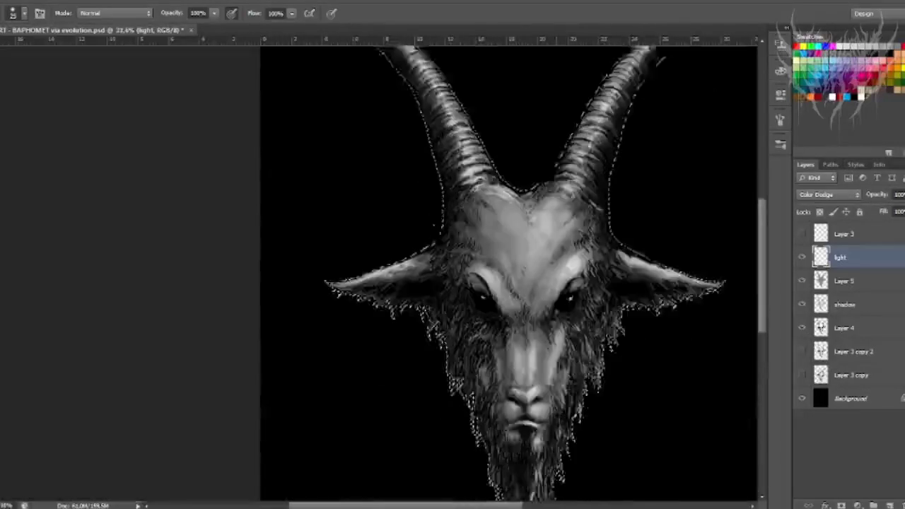
scroll(580, 306, right, 1)
scroll(580, 306, up, 5)
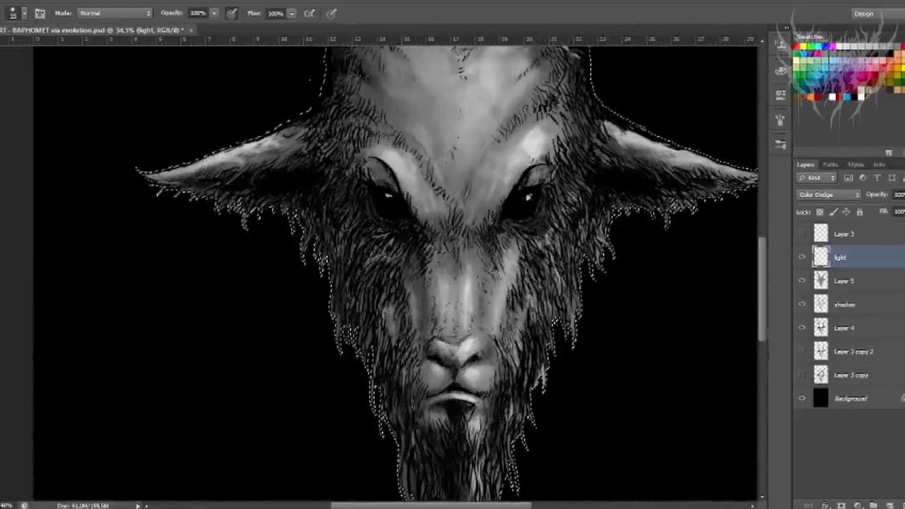
drag(547, 342, 539, 378)
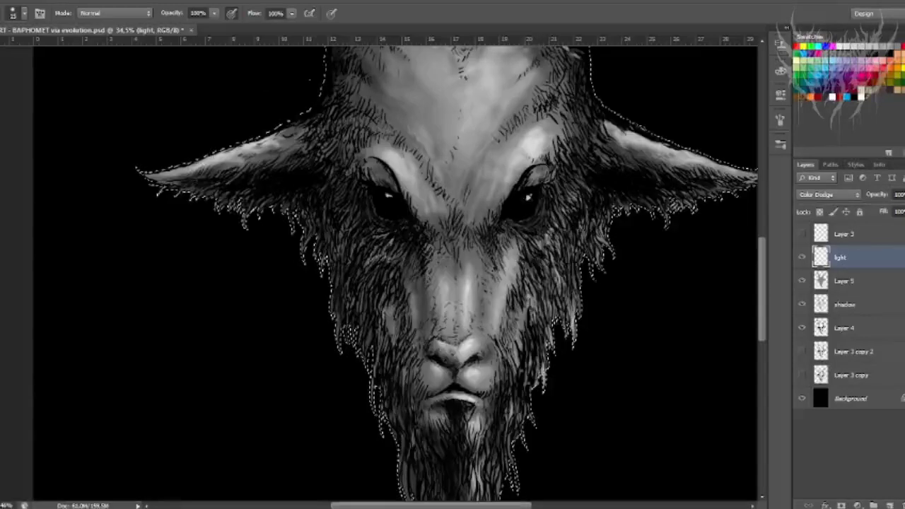
drag(498, 349, 508, 384)
- Paint light strands along the beard from below the chin down to its tip
drag(763, 278, 763, 306)
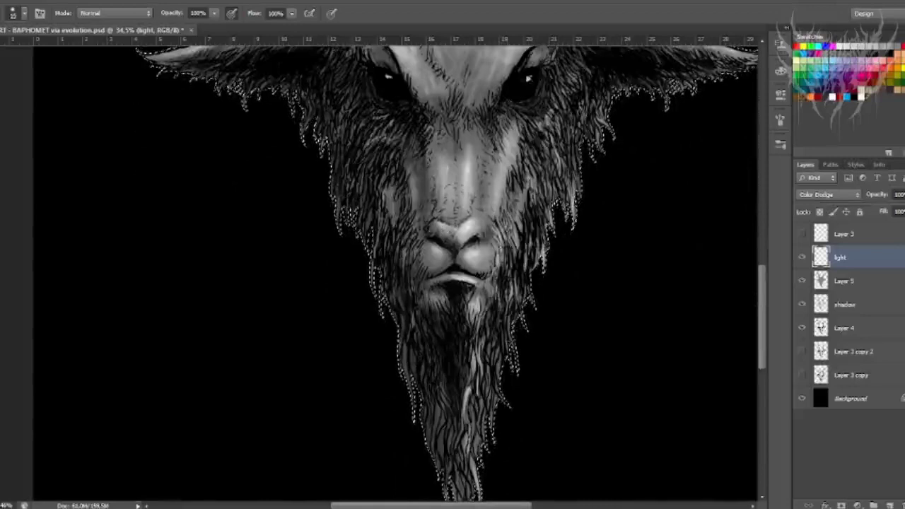
drag(474, 408, 480, 446)
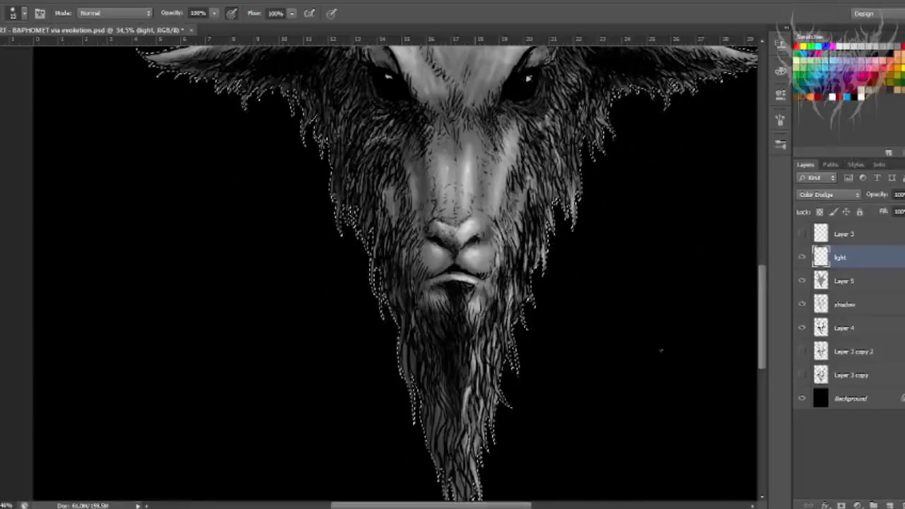
drag(761, 300, 761, 323)
drag(463, 364, 465, 406)
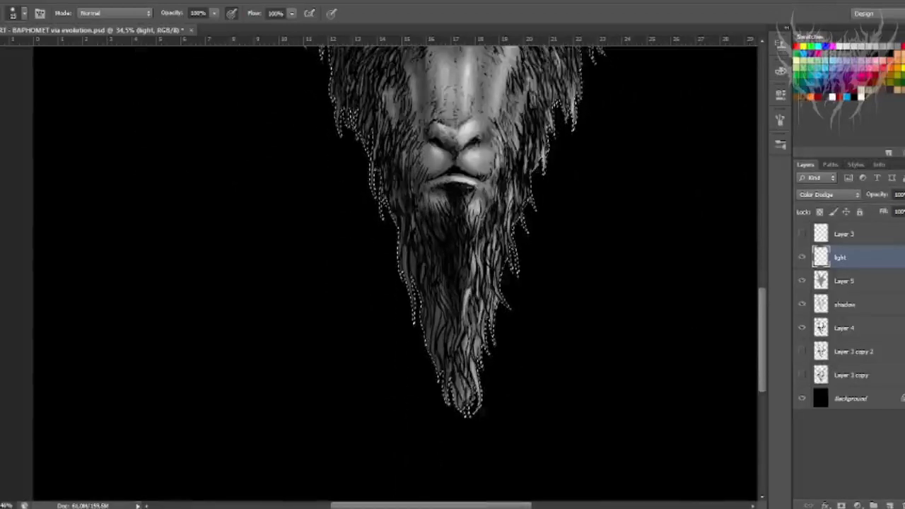
- With a larger brush, brighten the centre of the forehead down to between the eyes and save the document
drag(764, 290, 764, 244)
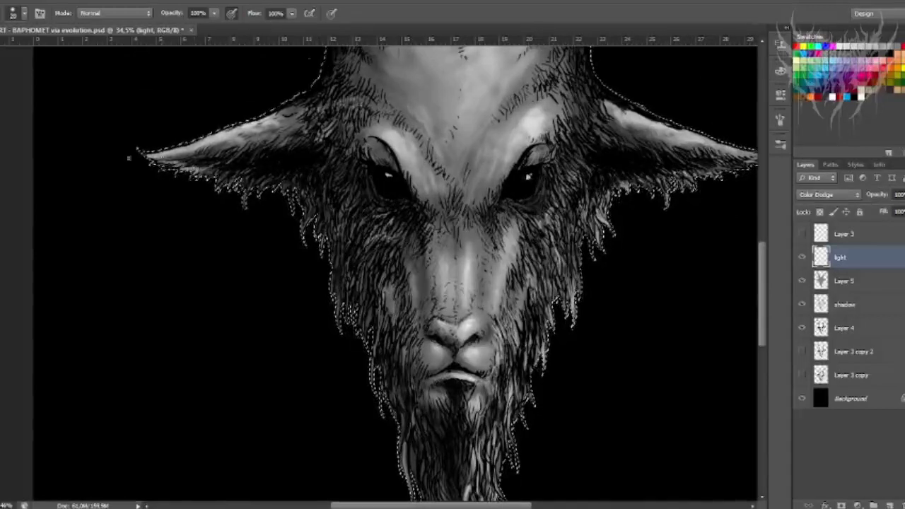
scroll(292, 187, up, 3)
scroll(293, 183, down, 5)
scroll(387, 220, up, 5)
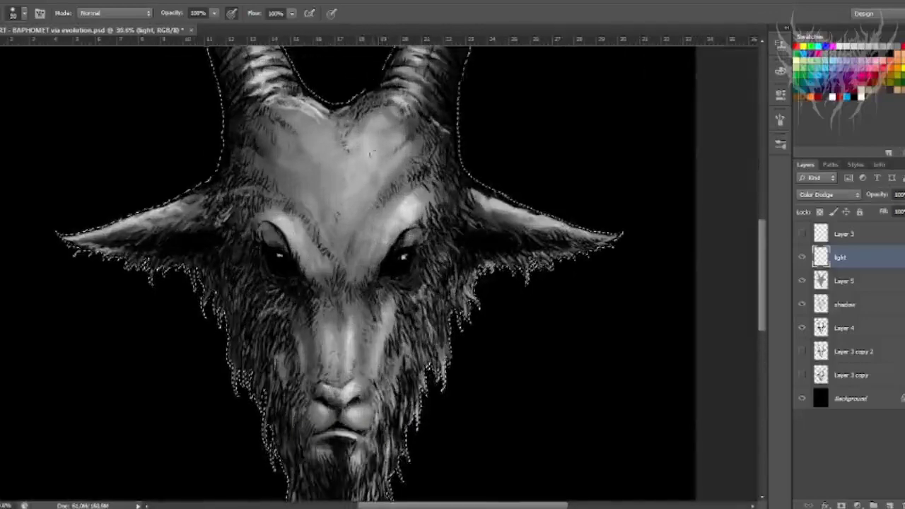
drag(391, 138, 365, 148)
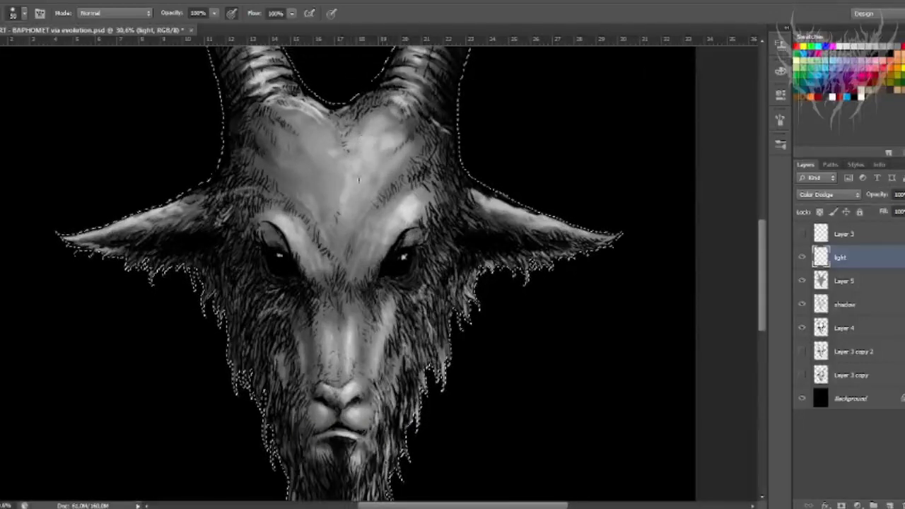
mouse_move(344, 215)
mouse_down()
mouse_move(347, 185)
mouse_move(342, 268)
mouse_up()
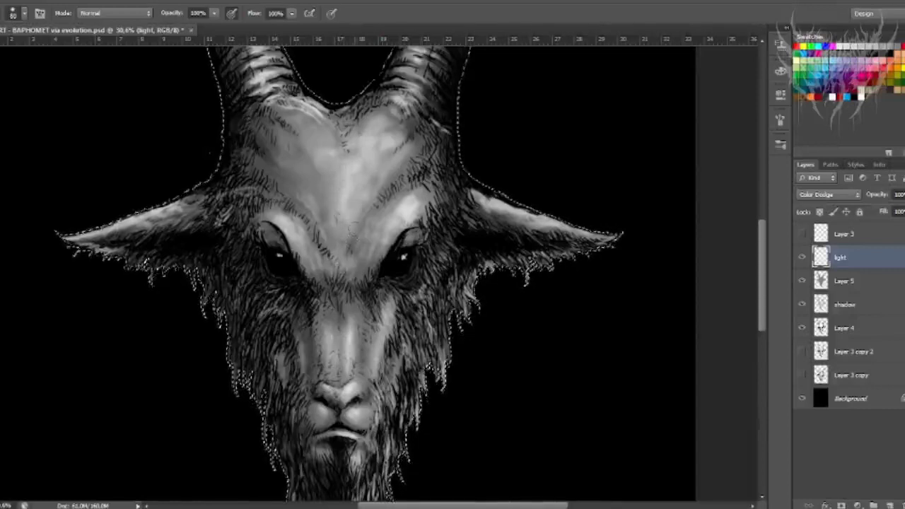
scroll(374, 244, up, 3)
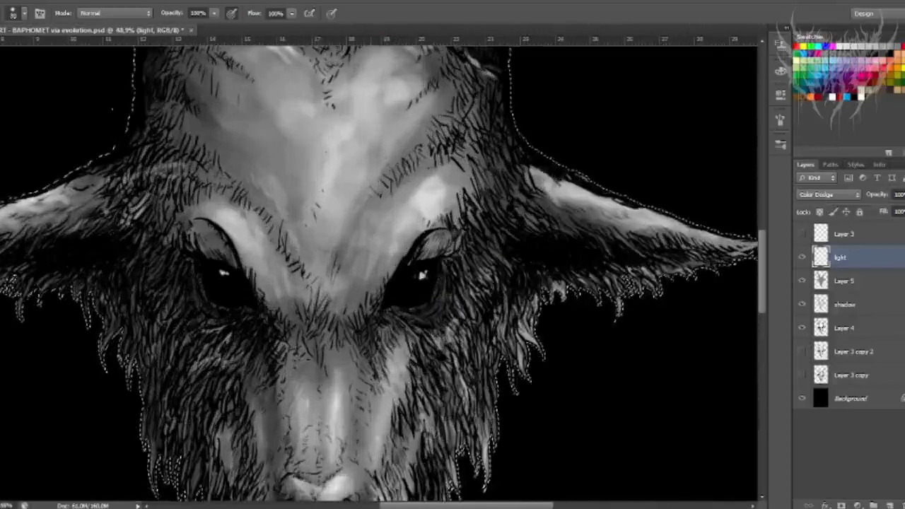
scroll(283, 163, down, 3)
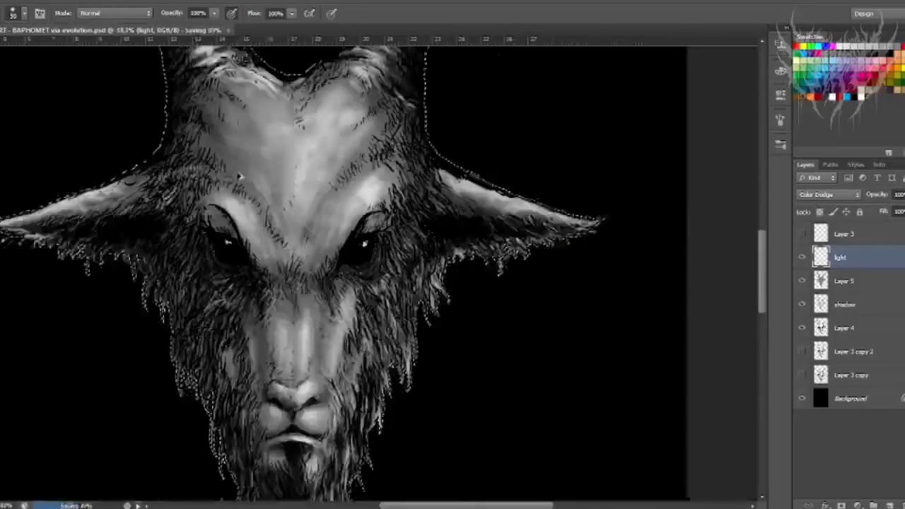
- Create a new layer above the light layer and name it color
scroll(313, 188, down, 1)
scroll(313, 188, up, 2)
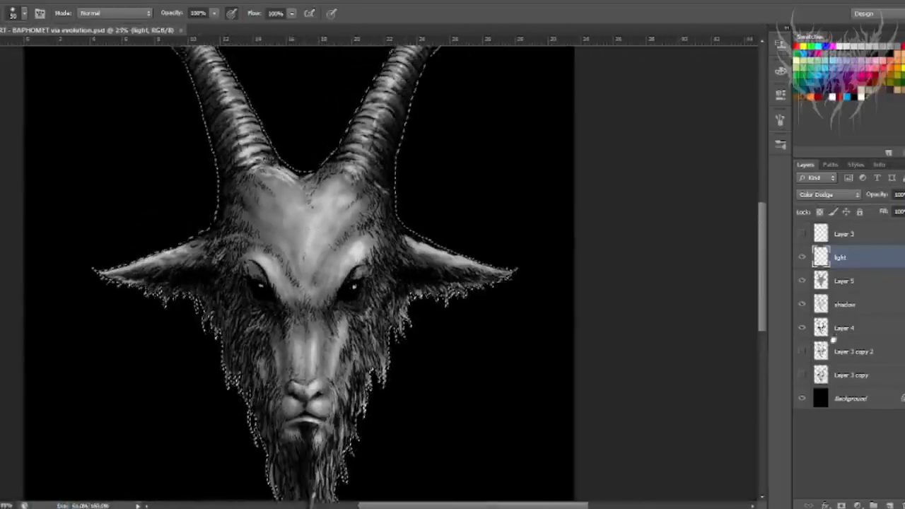
click(877, 506)
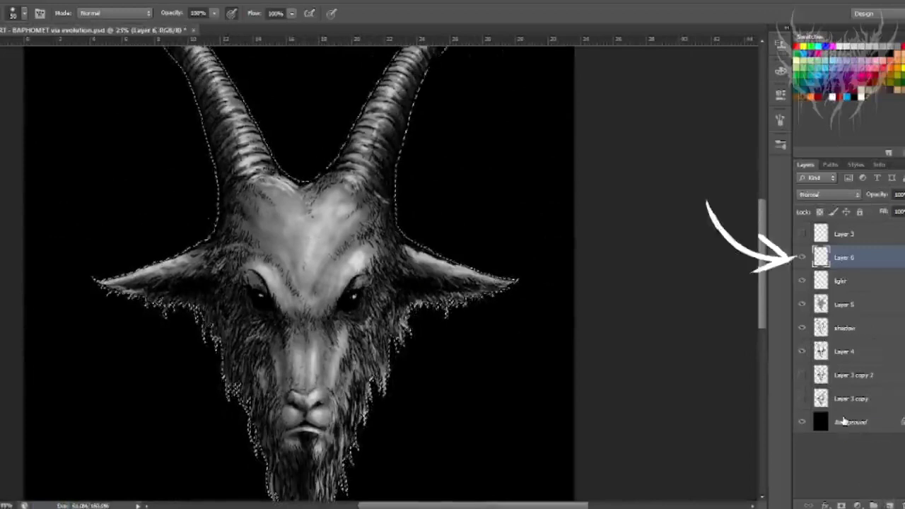
double_click(846, 258)
text(color)
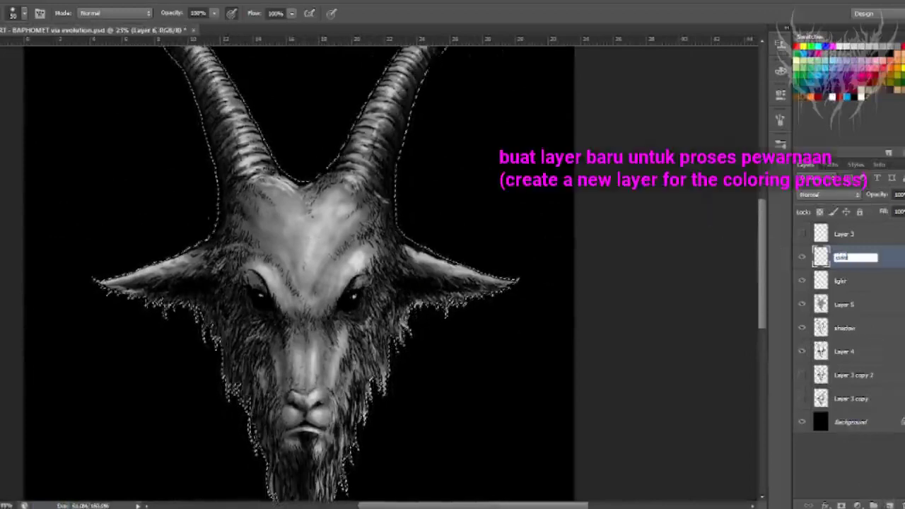
key(Return)
- Fill the selected goat head with tan on the color layer using the Paint Bucket tool
key(v)
scroll(84, 132, up, 1)
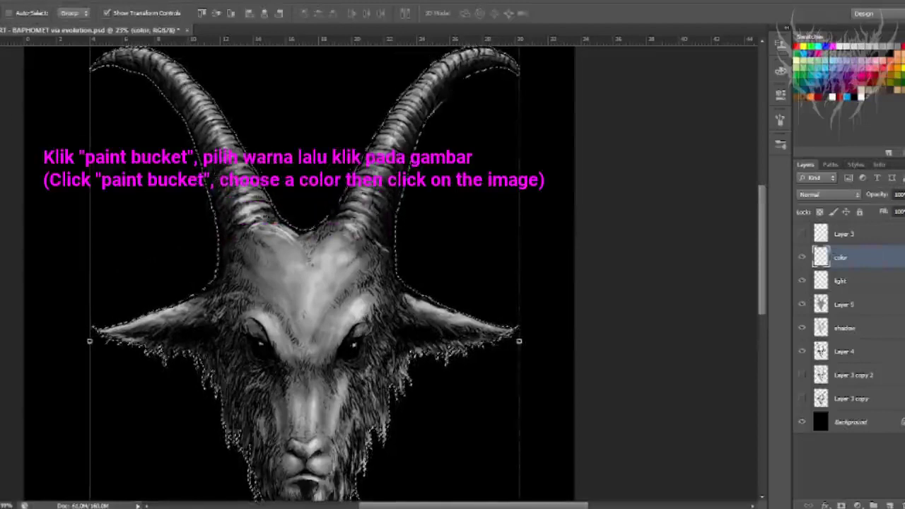
click(1, 221)
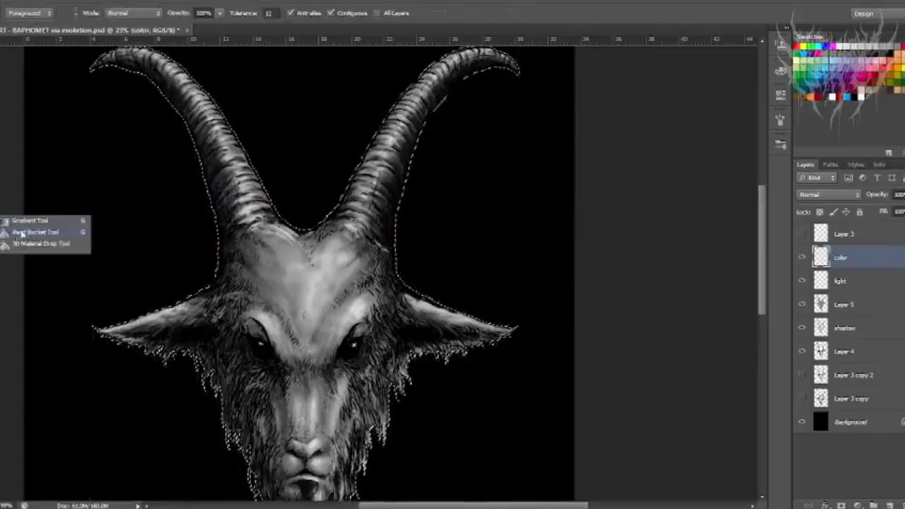
click(22, 233)
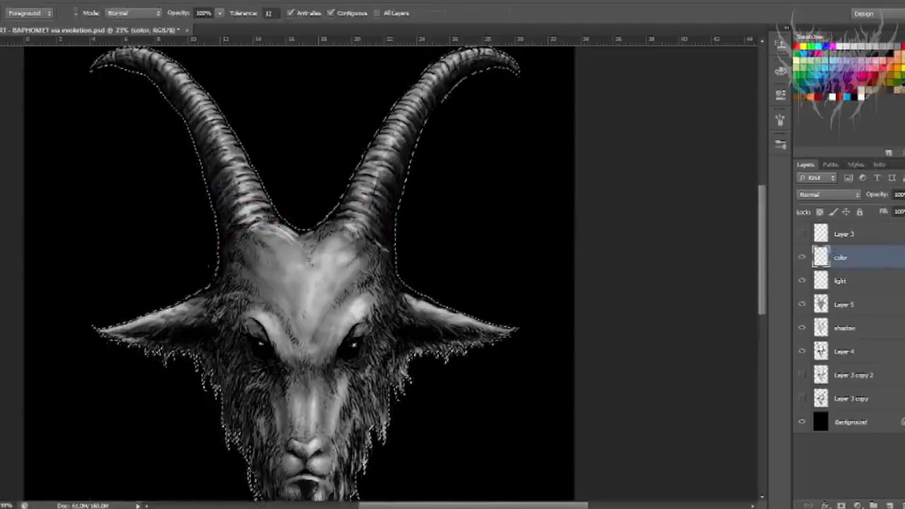
click(406, 142)
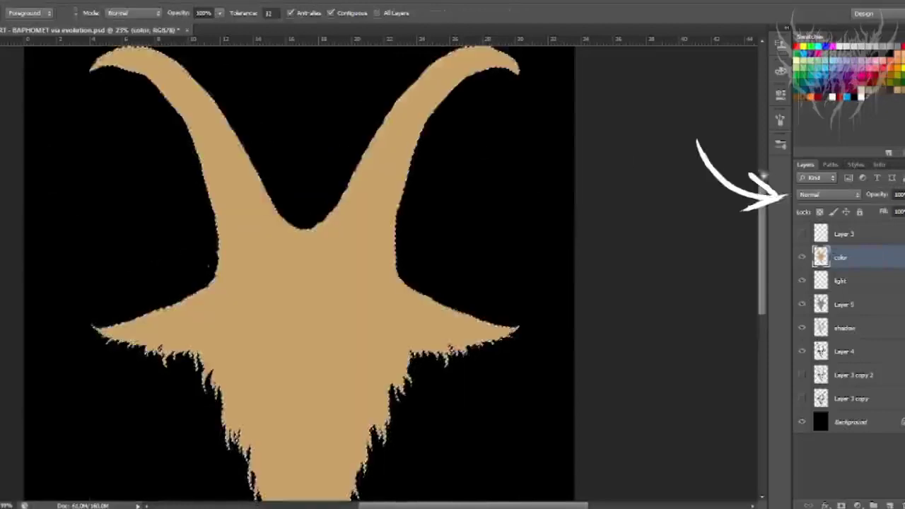
- Set the color layer's blending mode to Multiply and save the document
click(820, 195)
click(807, 246)
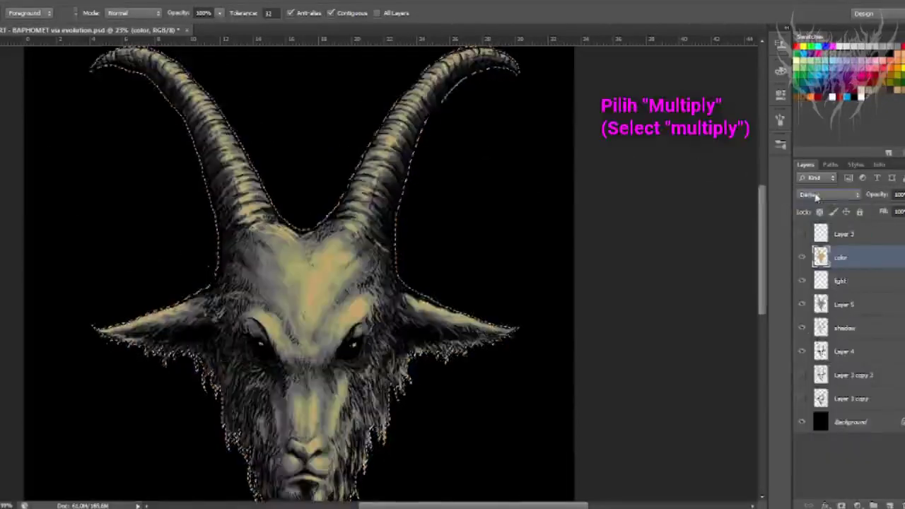
scroll(816, 196, up, 1)
scroll(816, 197, down, 1)
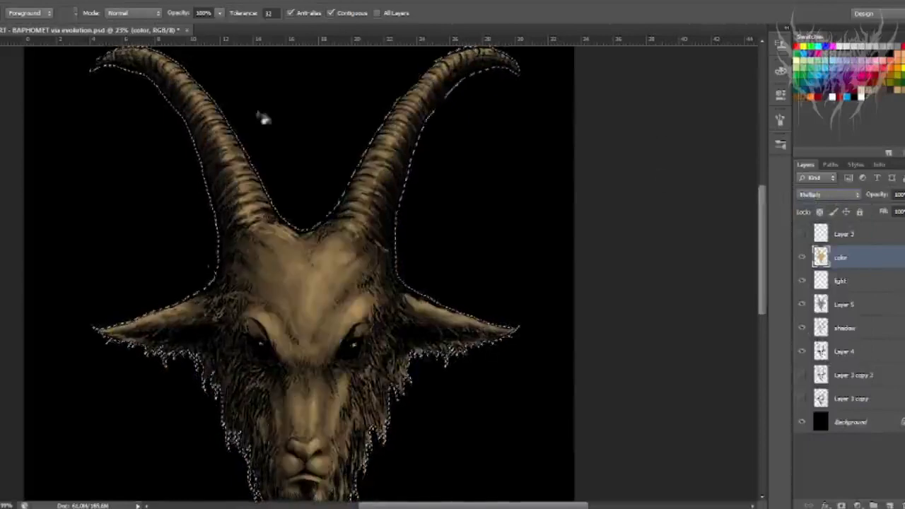
key(v)
scroll(309, 155, down, 3)
scroll(309, 155, down, 2)
scroll(308, 155, up, 4)
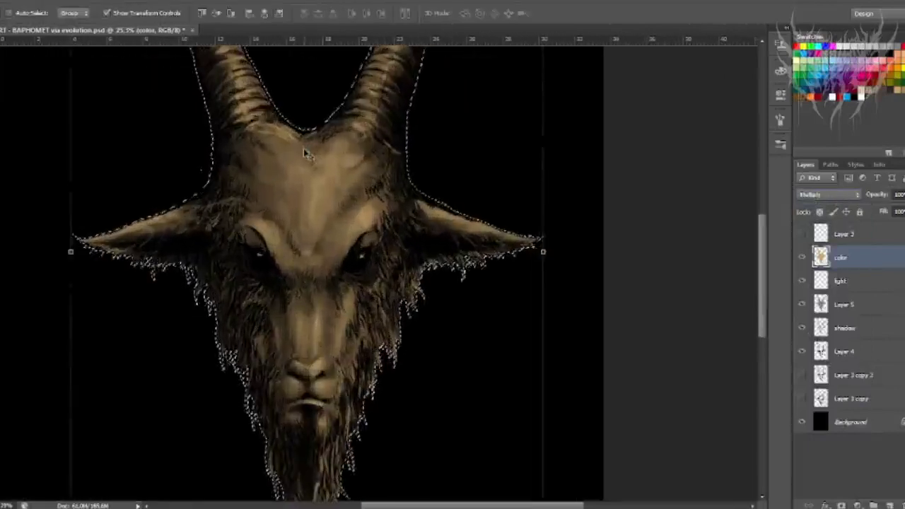
scroll(354, 177, up, 1)
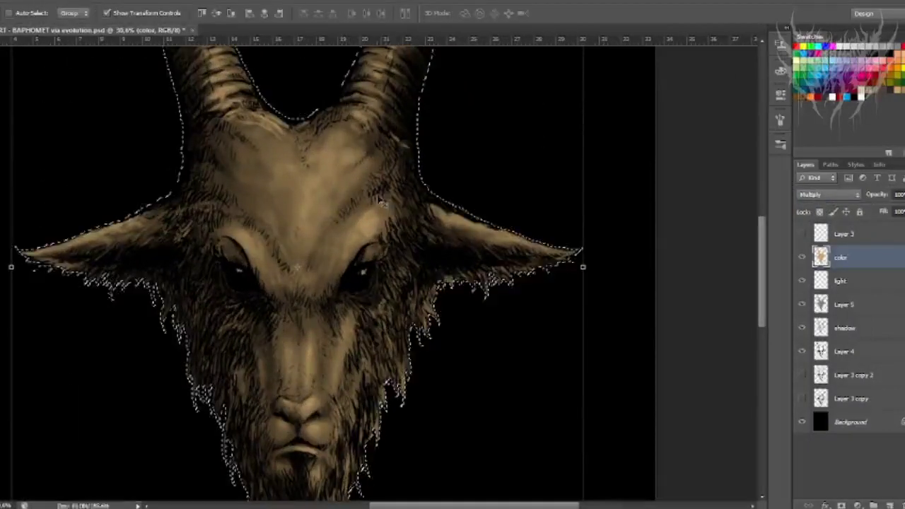
key(ctrl+s)
- Create a new layer above the color layer and name it light 2
click(891, 505)
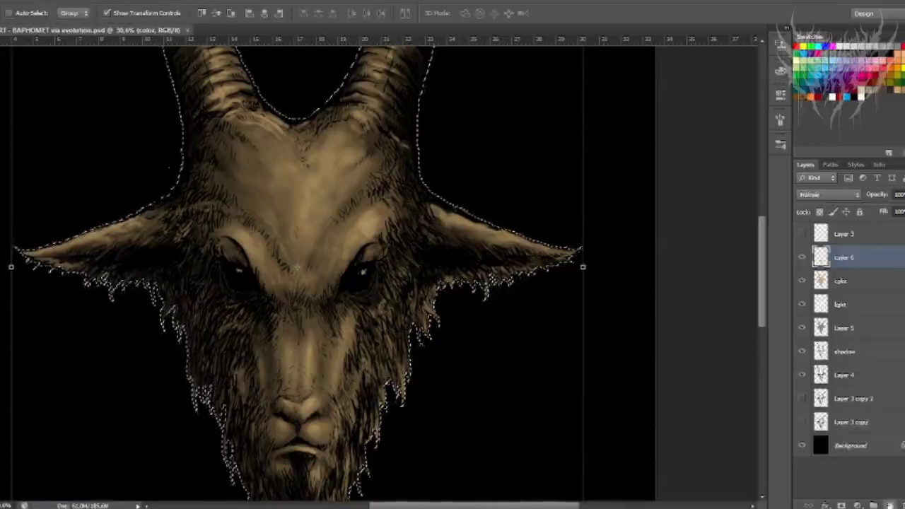
double_click(844, 259)
text(light)
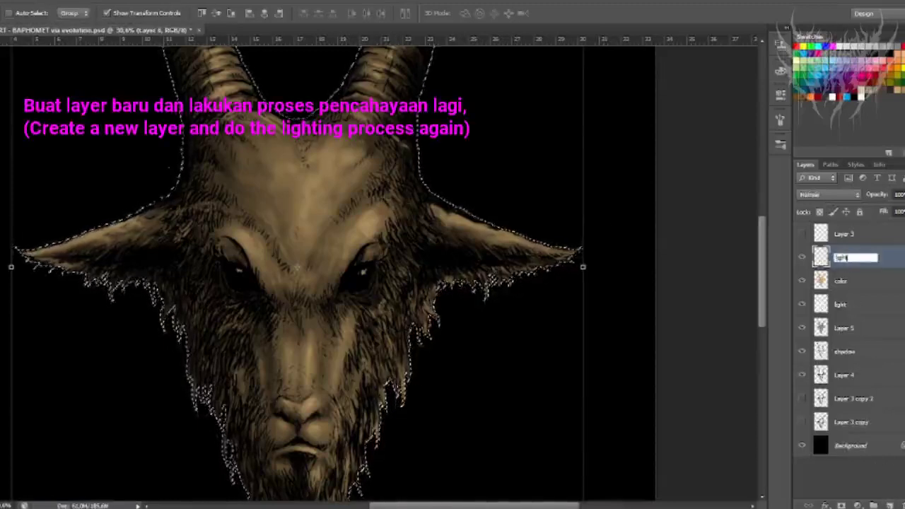
text( 2)
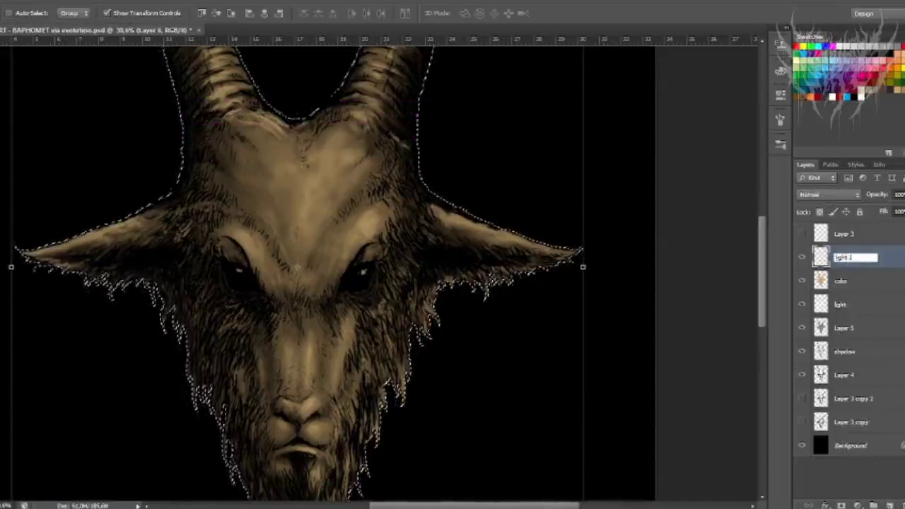
key(Return)
- Brush a first highlight on the upper forehead and set the light 2 layer's blending mode to Overlay
key(b)
scroll(169, 164, up, 1)
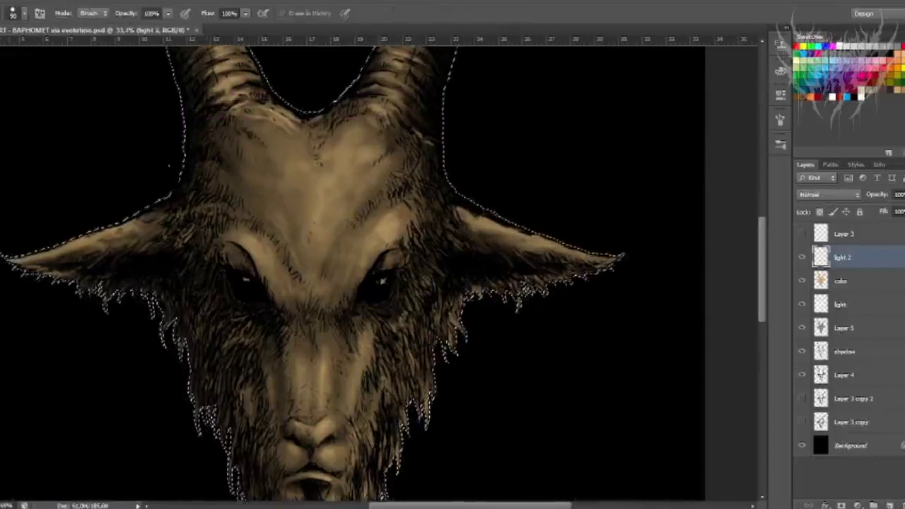
scroll(400, 177, up, 1)
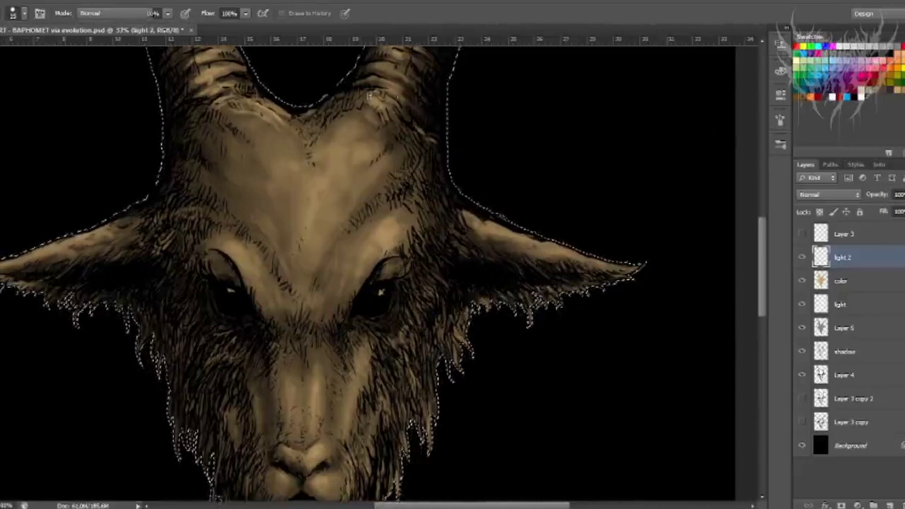
key(b)
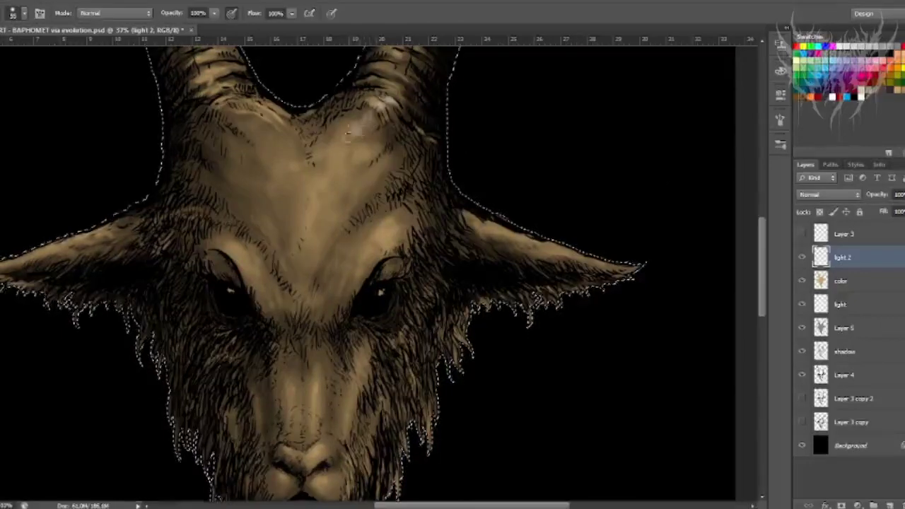
click(815, 198)
scroll(815, 198, down, 1)
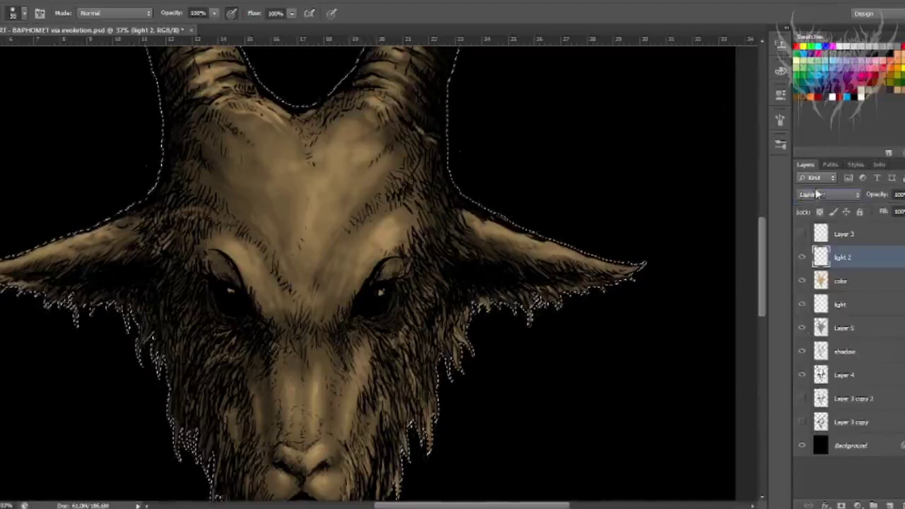
scroll(813, 189, down, 7)
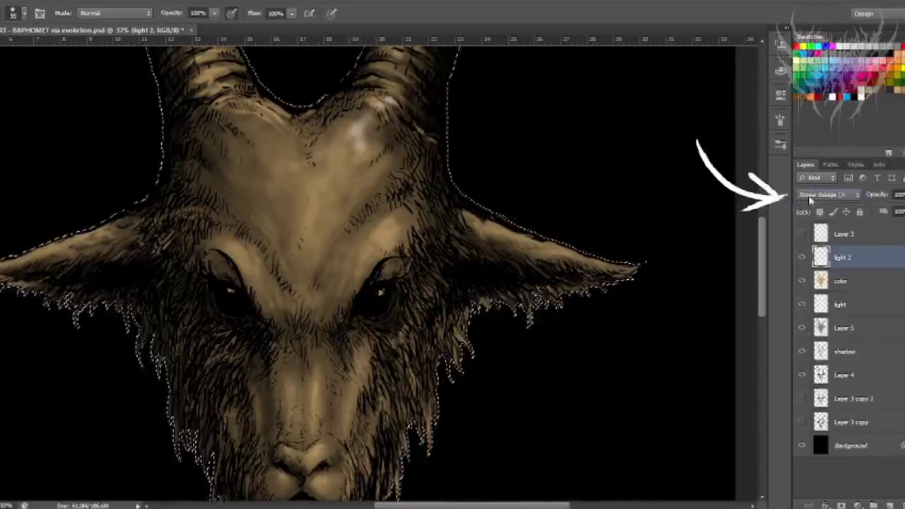
scroll(811, 200, down, 3)
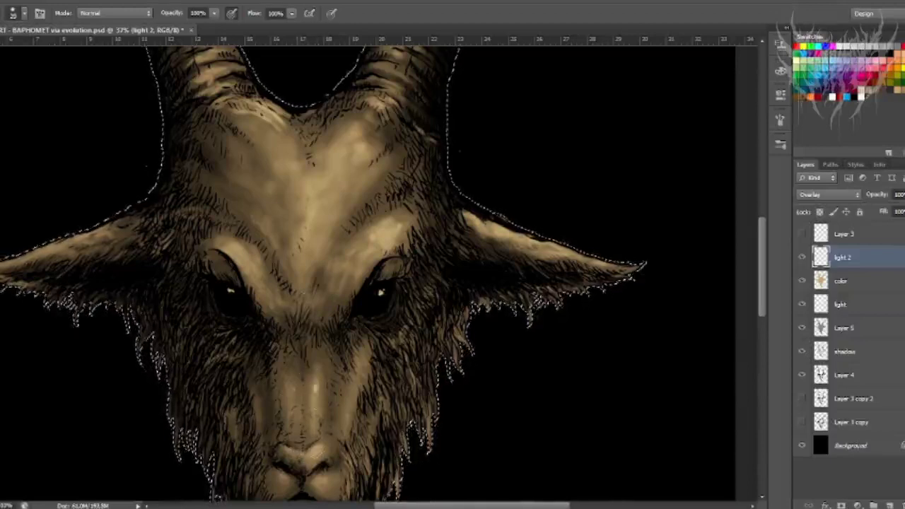
- Paint narrow highlights down the bridge of the nose and on the tip of the nose
drag(314, 385, 314, 415)
drag(295, 386, 295, 394)
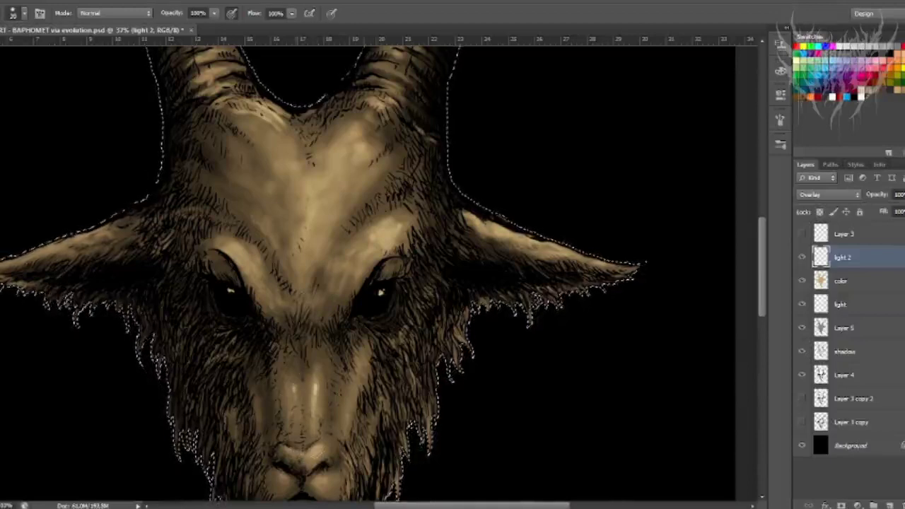
drag(311, 448, 319, 455)
- Enlarge the brush and brighten both sides of the upper forehead below the horns
key(bracketright)
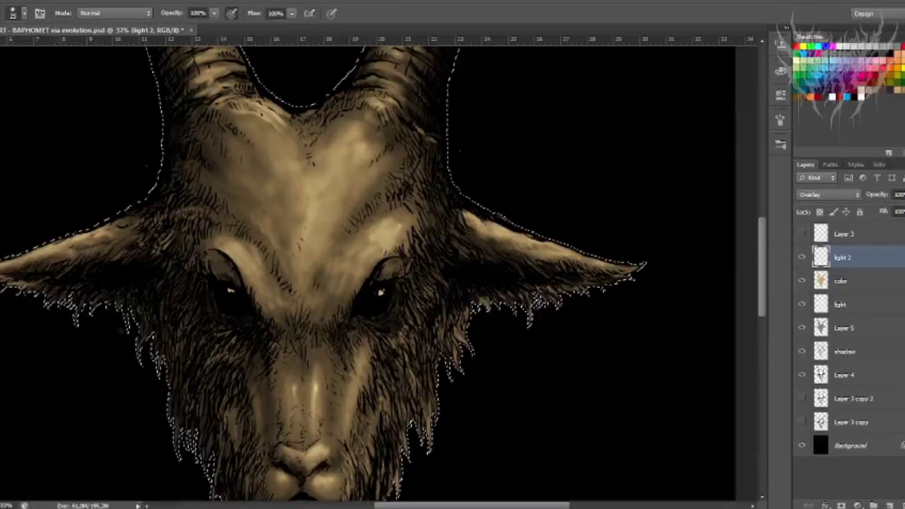
key(bracketright)
key(bracketright)
key(bracketright)
key(bracketright)
drag(541, 506, 521, 506)
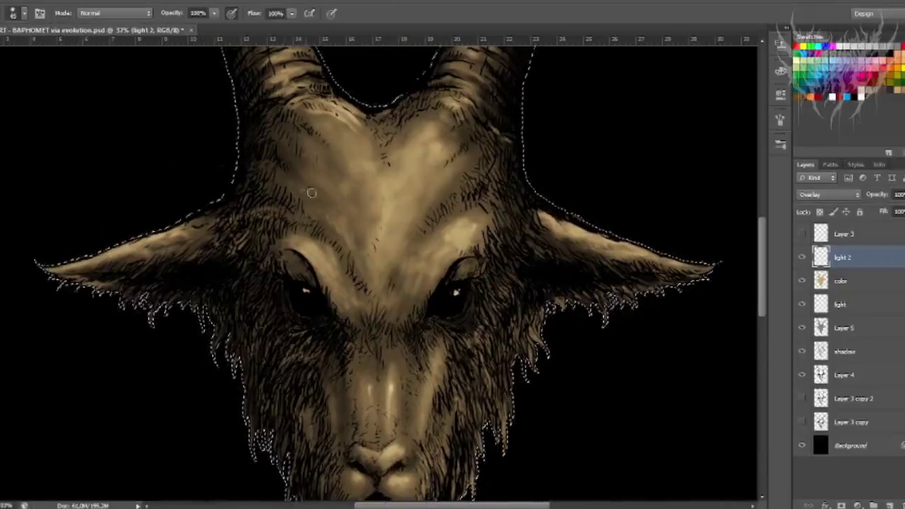
drag(335, 148, 313, 124)
drag(413, 126, 424, 117)
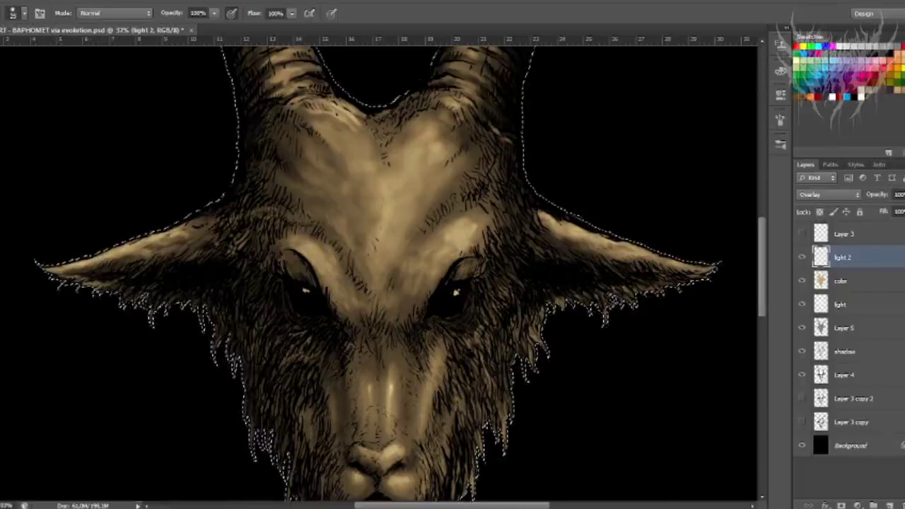
- Paint highlights along both horns between their bases and their curved tips
scroll(720, 280, down, 3)
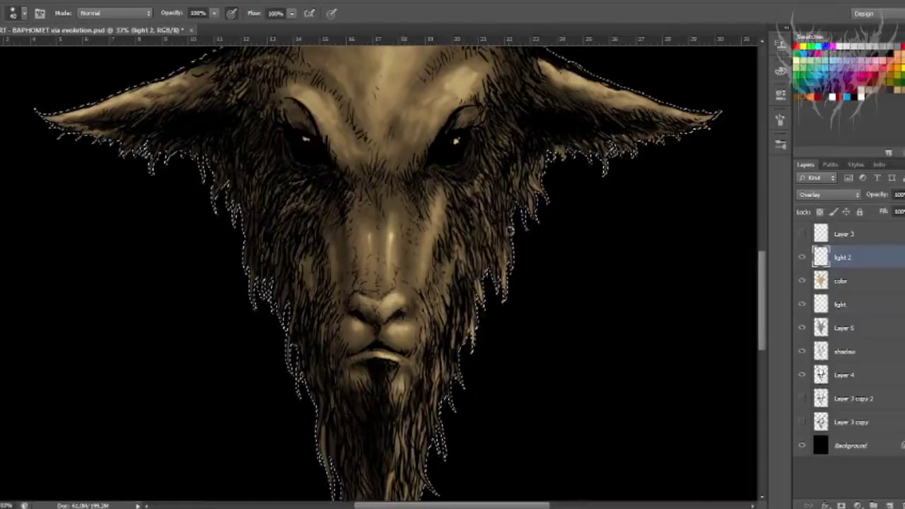
drag(763, 270, 764, 175)
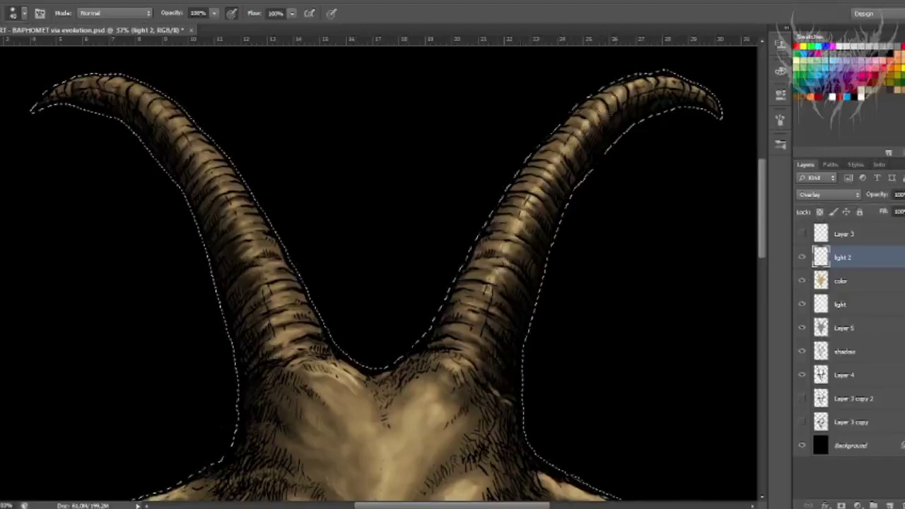
mouse_move(454, 362)
mouse_down()
mouse_move(531, 179)
mouse_move(606, 95)
mouse_up()
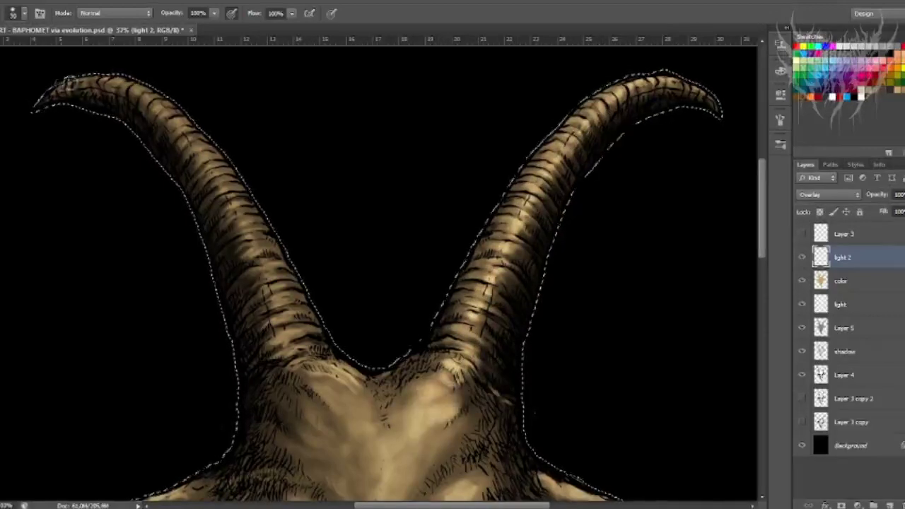
mouse_move(69, 83)
mouse_down()
mouse_move(117, 81)
mouse_move(173, 121)
mouse_move(218, 169)
mouse_up()
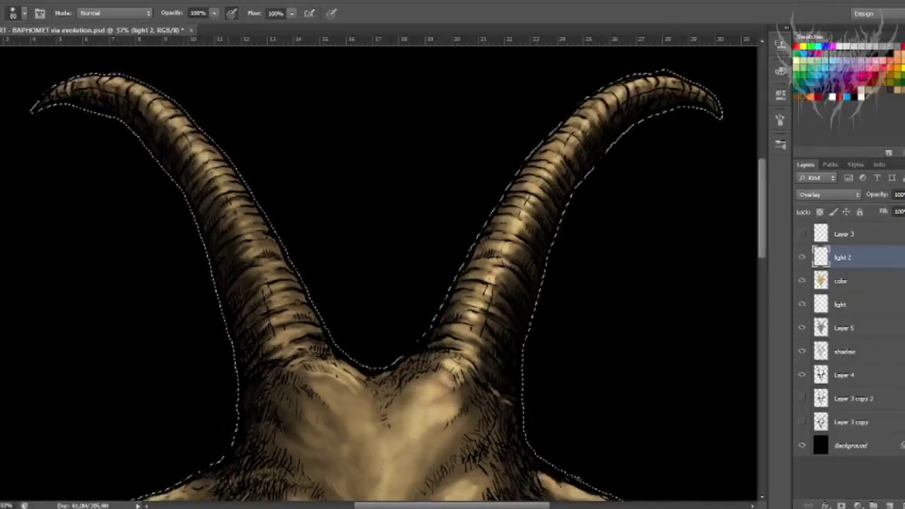
mouse_move(286, 329)
mouse_down()
mouse_move(289, 348)
mouse_move(262, 242)
mouse_up()
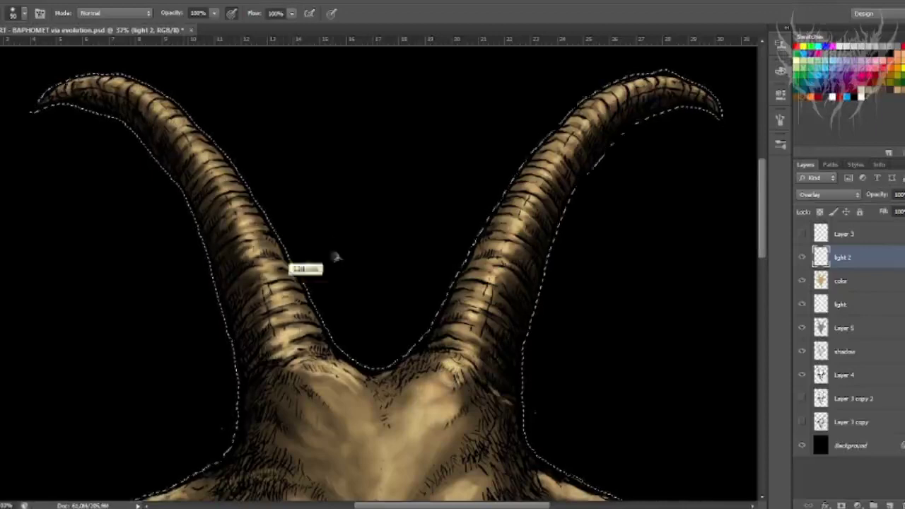
drag(335, 257, 283, 258)
- Save the highlighted artwork and deselect the goat head outline
scroll(381, 258, up, 2)
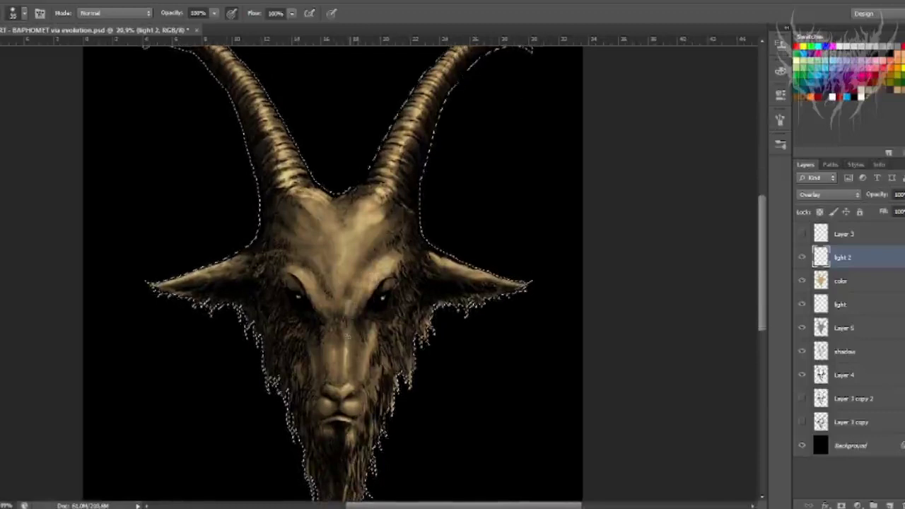
scroll(329, 333, down, 4)
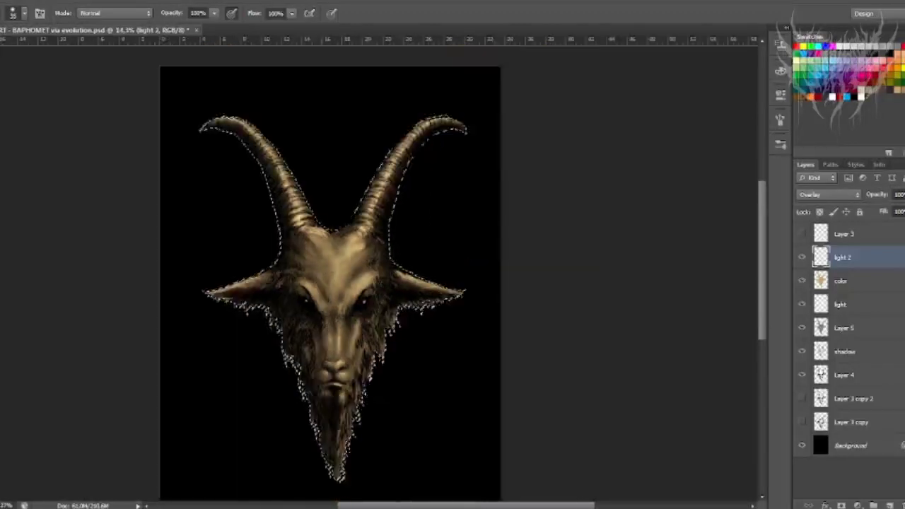
scroll(325, 318, down, 3)
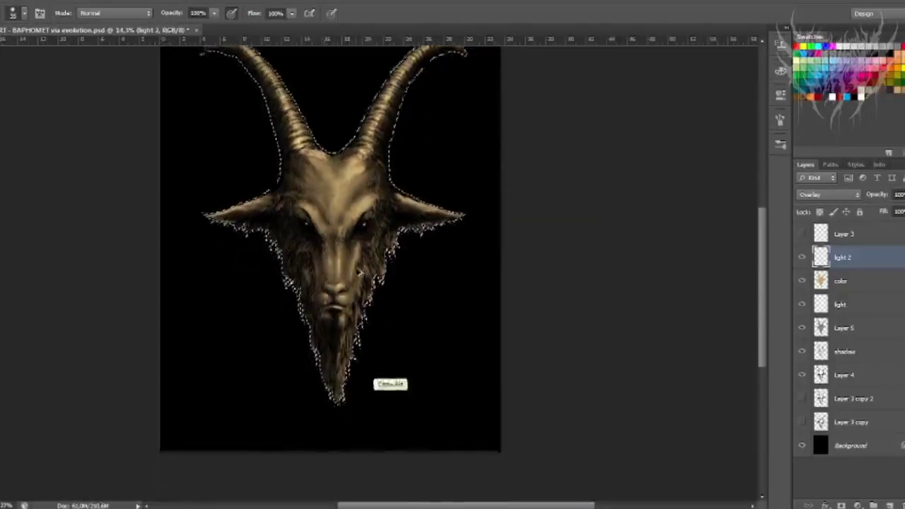
scroll(368, 354, up, 3)
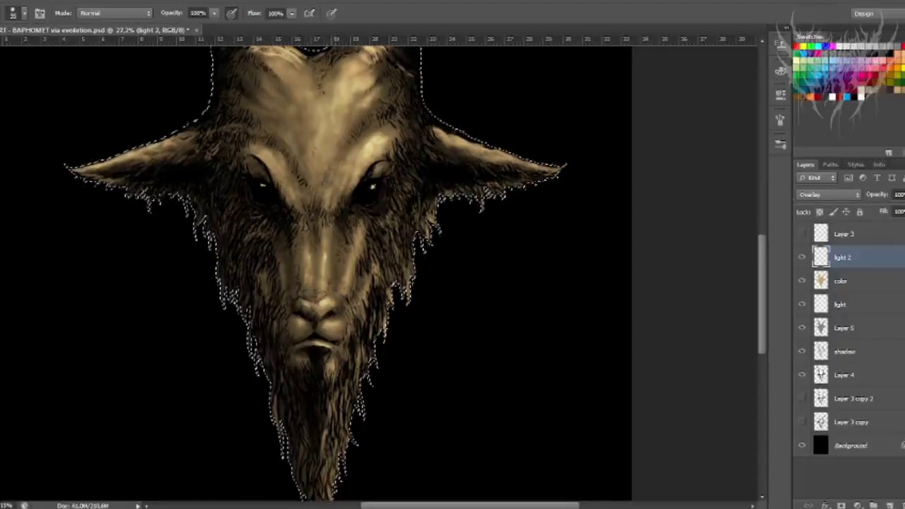
scroll(407, 151, down, 3)
scroll(407, 151, down, 1)
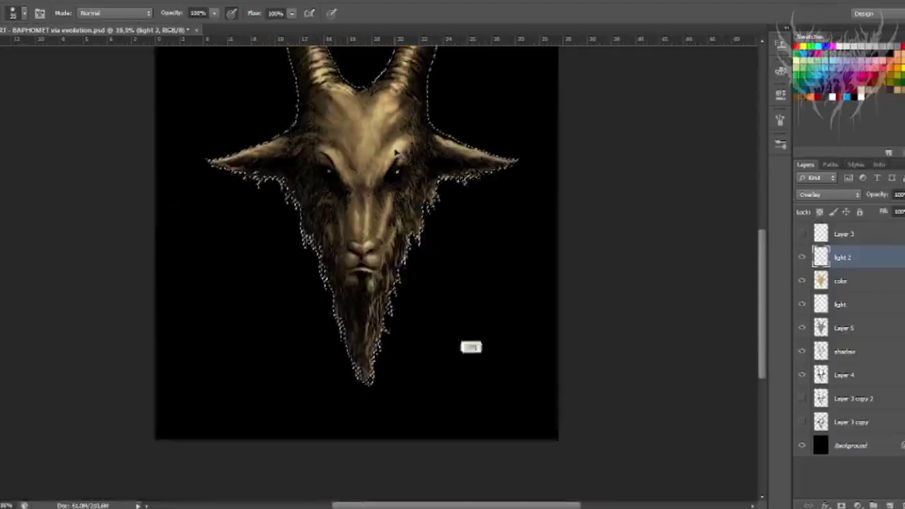
scroll(396, 155, right, 1)
key(ctrl+s)
scroll(376, 149, up, 3)
key(ctrl+0)
scroll(374, 147, up, 1)
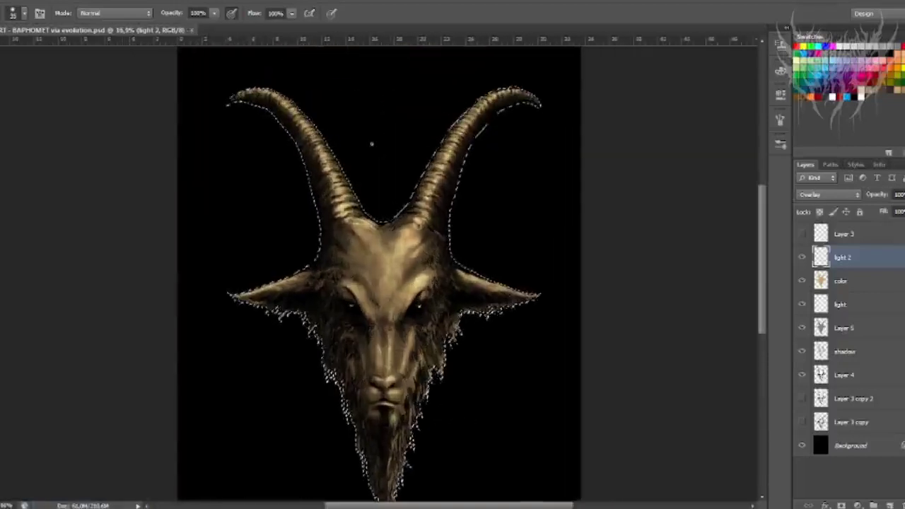
key(w)
key(ctrl+d)
scroll(335, 140, right, 2)
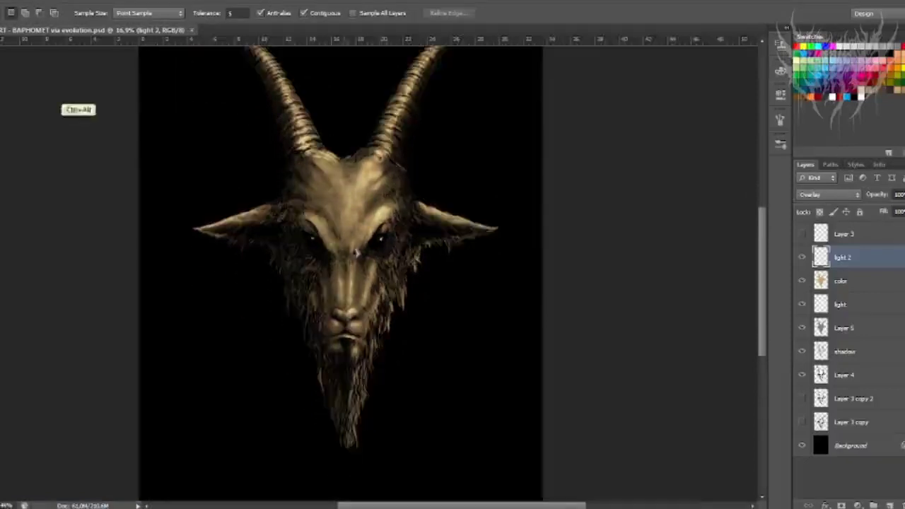
- Load the goat head selection from Layer 4 and brush light onto the fur beneath the left-hand ear
scroll(244, 261, up, 3)
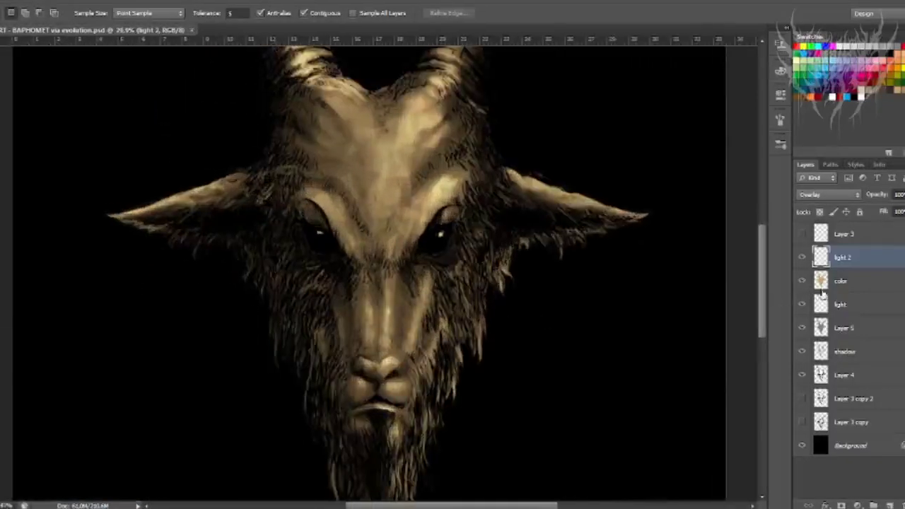
key(ctrl)
ctrl+click(820, 375)
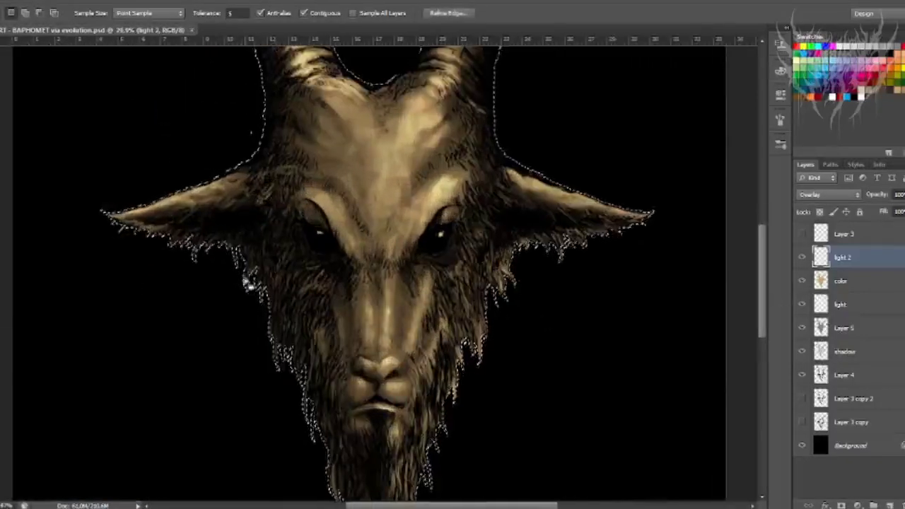
key(b)
drag(235, 247, 225, 242)
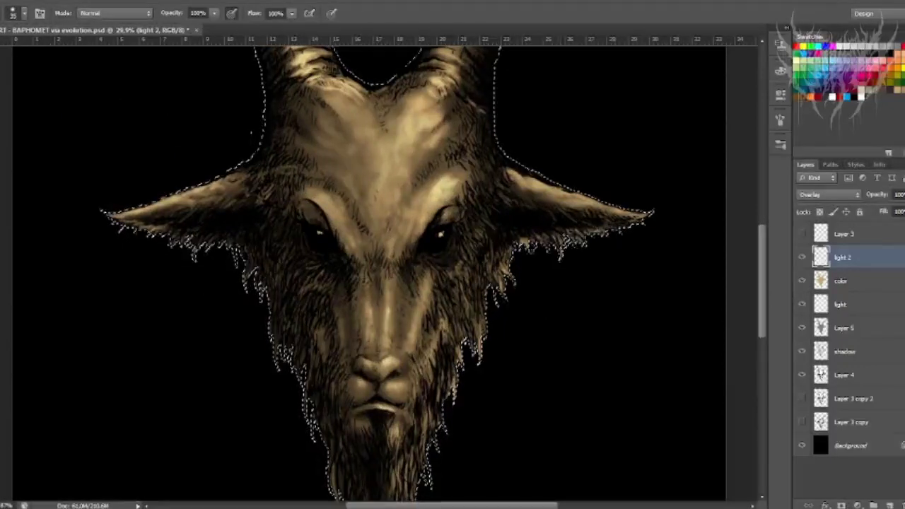
- Make the Color Dodge light layer active and deselect the goat head for close work around the eyes
click(842, 304)
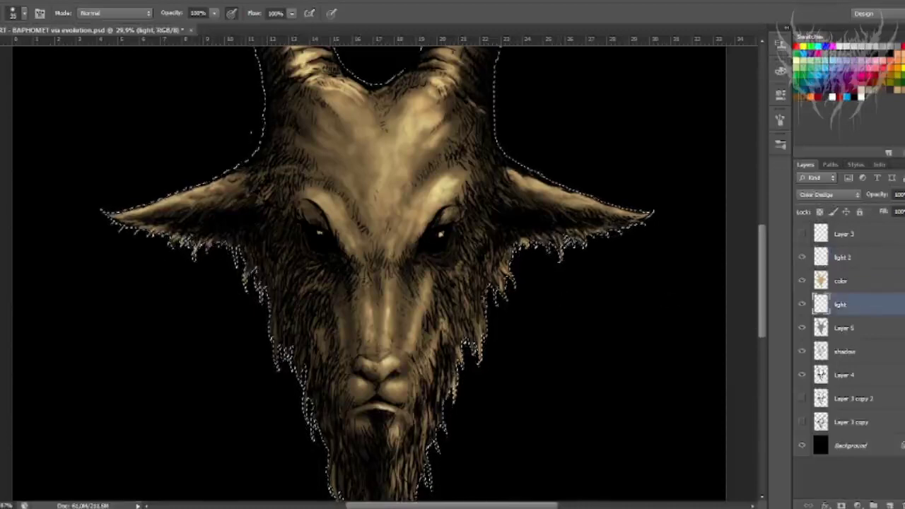
key(w)
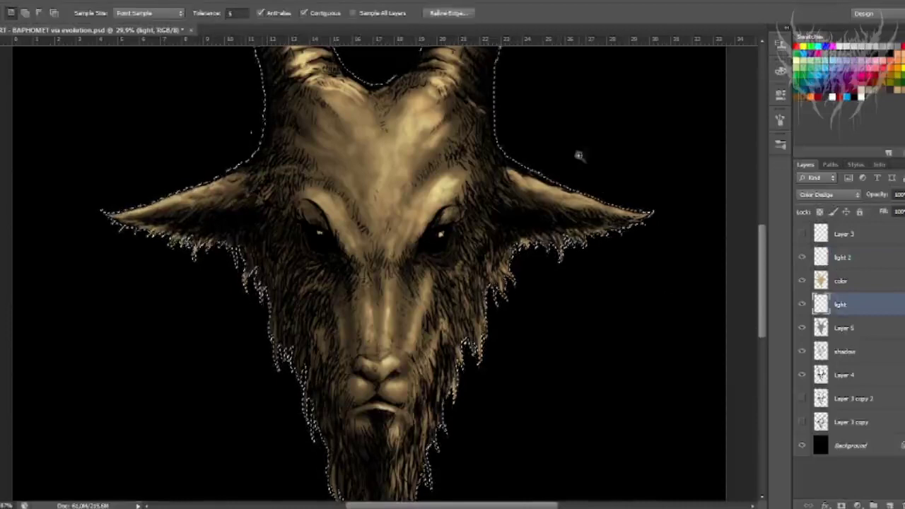
key(ctrl+d)
scroll(477, 276, up, 2)
scroll(478, 276, up, 2)
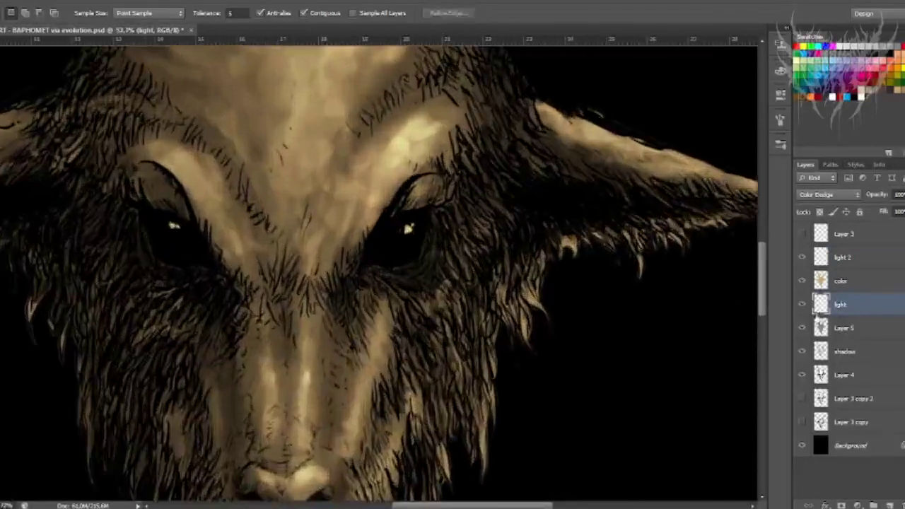
- Brush fine light strokes onto the lower eyelids and the fur folds beneath both eyes on the light layer
scroll(424, 254, up, 2)
key(b)
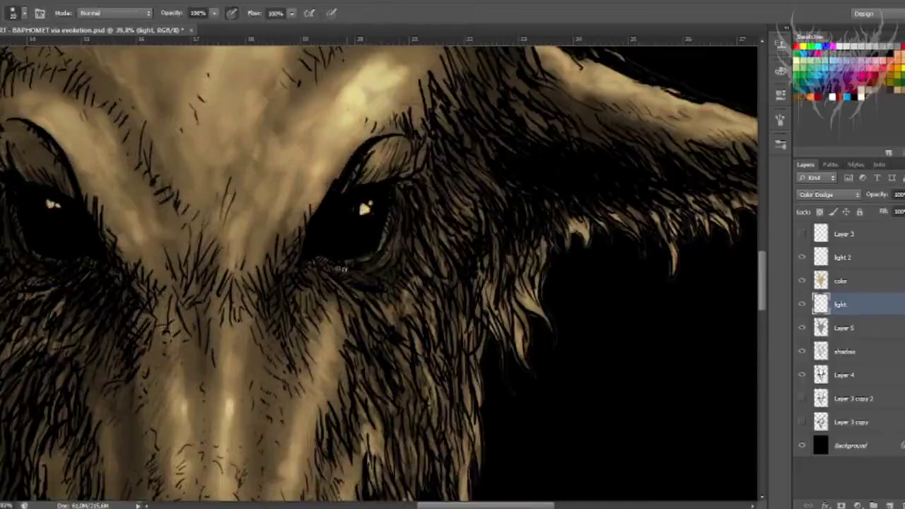
drag(489, 505, 445, 505)
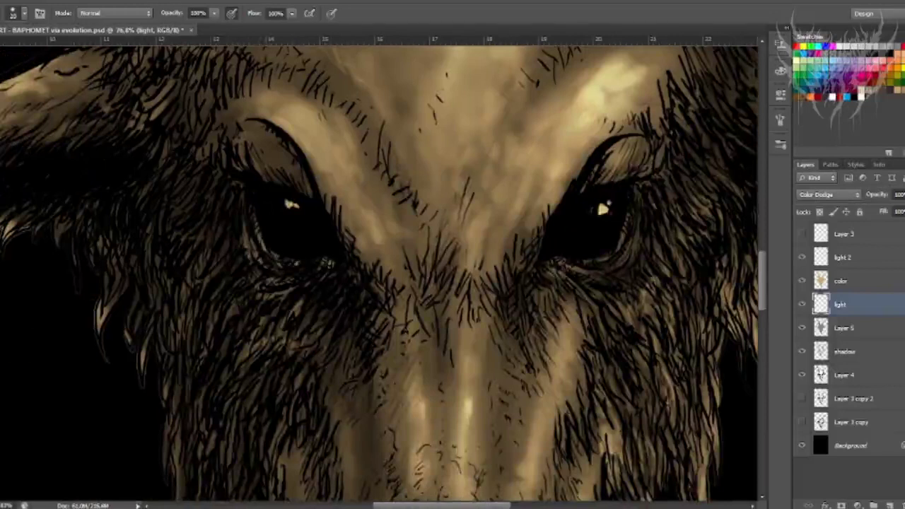
mouse_move(585, 277)
mouse_down()
mouse_move(626, 271)
mouse_move(635, 286)
mouse_up()
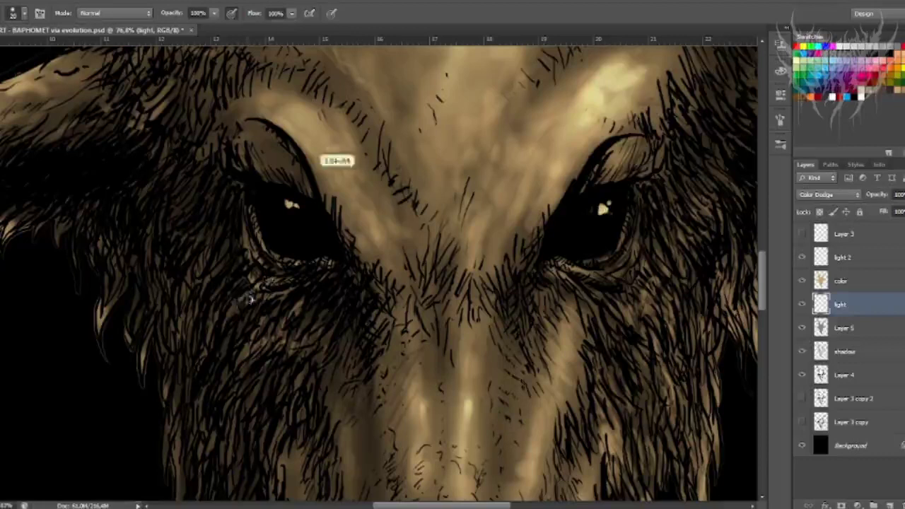
- Check the shading of the horns and head, and lower the opacity of the shadow layer
key(ctrl+0)
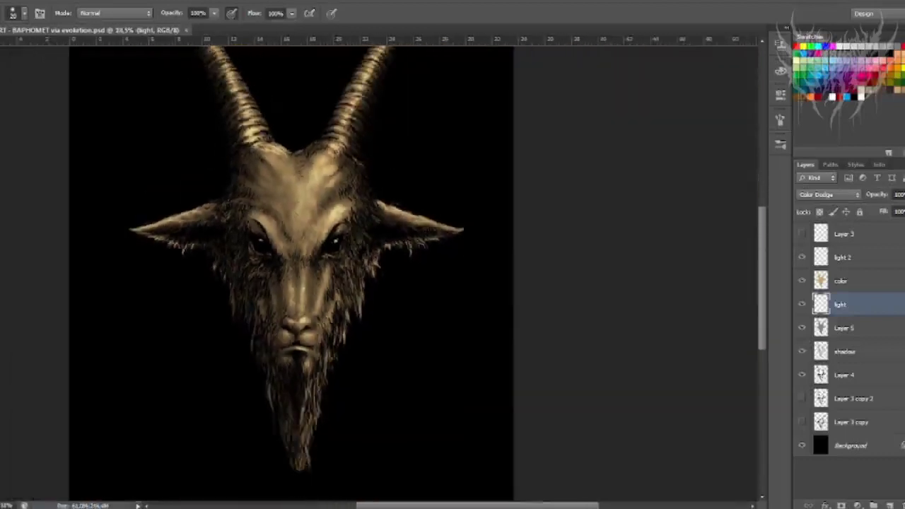
scroll(413, 198, up, 2)
drag(364, 191, 392, 211)
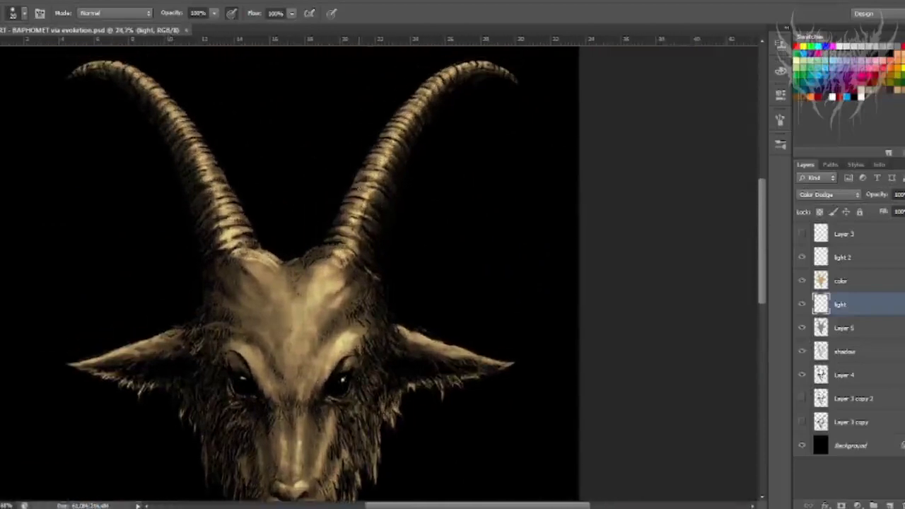
scroll(338, 129, down, 1)
scroll(338, 129, down, 1)
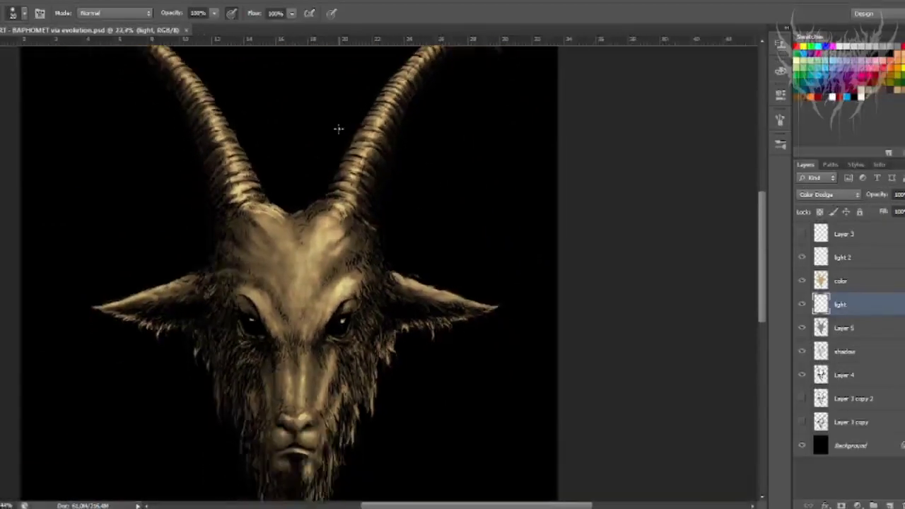
scroll(348, 132, up, 3)
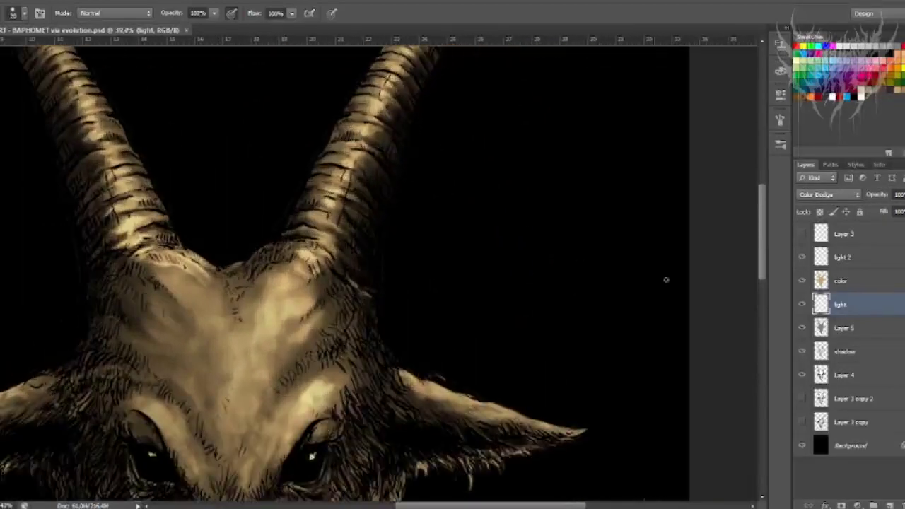
click(830, 352)
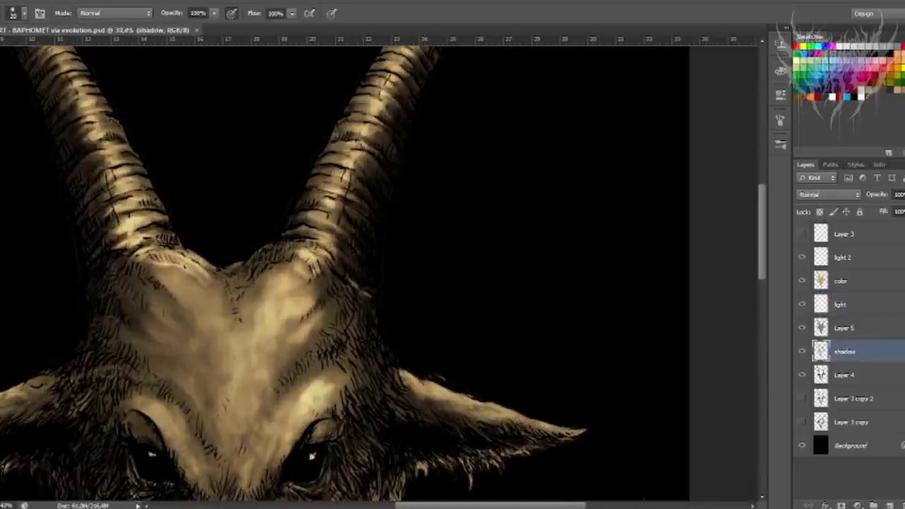
click(904, 194)
drag(904, 211, 899, 212)
click(900, 195)
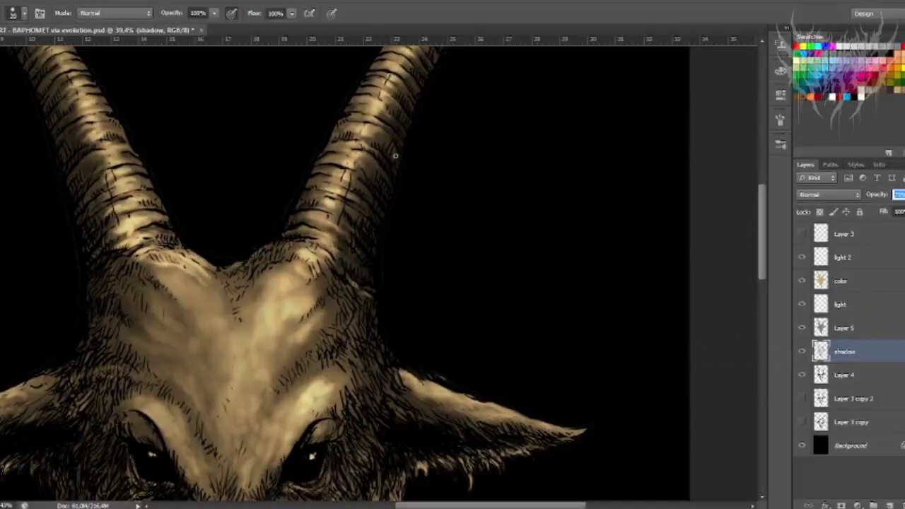
- Deselect all layers to examine the whole goat head without its transform controls
scroll(313, 149, down, 3)
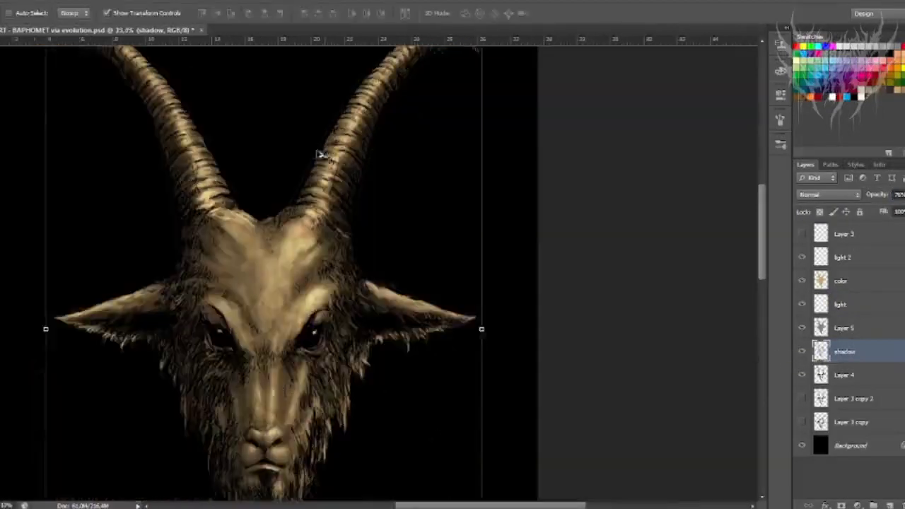
key(ctrl+minus)
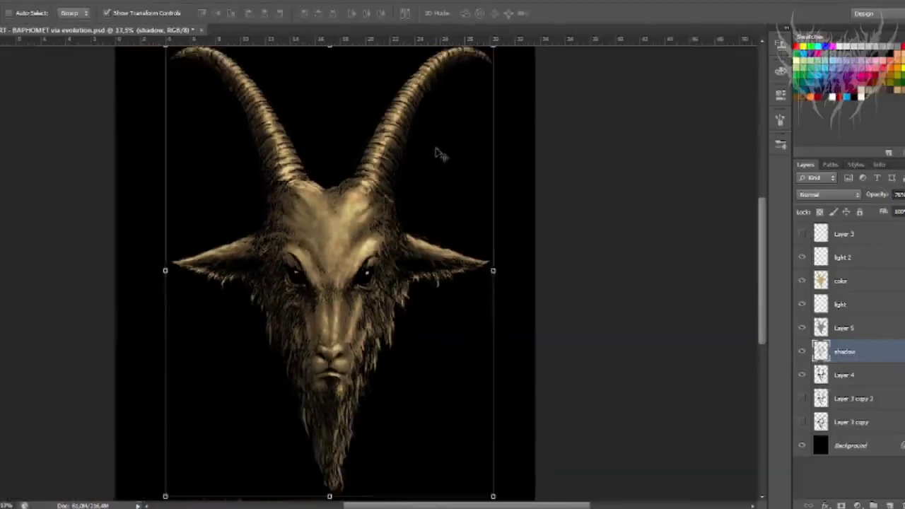
key(ctrl+minus)
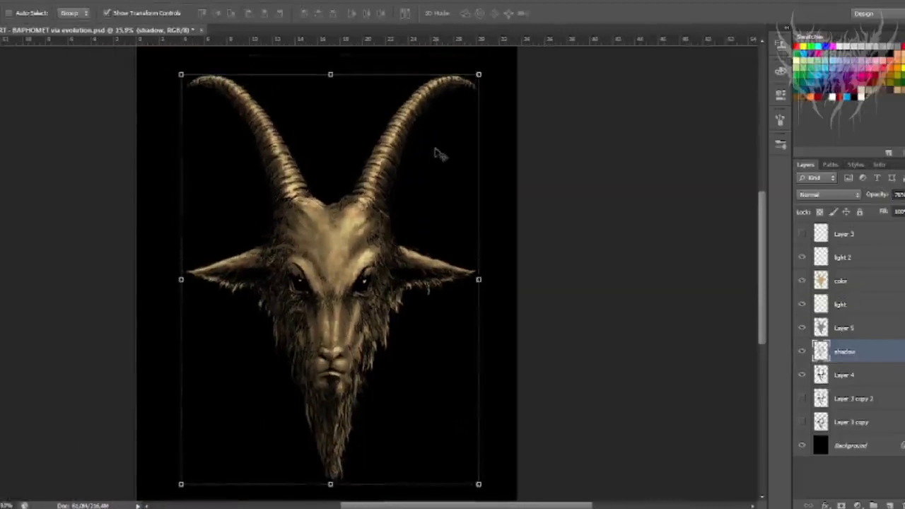
click(580, 173)
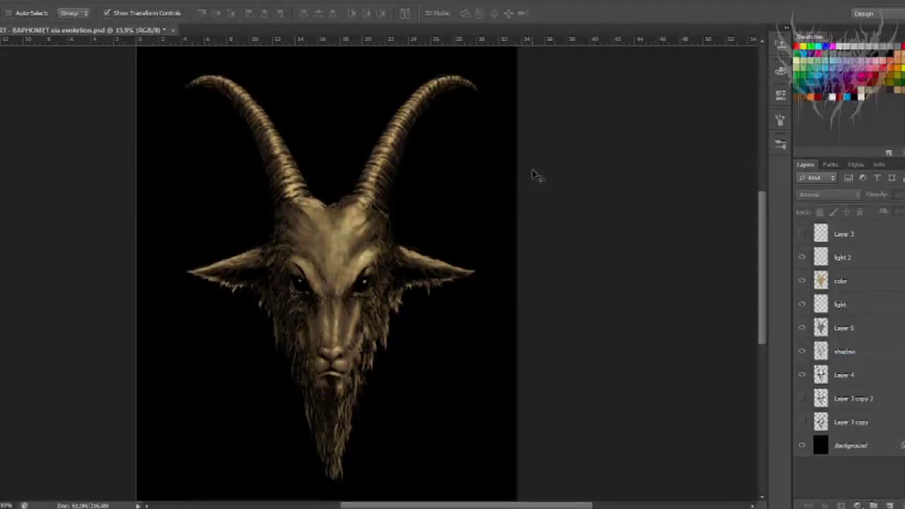